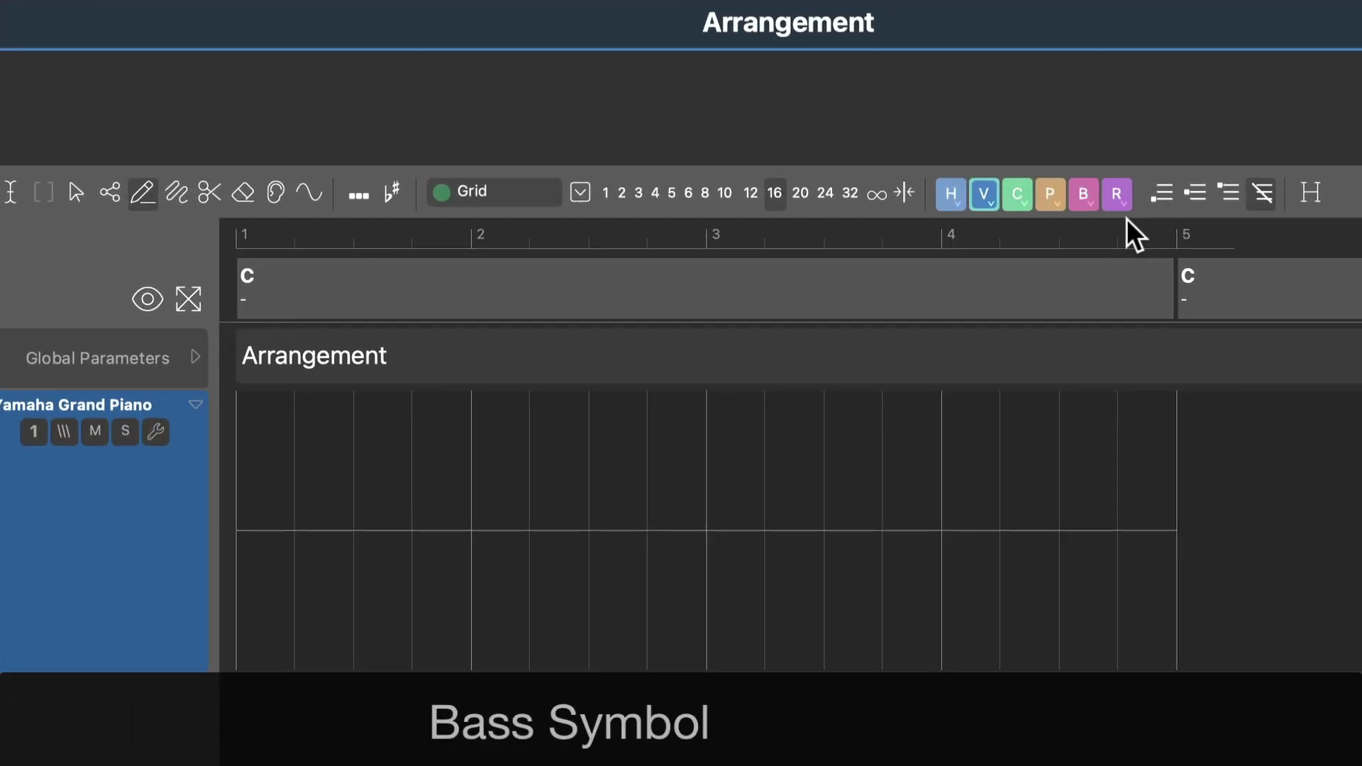
Step: Draw a quarter-note bass symbol on the zero line at bar 1, loop it every quarter note, and audition the result
click(1084, 204)
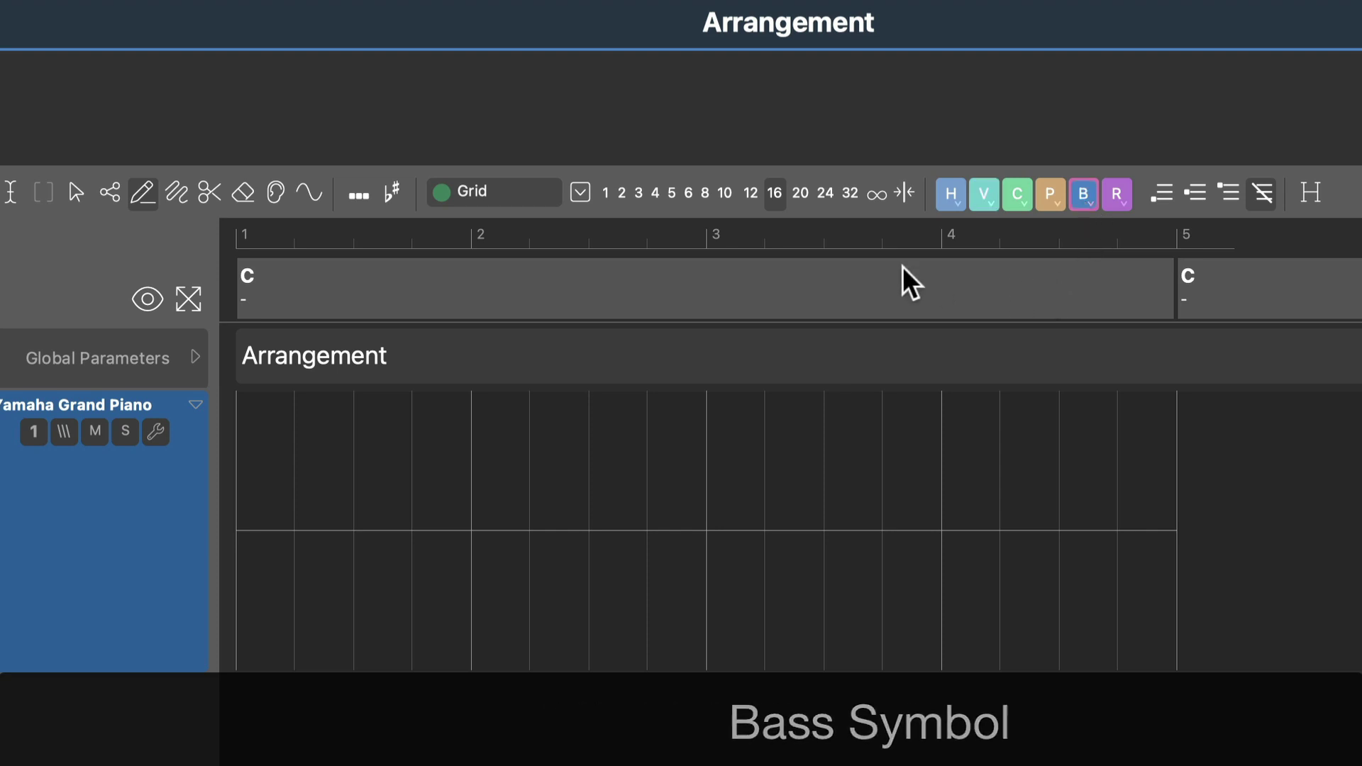
click(654, 195)
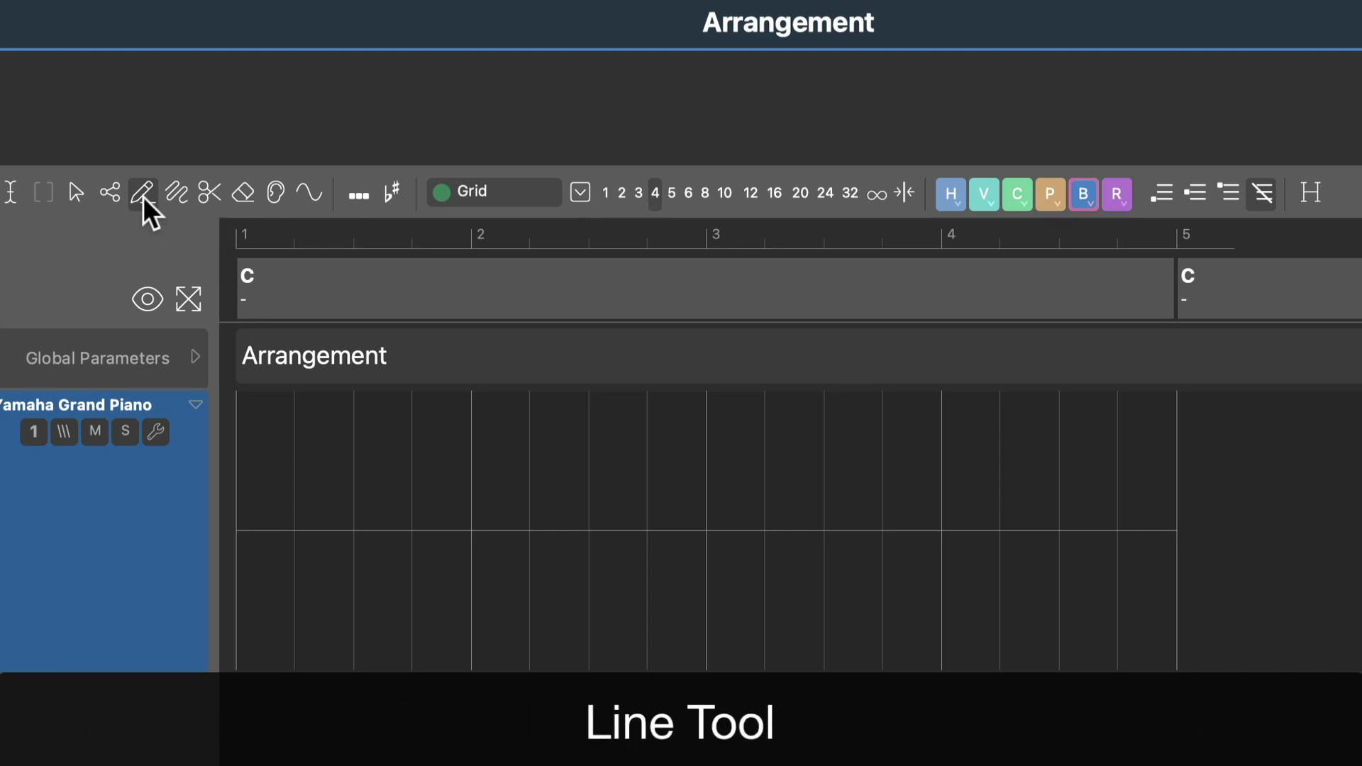
click(258, 540)
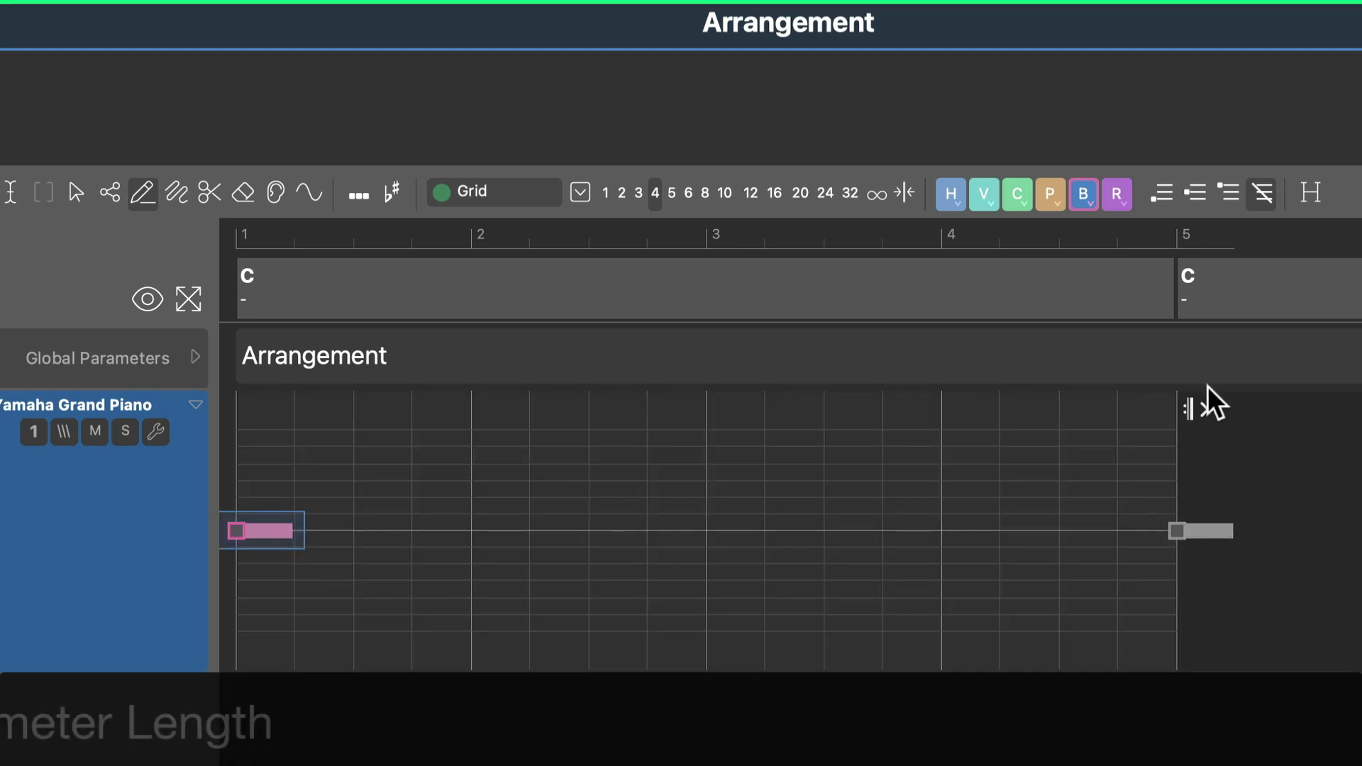
drag(1209, 401, 296, 395)
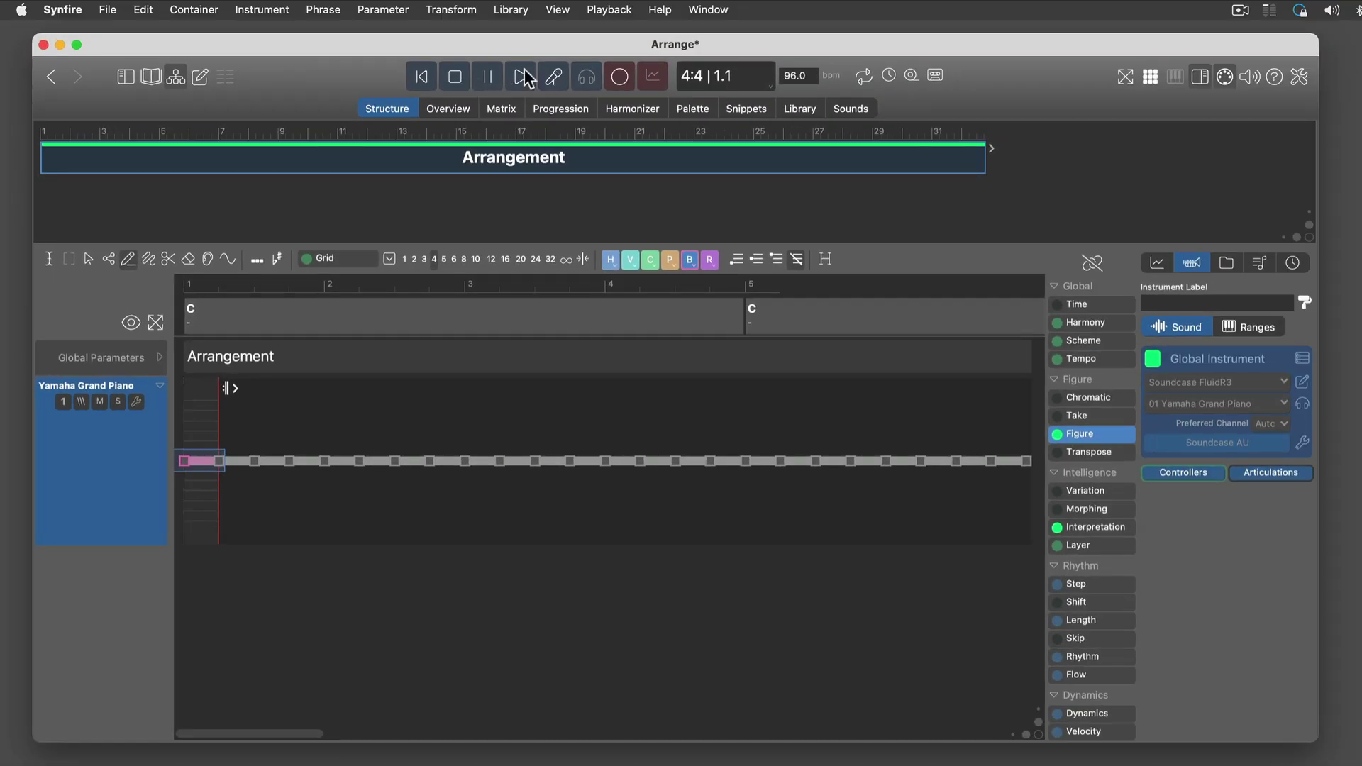
click(523, 78)
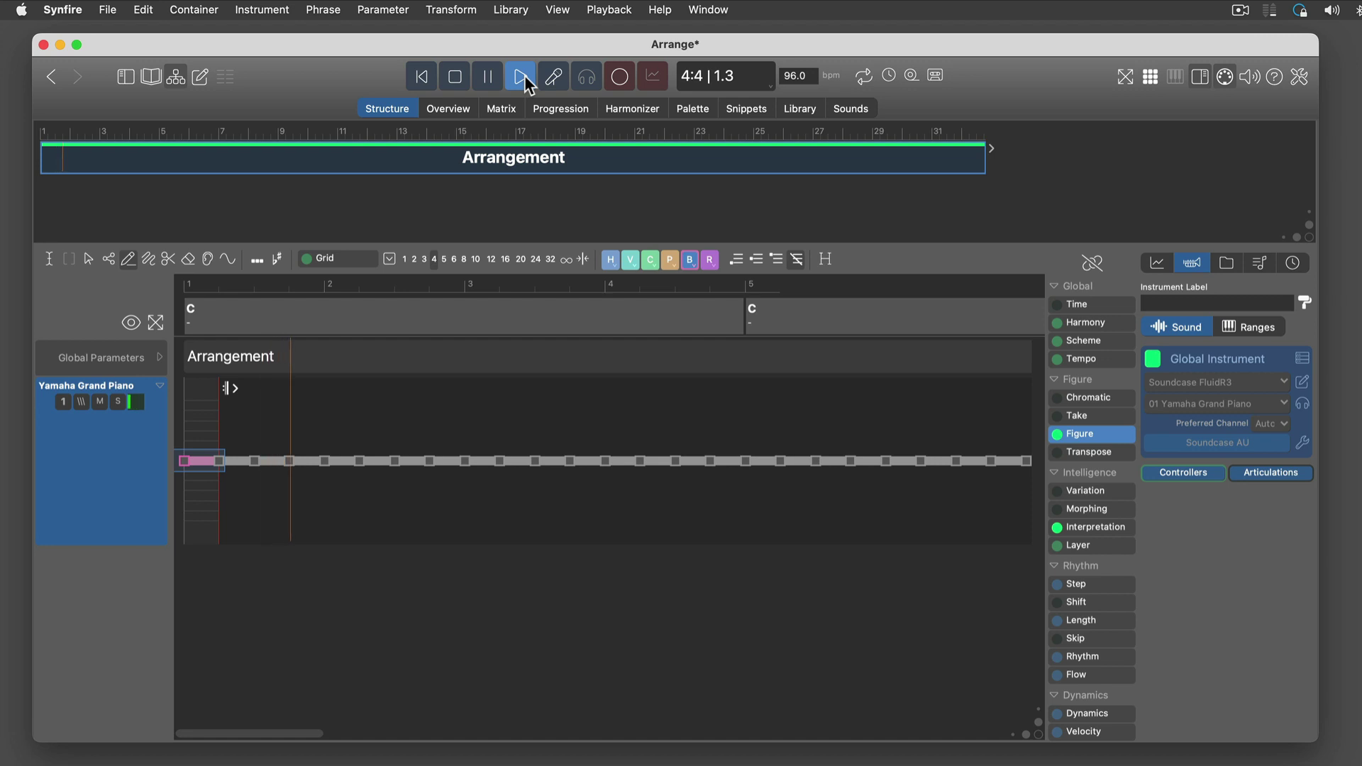
click(455, 77)
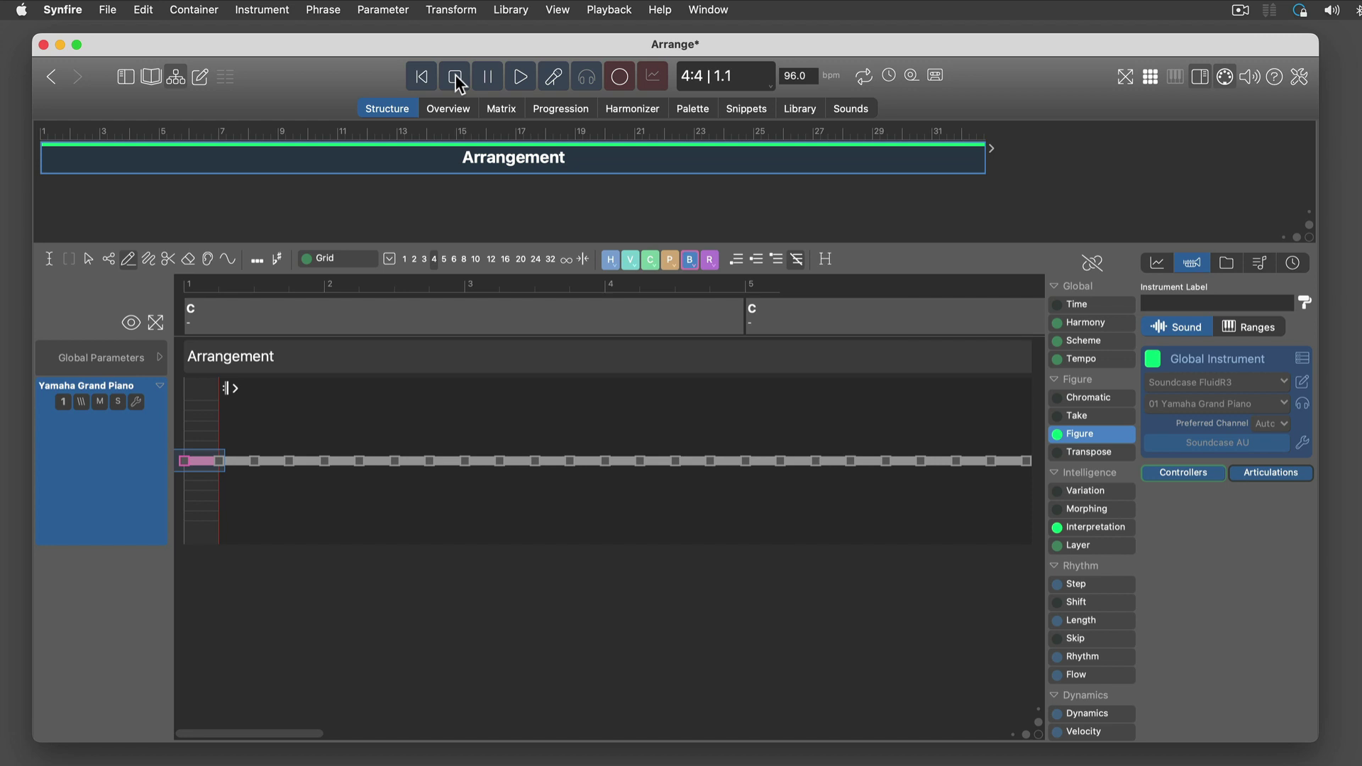
Step: Fill the Harmony parameter with the Straight Pop A (Jazze…) library progression and play it back with the bass figure
click(1100, 321)
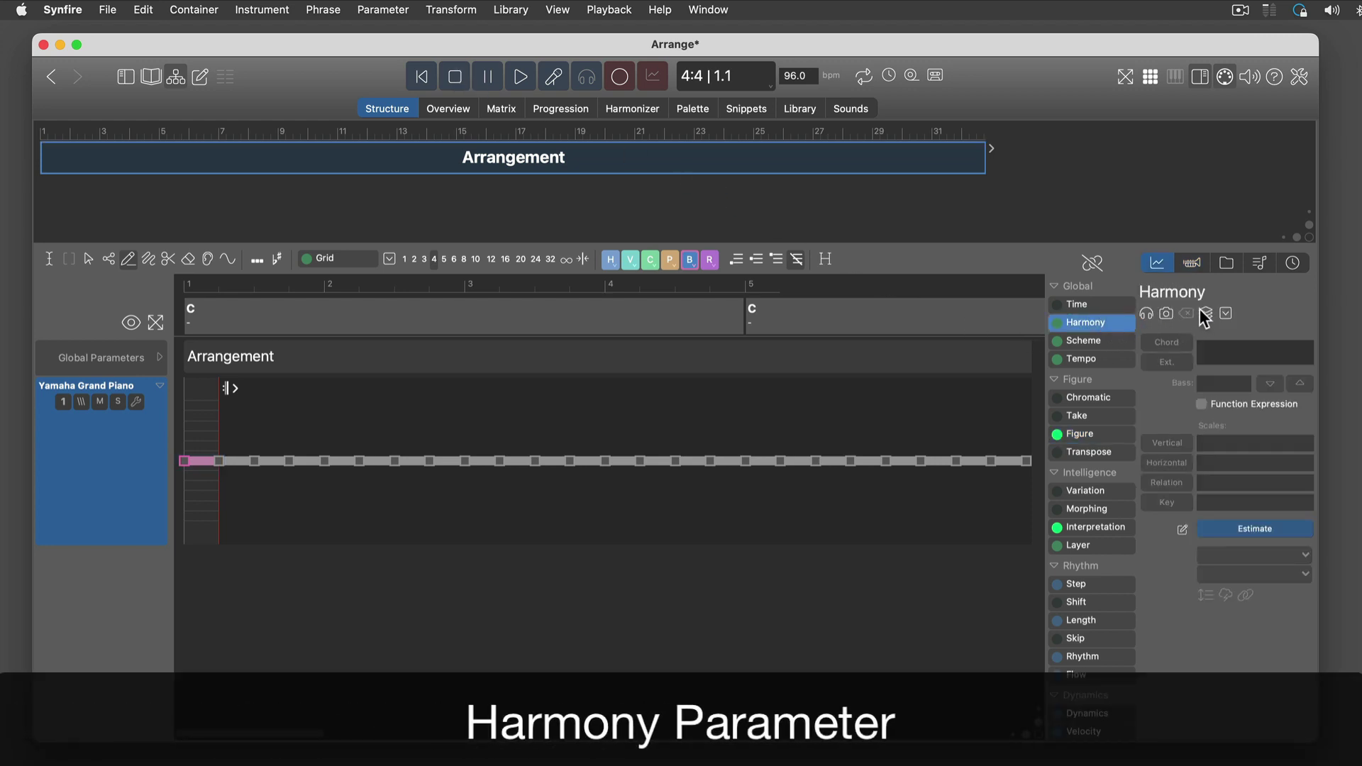
click(1203, 312)
mouse_move(1248, 313)
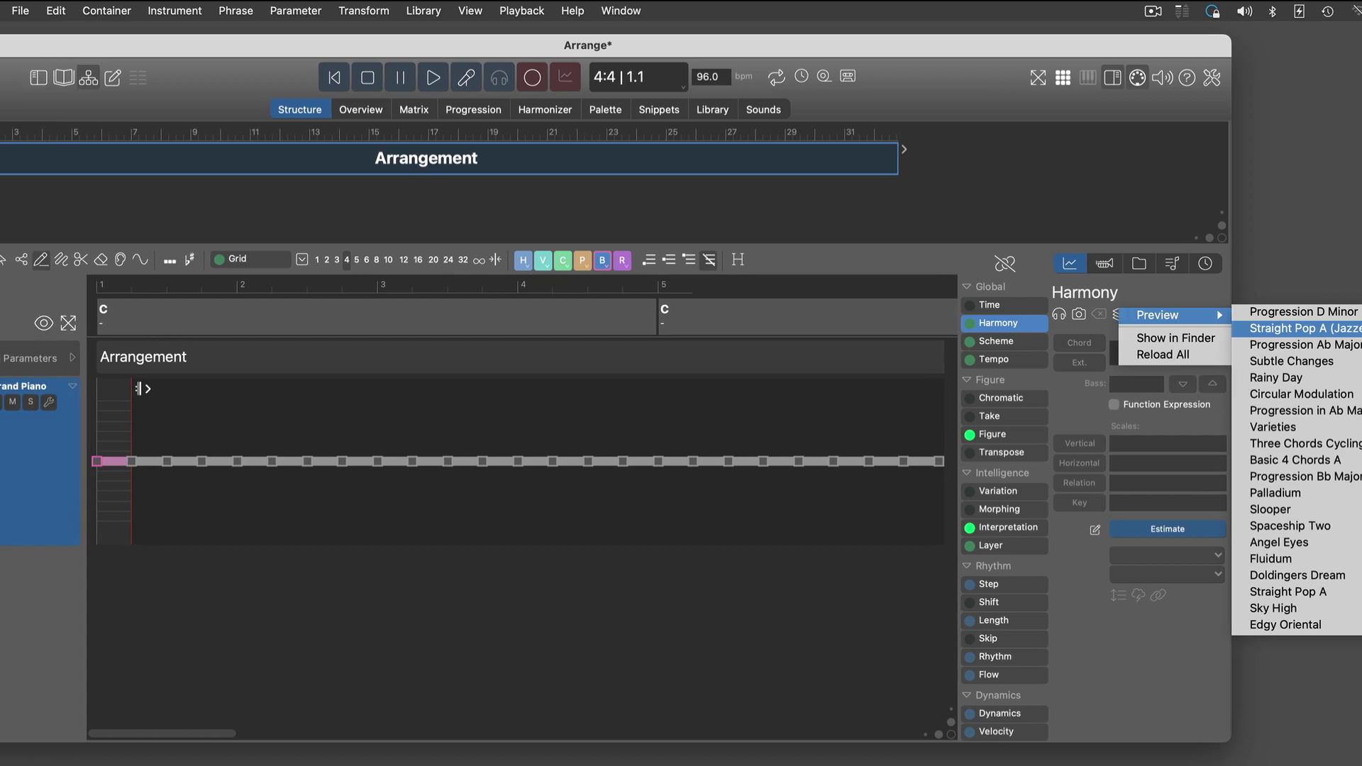
click(1269, 327)
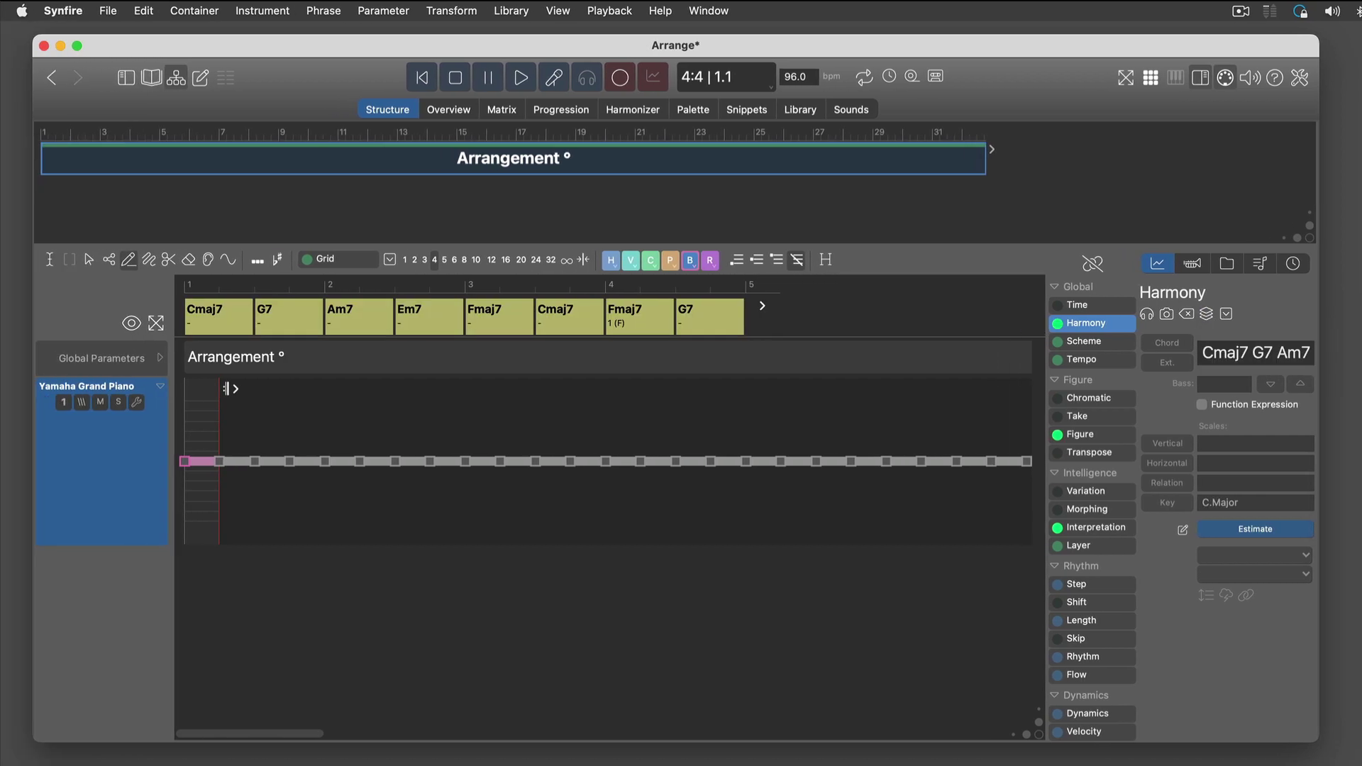
click(520, 78)
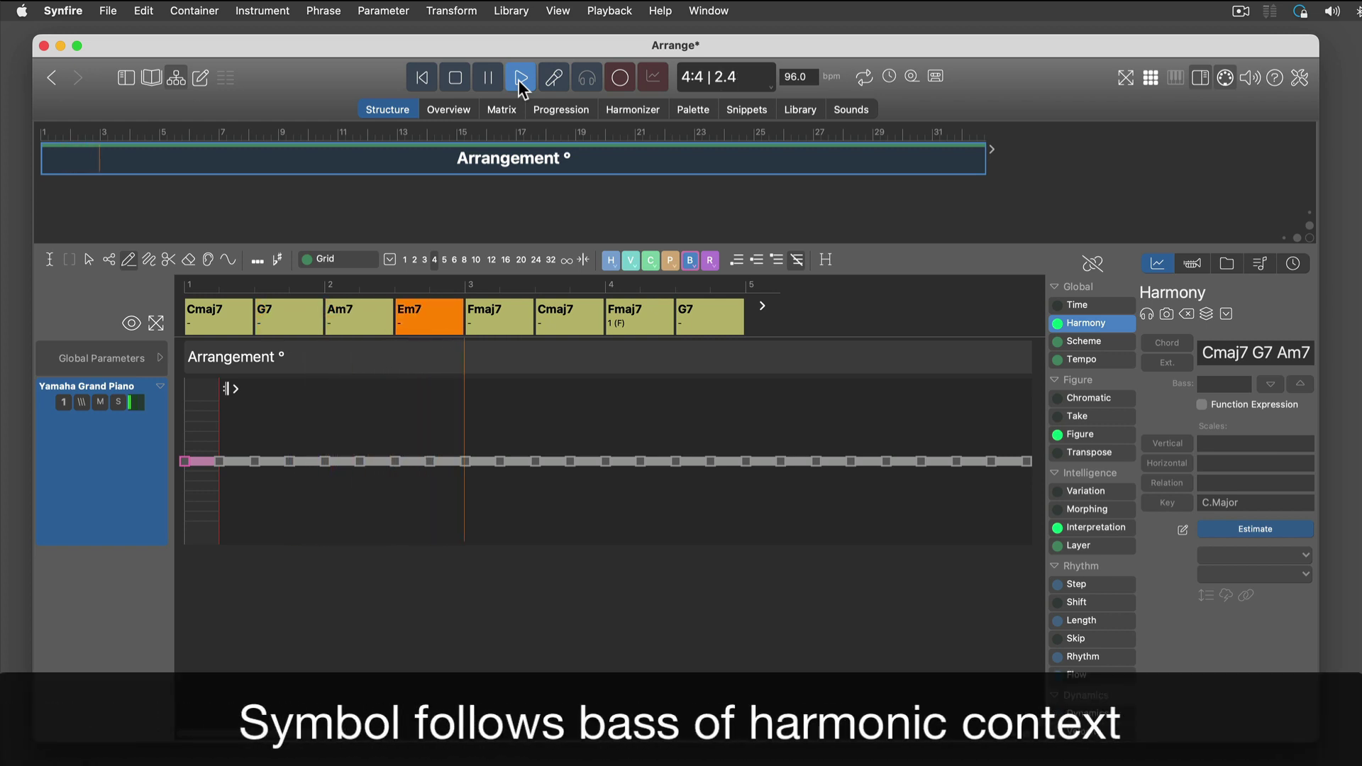
click(456, 78)
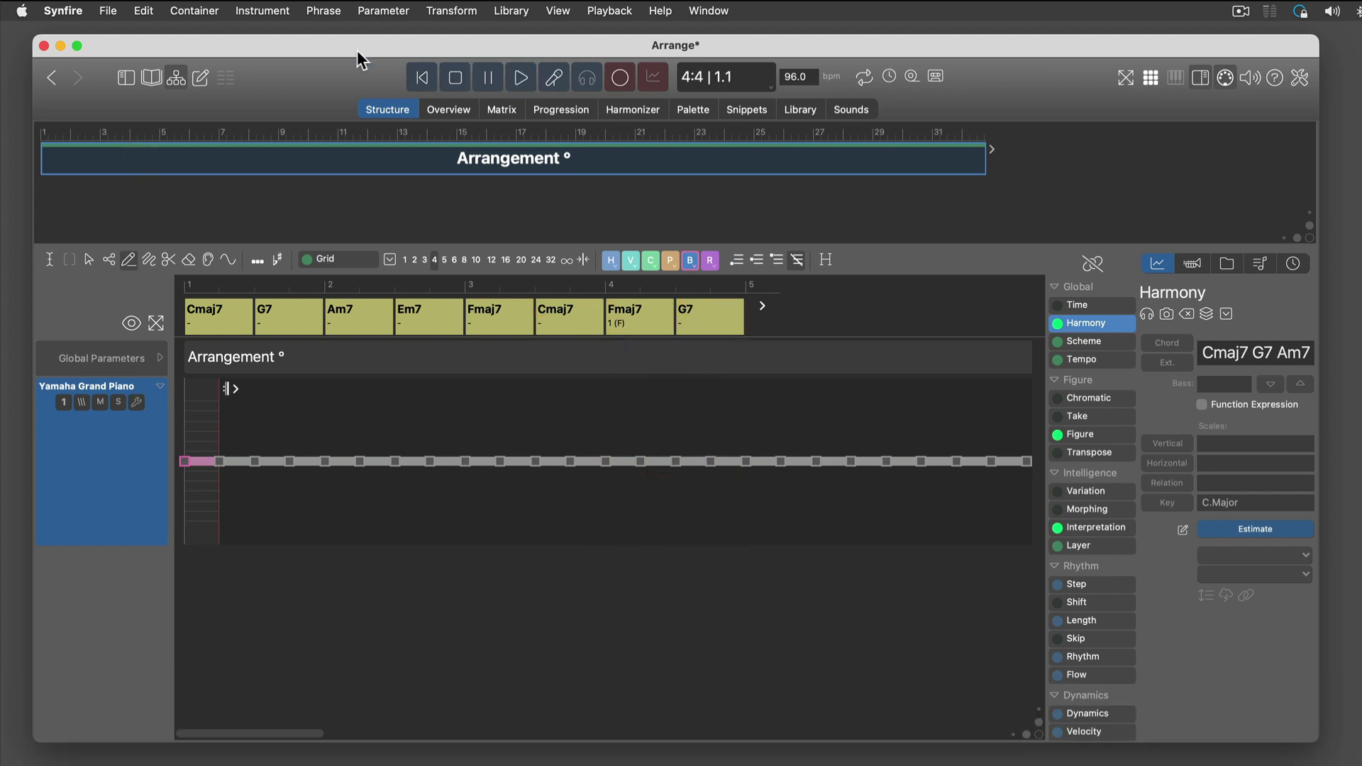
Step: Add a second instrument below the first, keeping the Yamaha Grand Piano sound
double_click(240, 568)
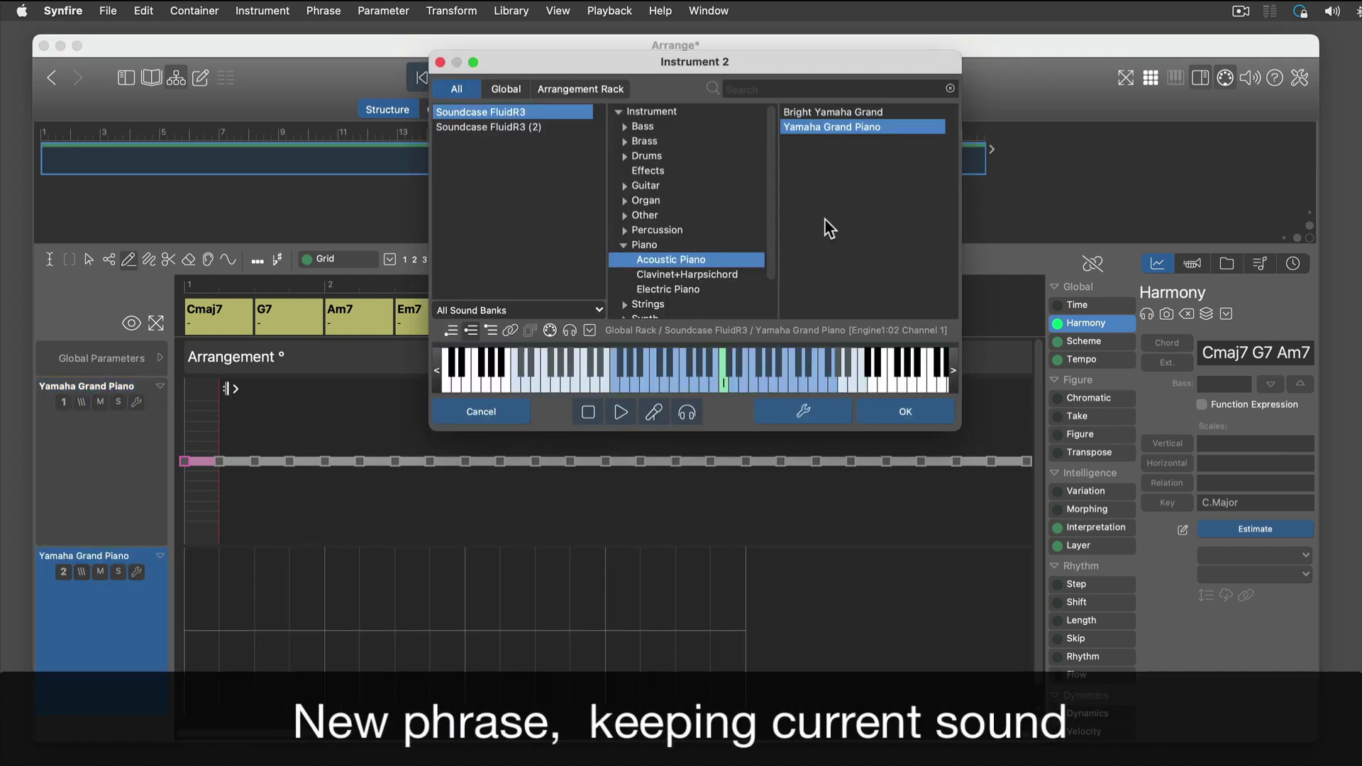
click(889, 410)
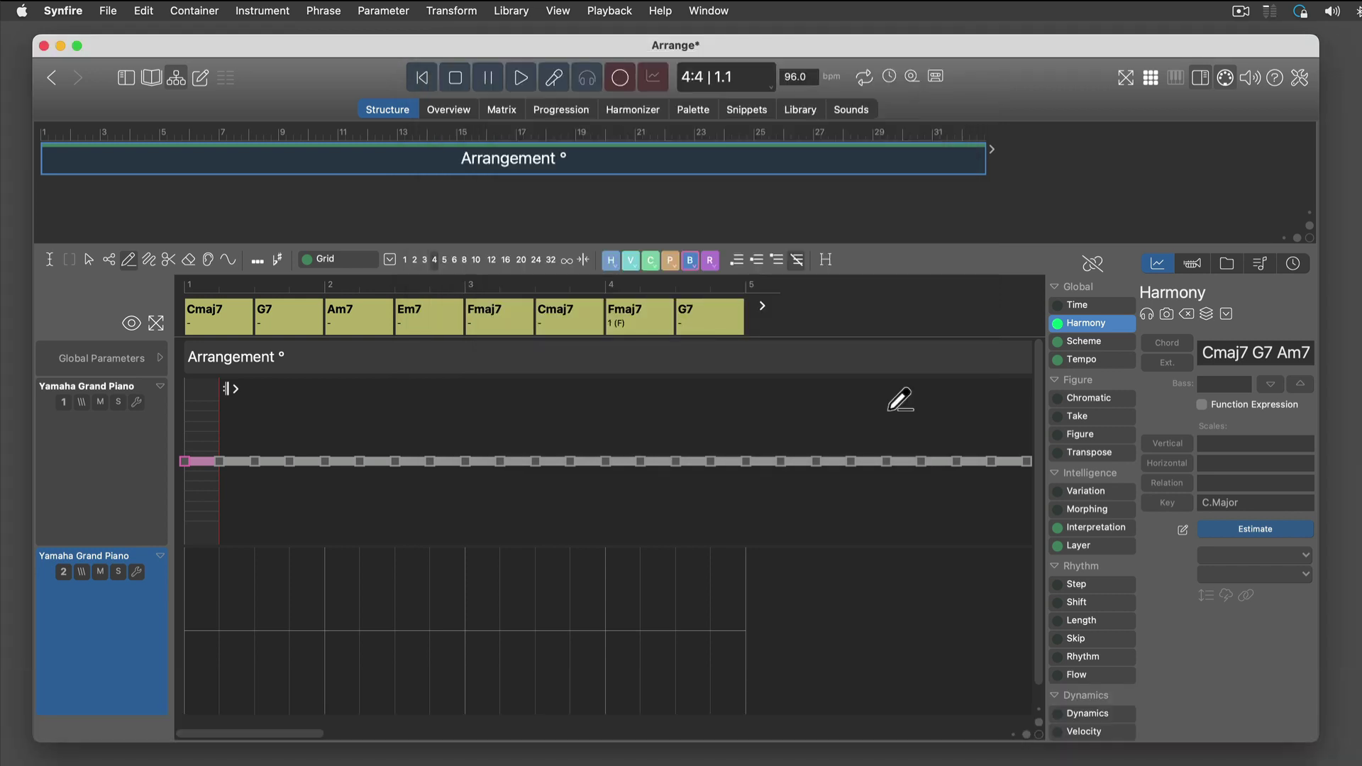
key(super+z)
Step: In the second piano's figure, draw two ascending 1/8 horizontal symbols on levels 5 and 6 from the start of bar 1
double_click(277, 623)
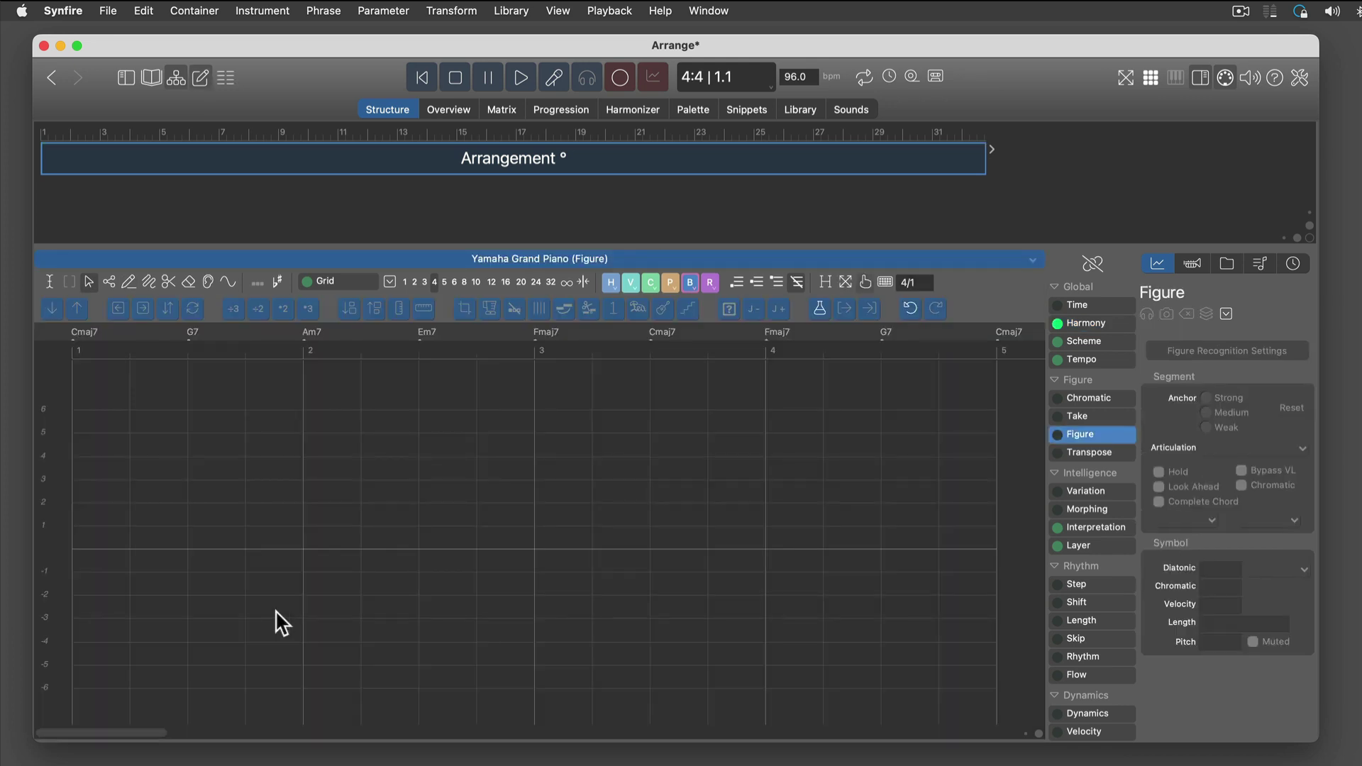
click(465, 282)
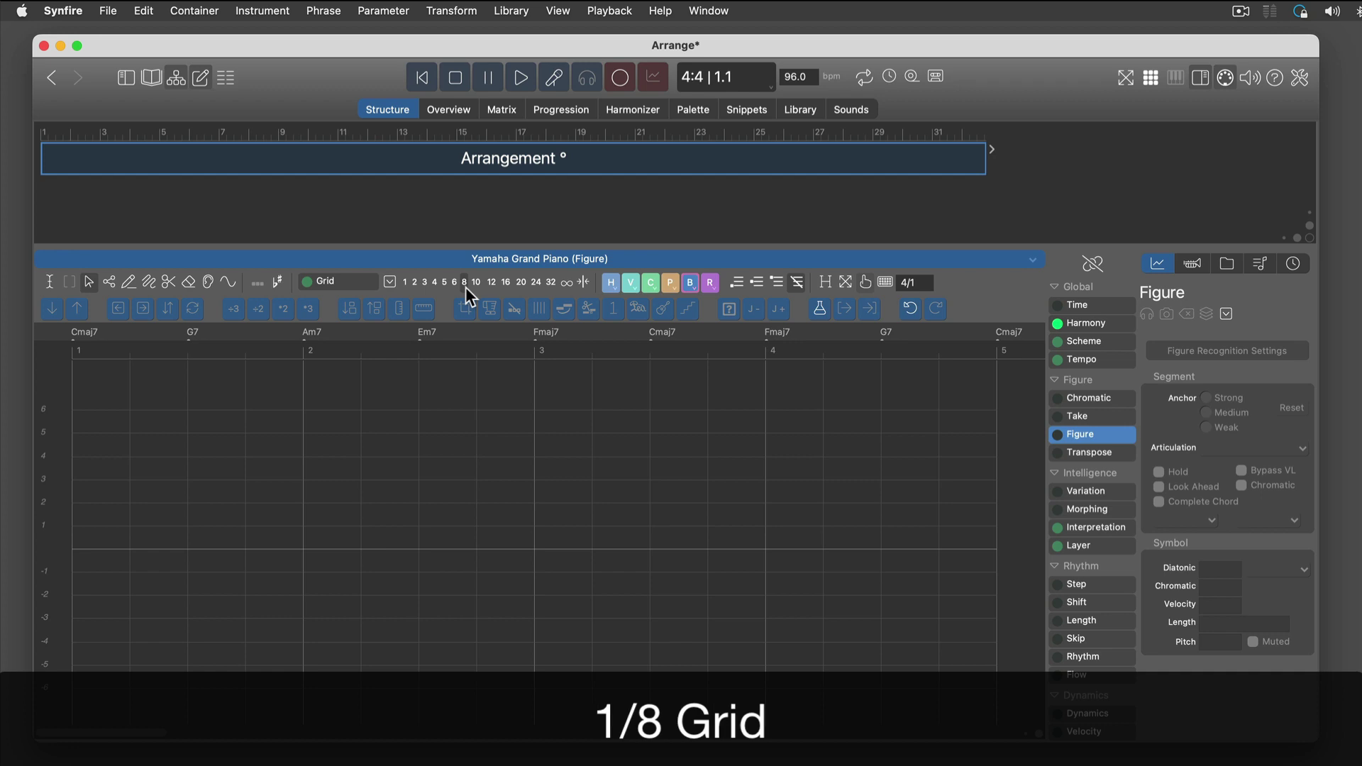
click(611, 283)
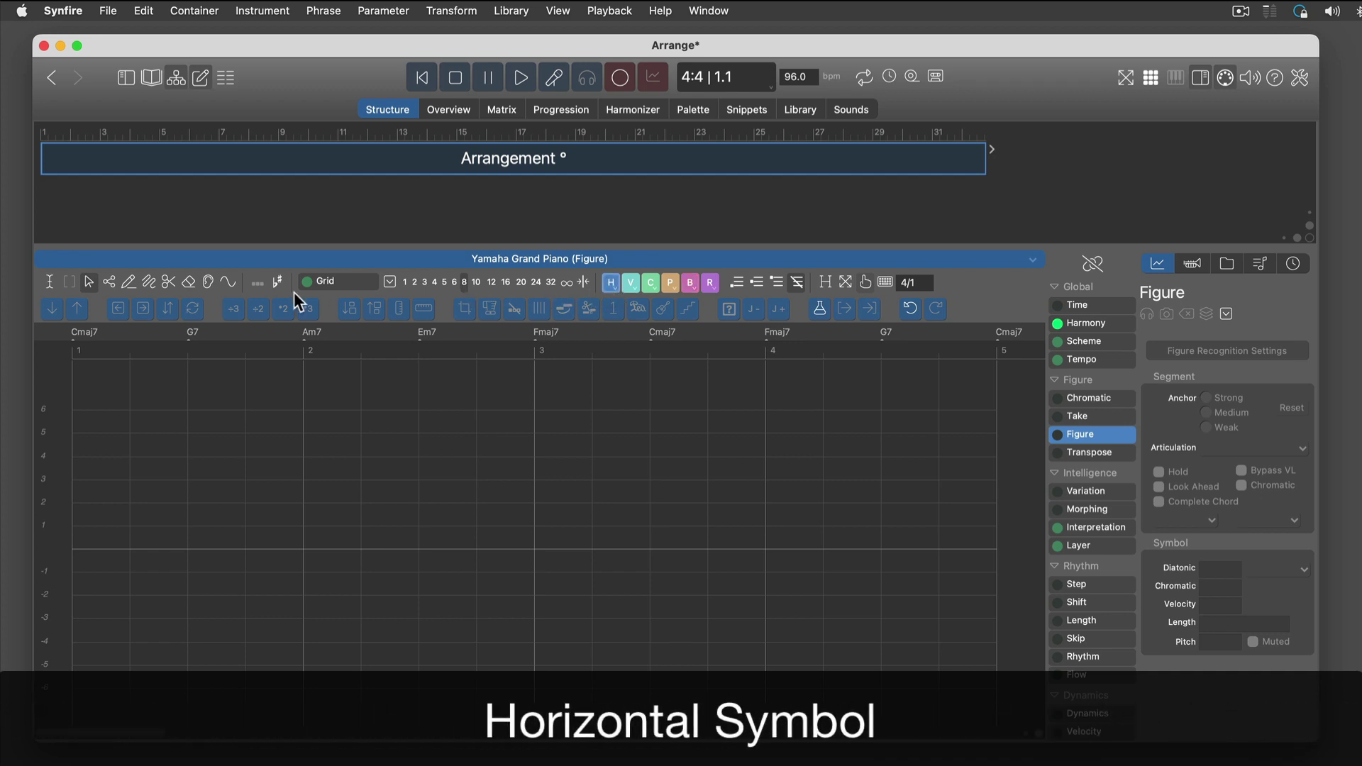
click(129, 286)
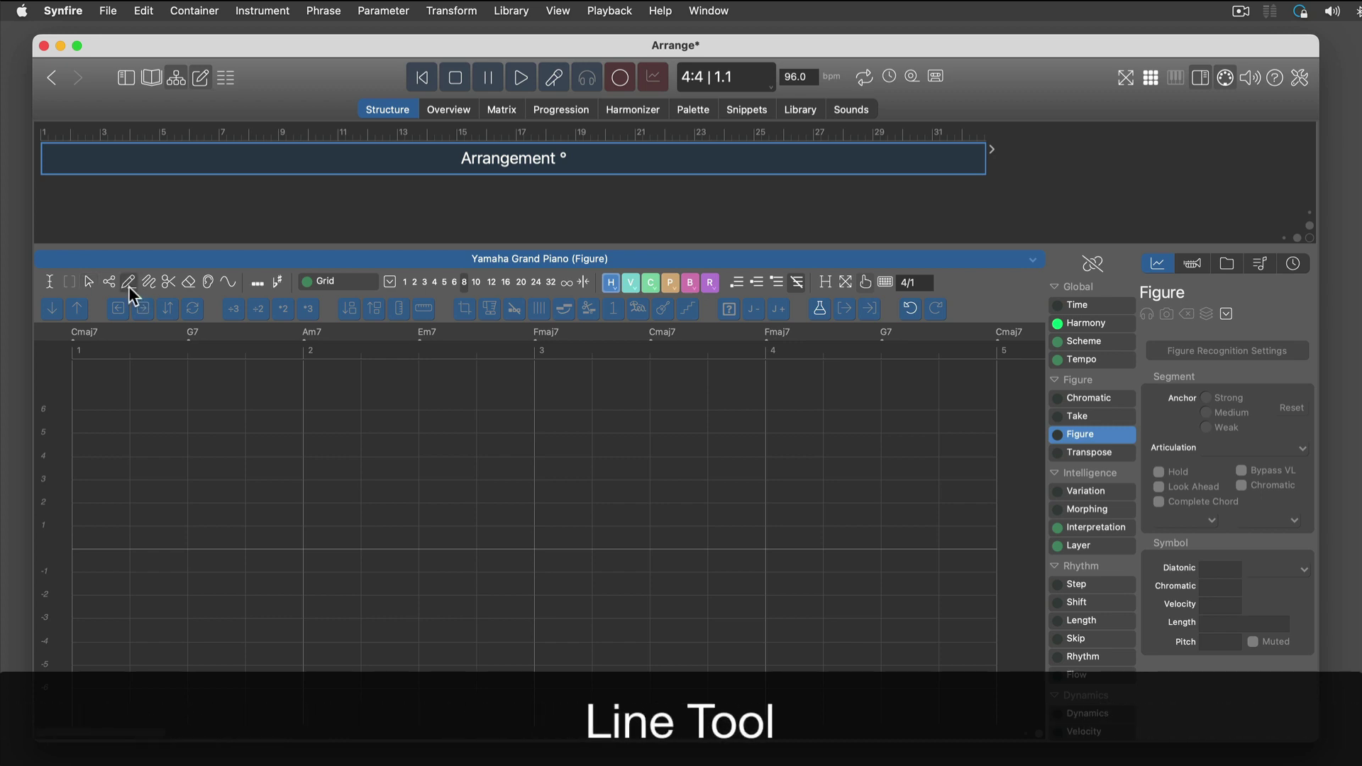
drag(73, 432, 128, 409)
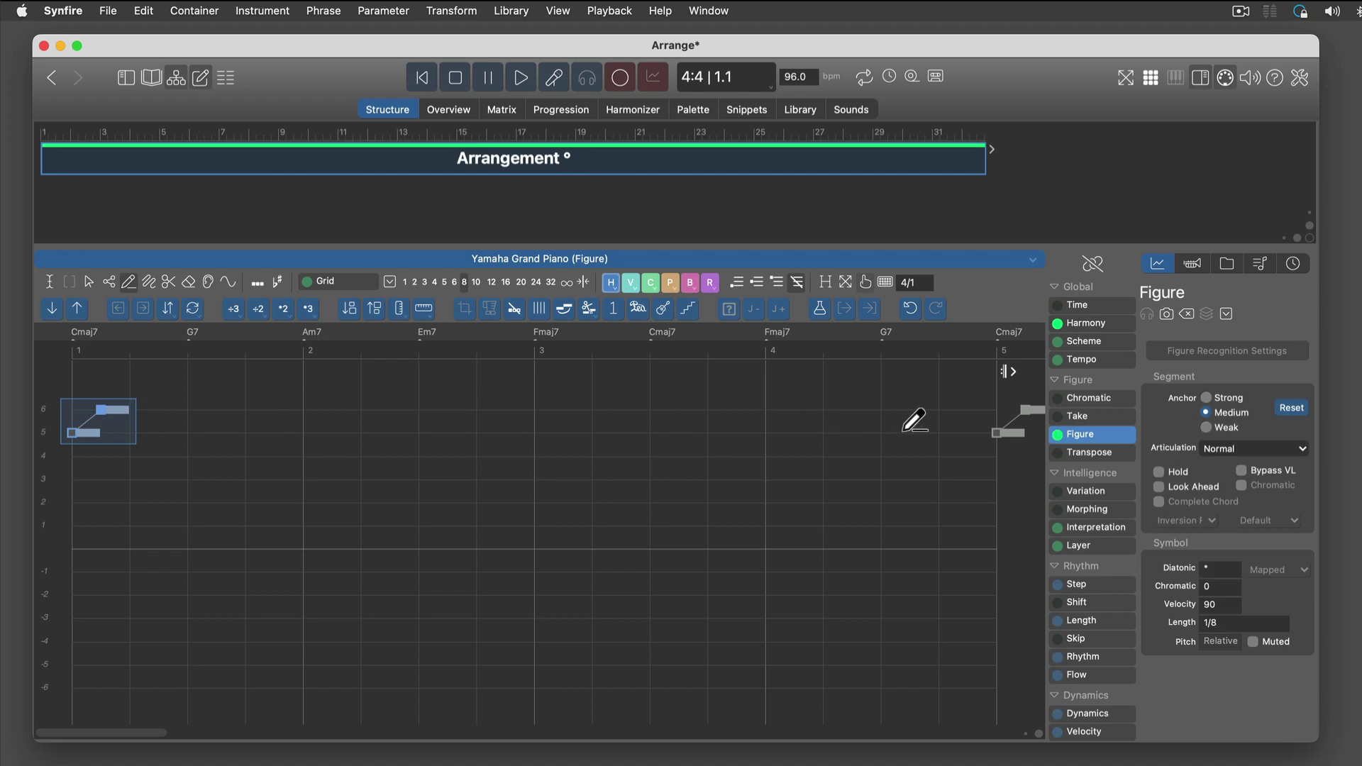
Step: Loop the two-note horizontal figure every quarter note and play back the arrangement with both pianos
key(Escape)
drag(1017, 372, 143, 380)
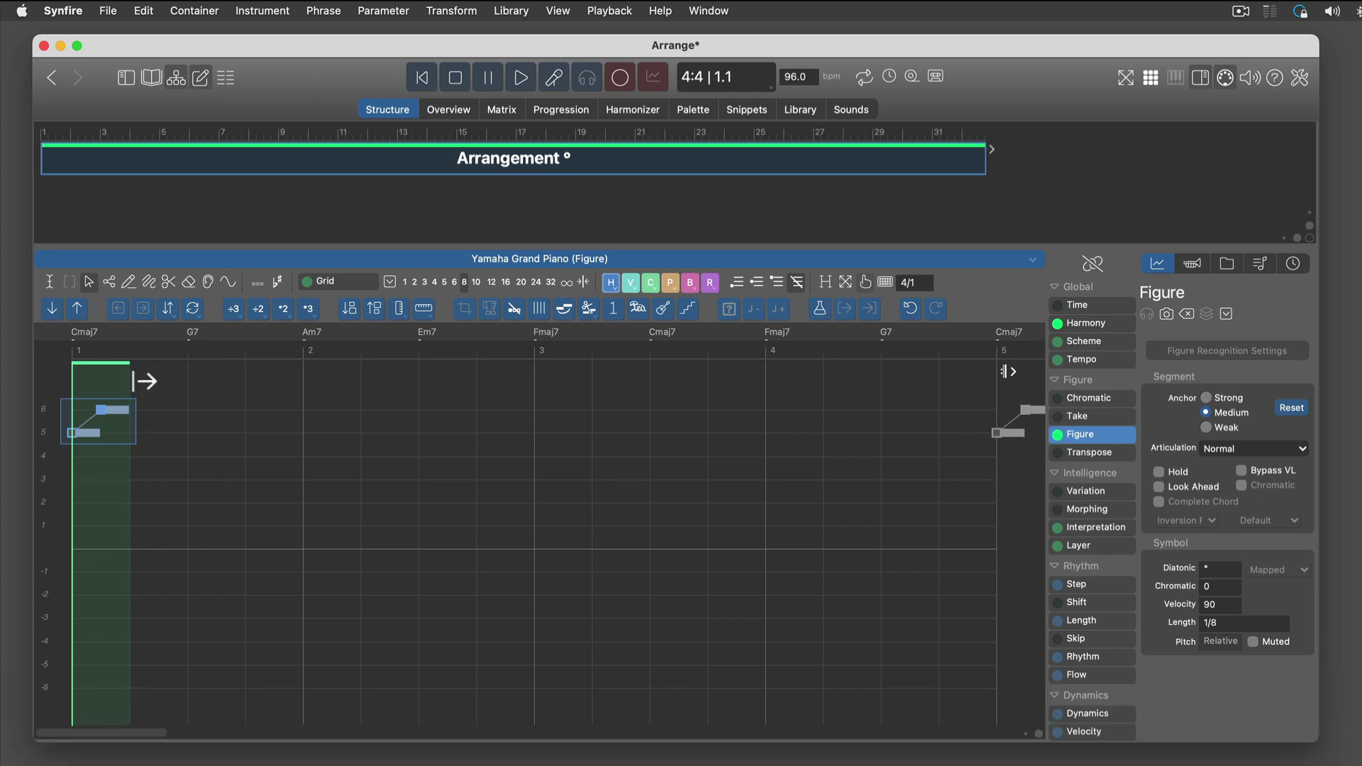
double_click(93, 512)
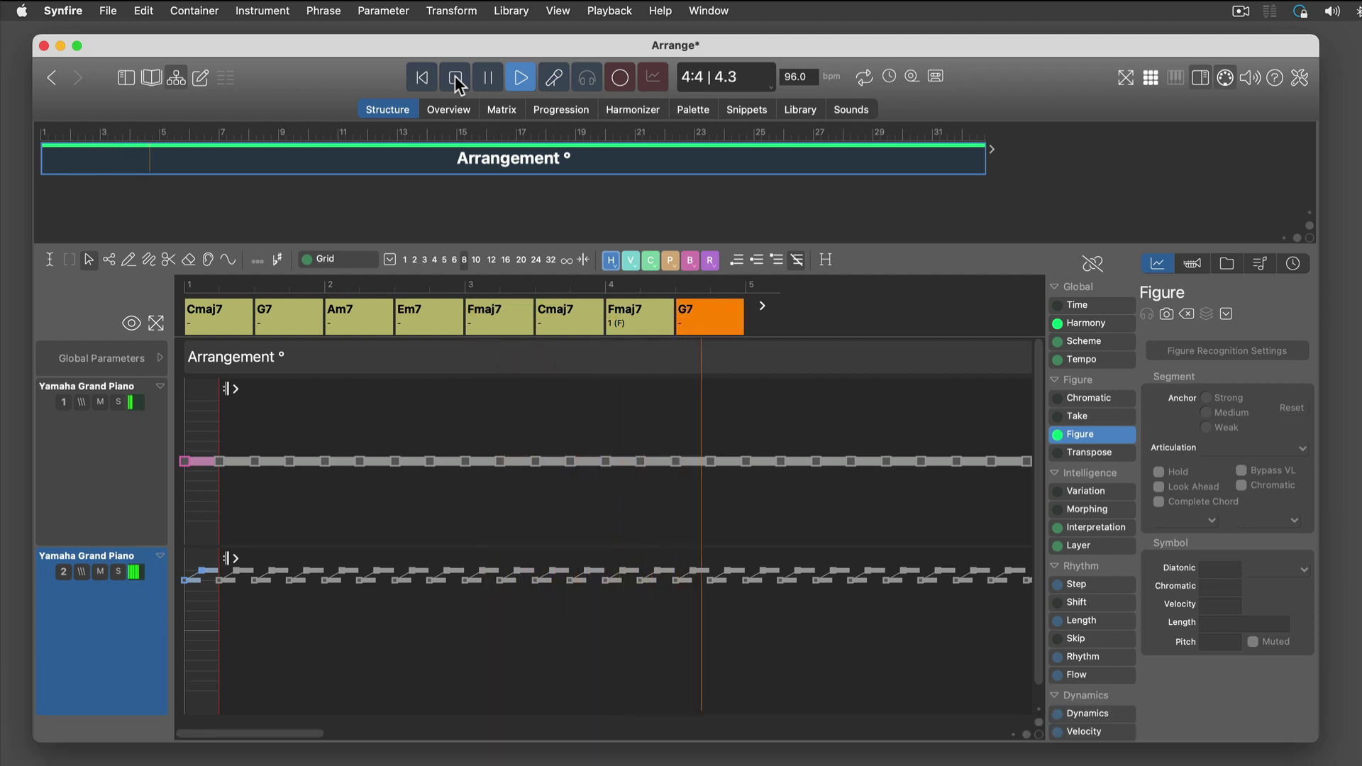
click(457, 84)
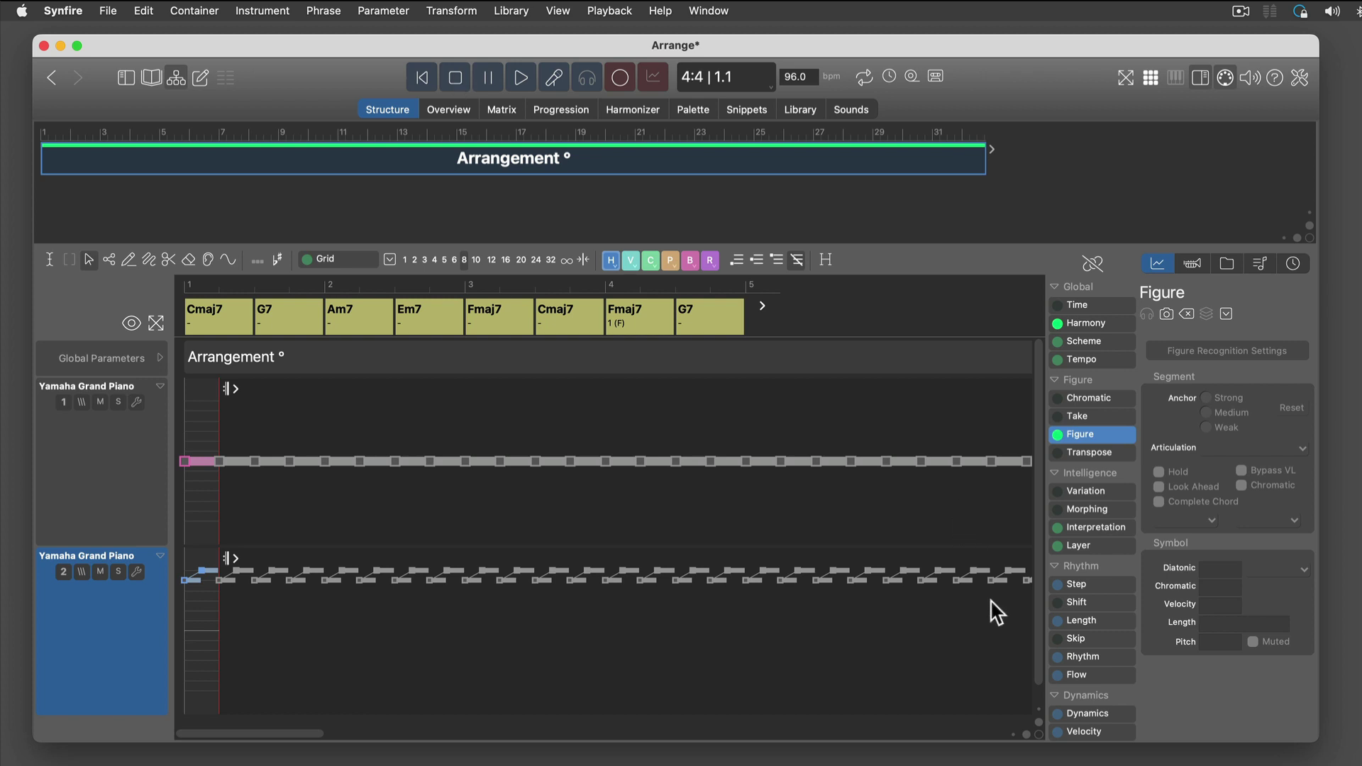
Step: Add a third instrument below the second one, keeping the Yamaha Grand Piano sound
scroll(1038, 708, down, 5)
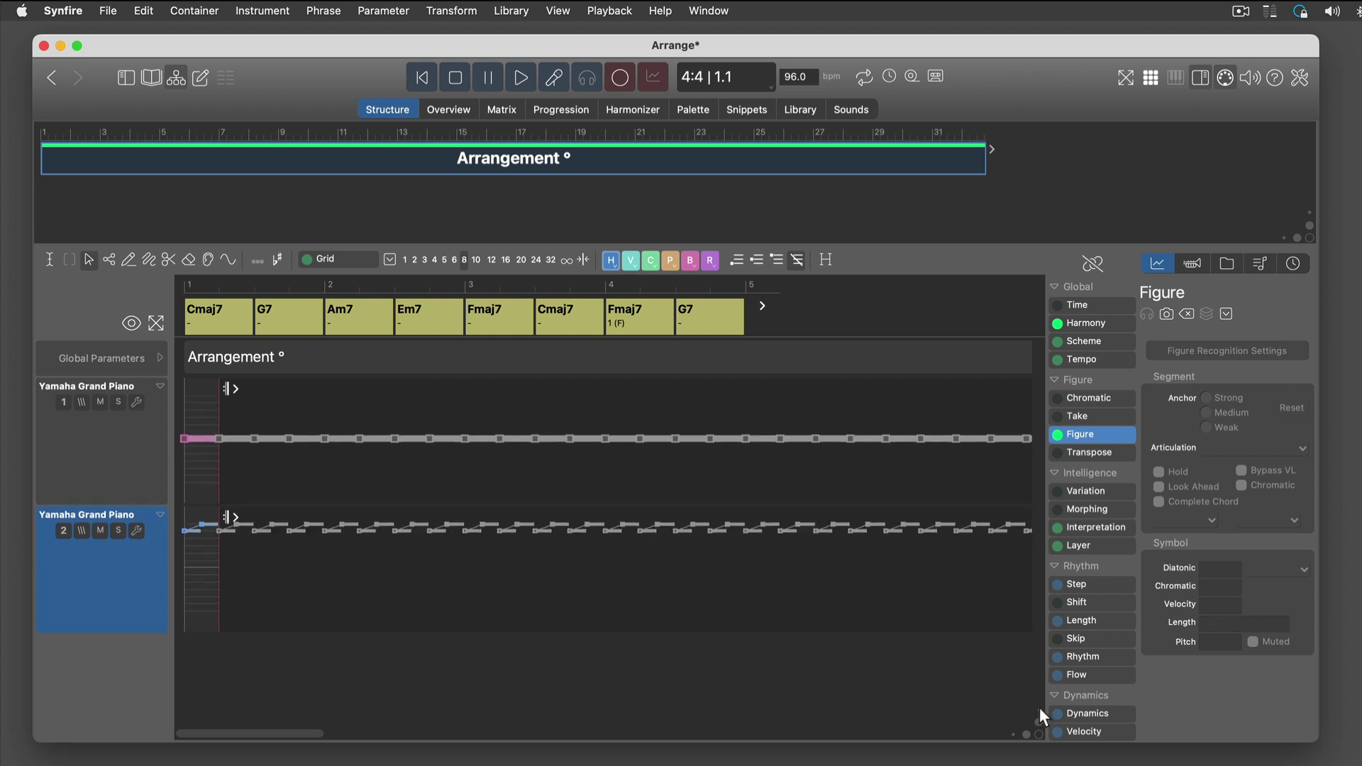
scroll(1036, 707, down, 3)
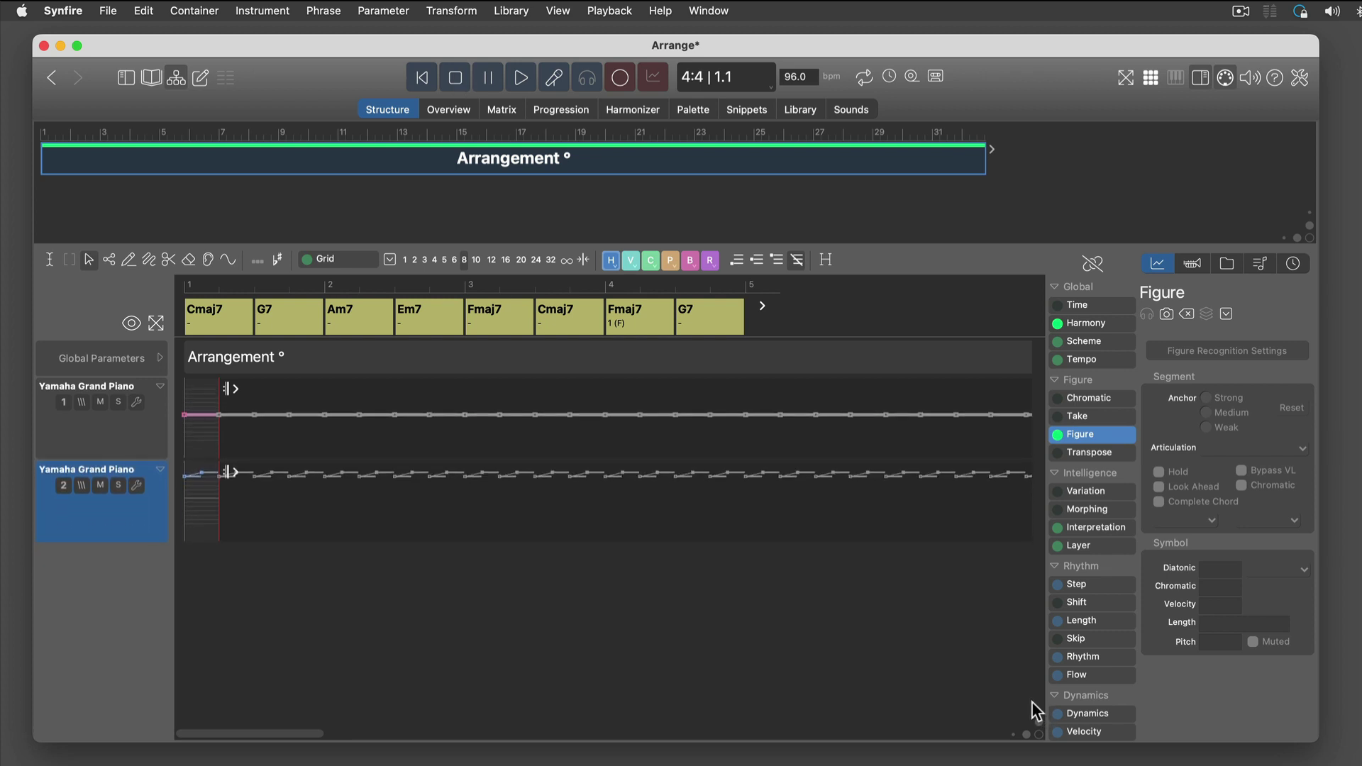
double_click(201, 554)
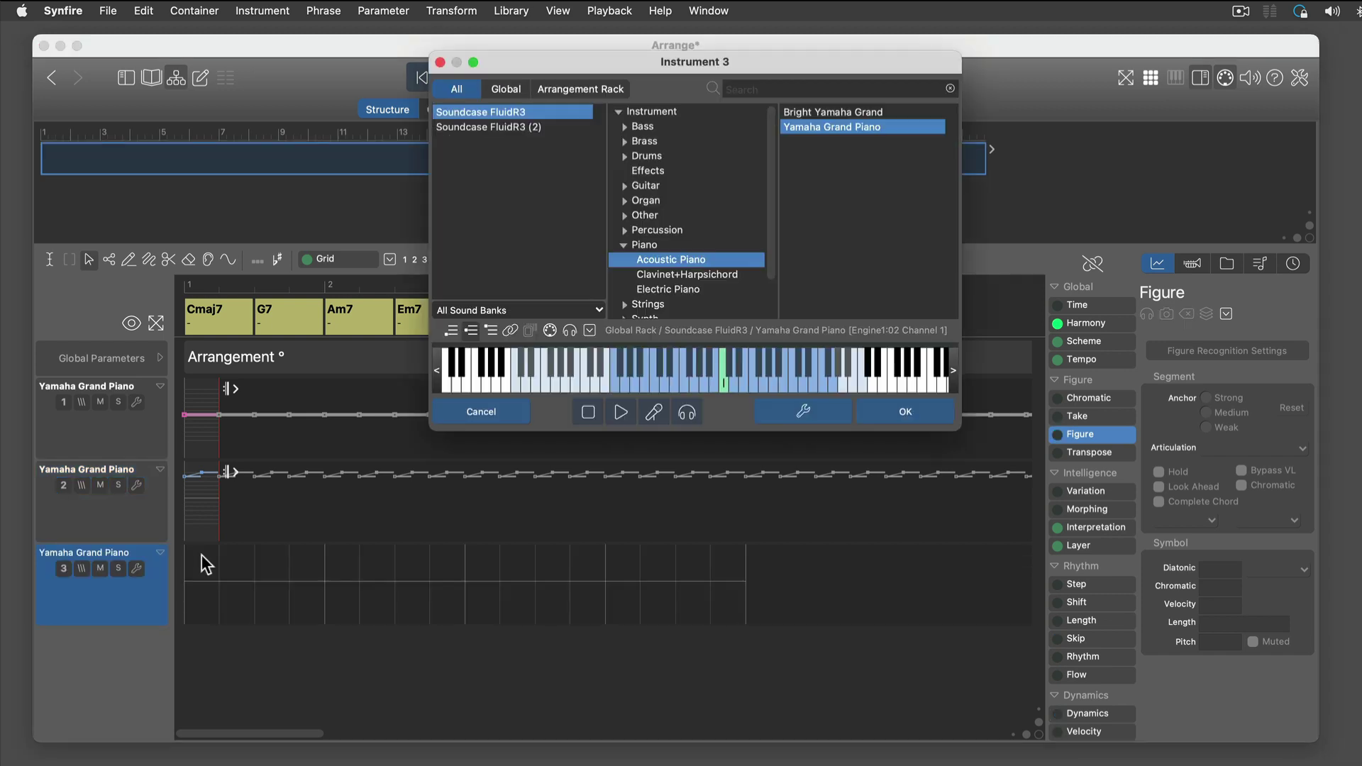
click(905, 414)
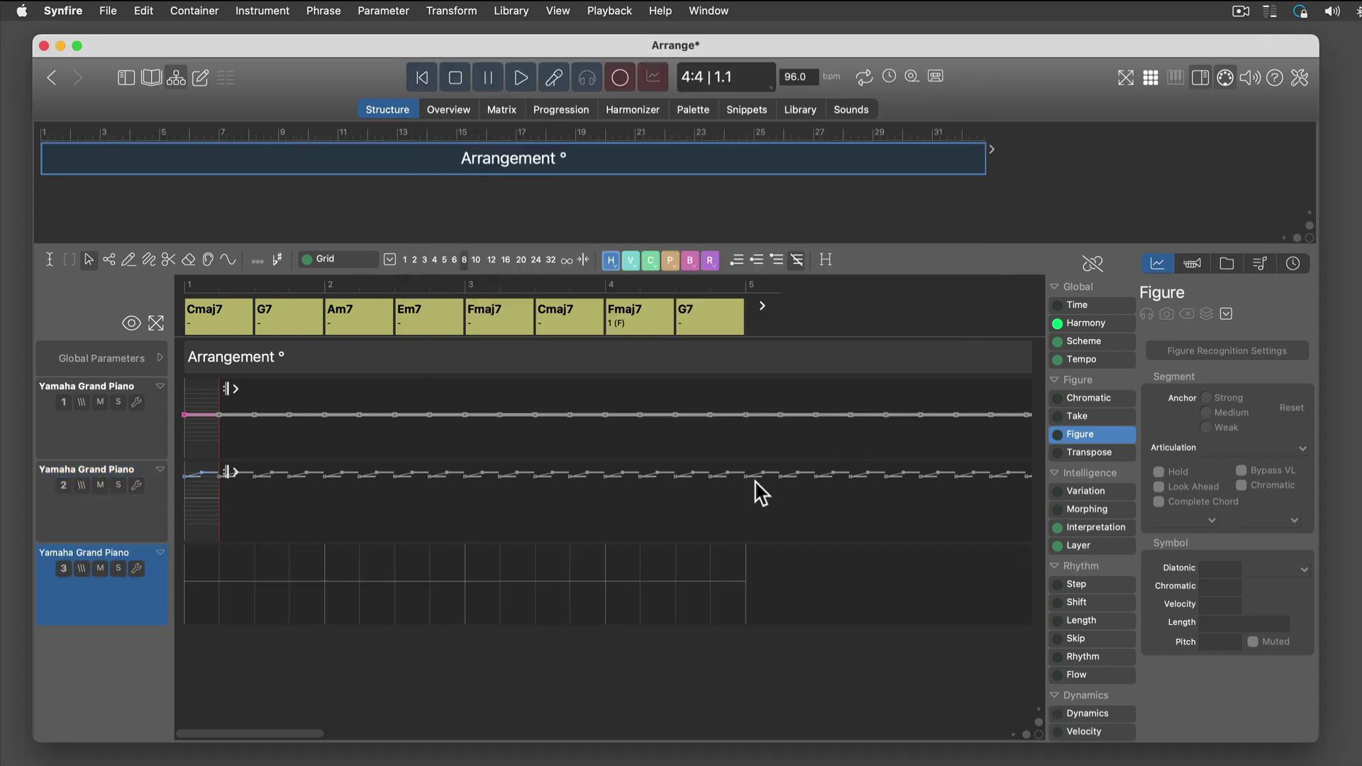
Step: In the third piano's figure, draw chord symbols in bar 1: a three-note 1/8 chord on beat 2 and a four-note 3/8 chord on beat 4
double_click(276, 599)
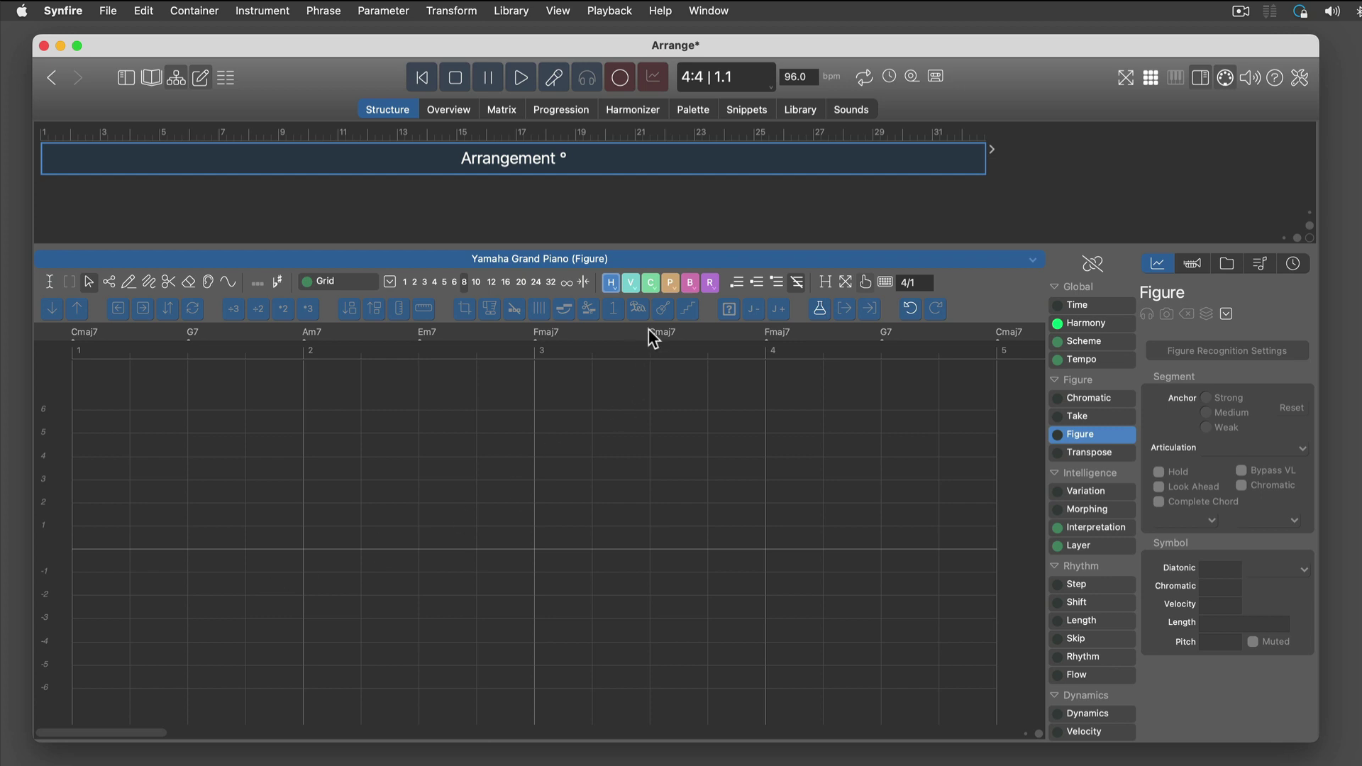
click(652, 286)
click(128, 282)
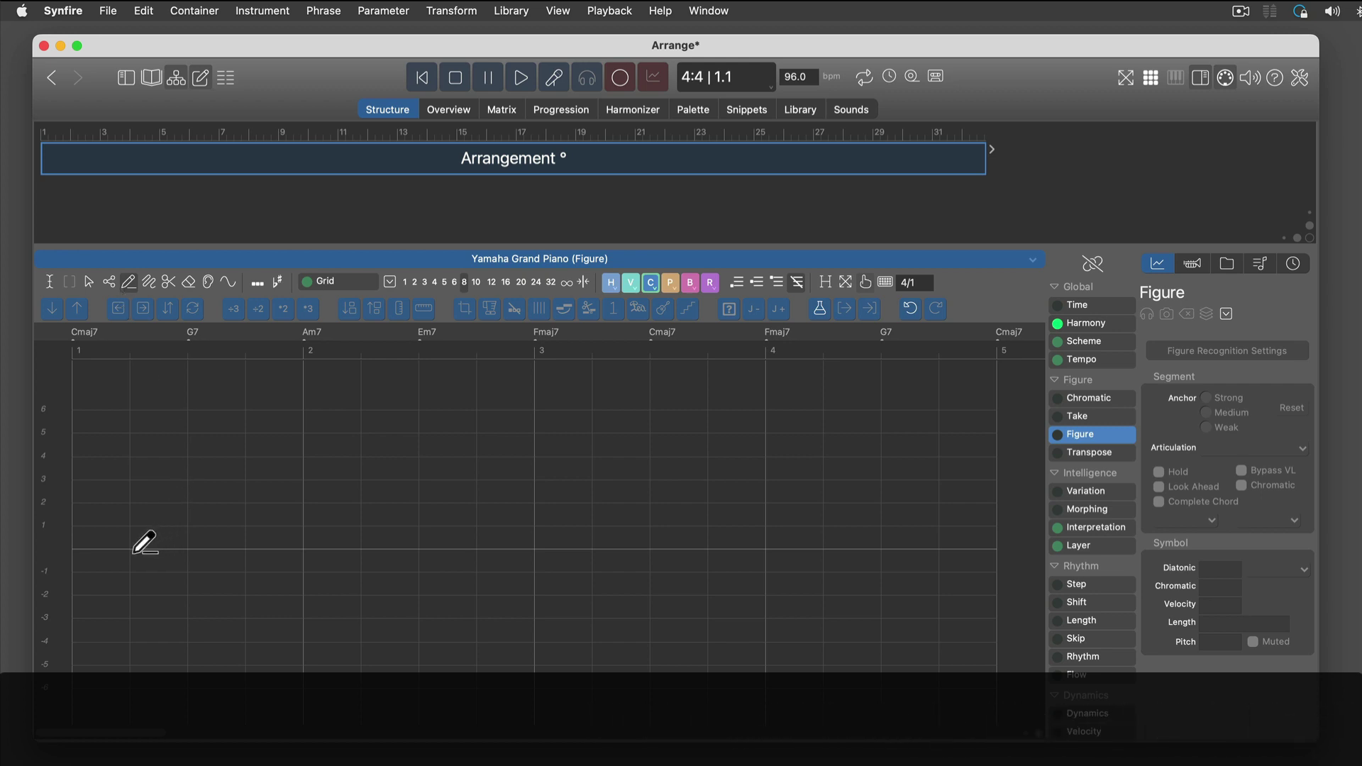
drag(132, 549, 139, 505)
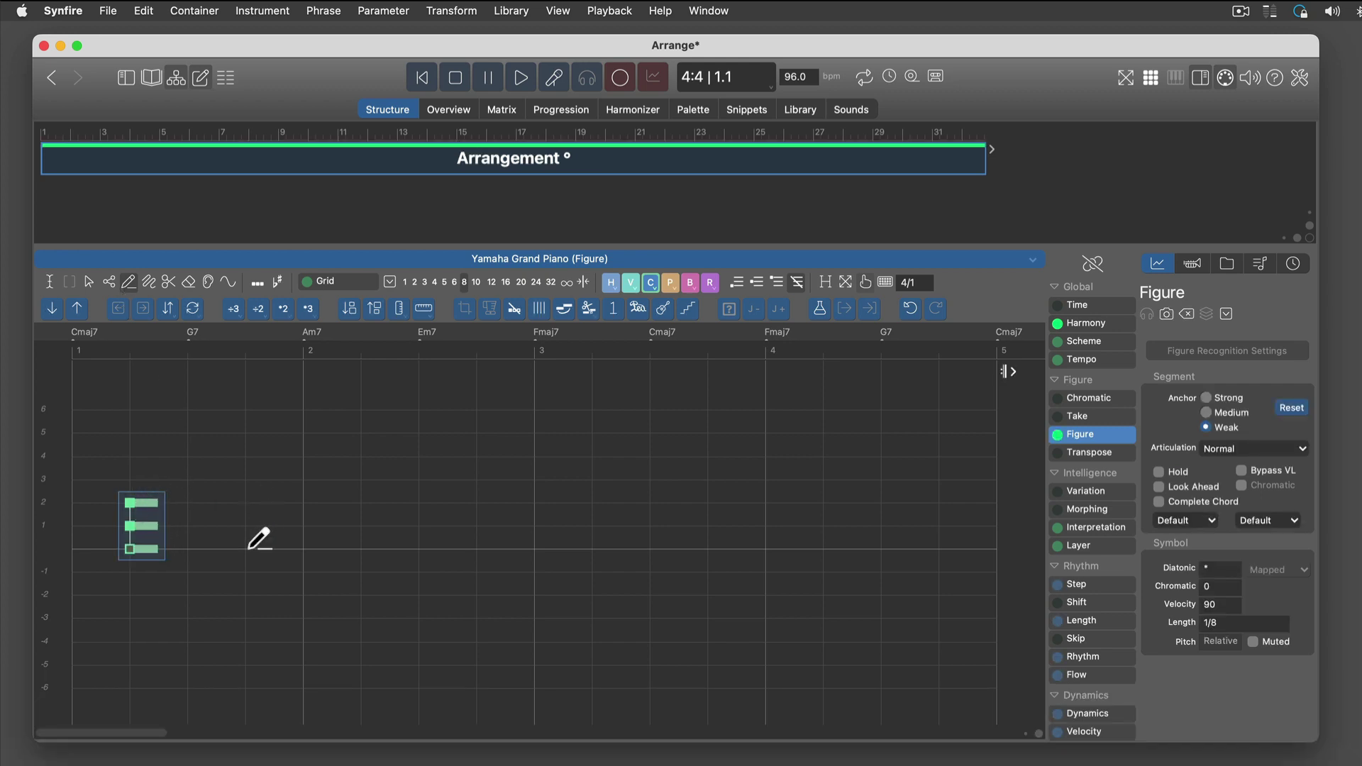
drag(247, 549, 248, 482)
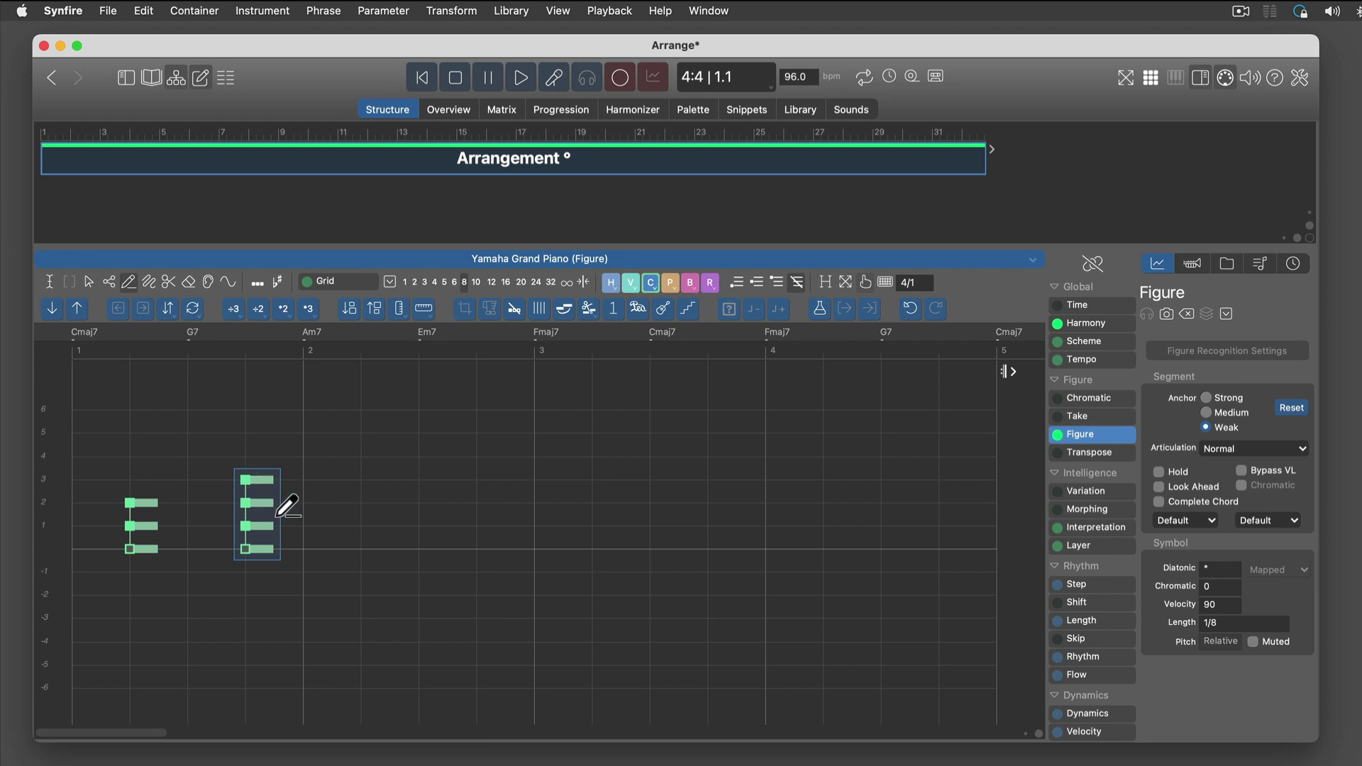
key(super+z)
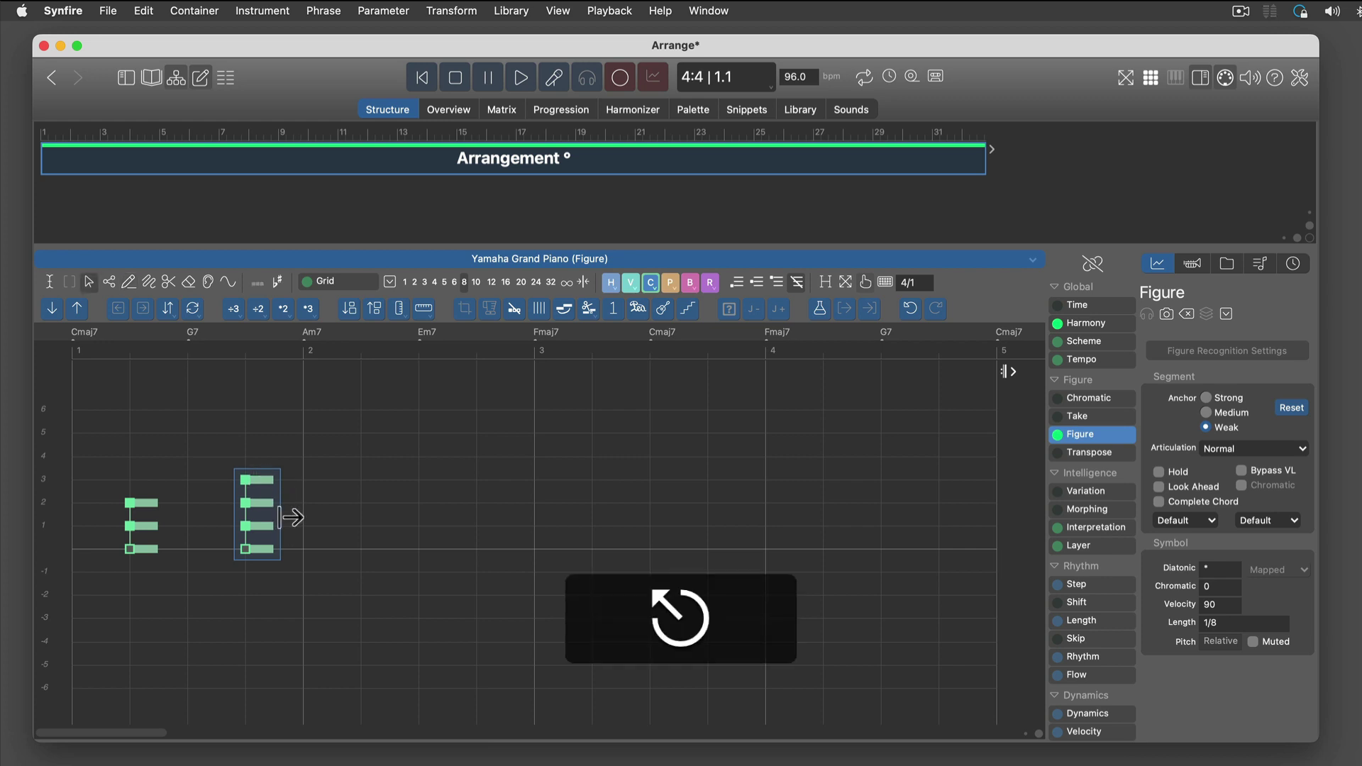
drag(291, 517, 333, 515)
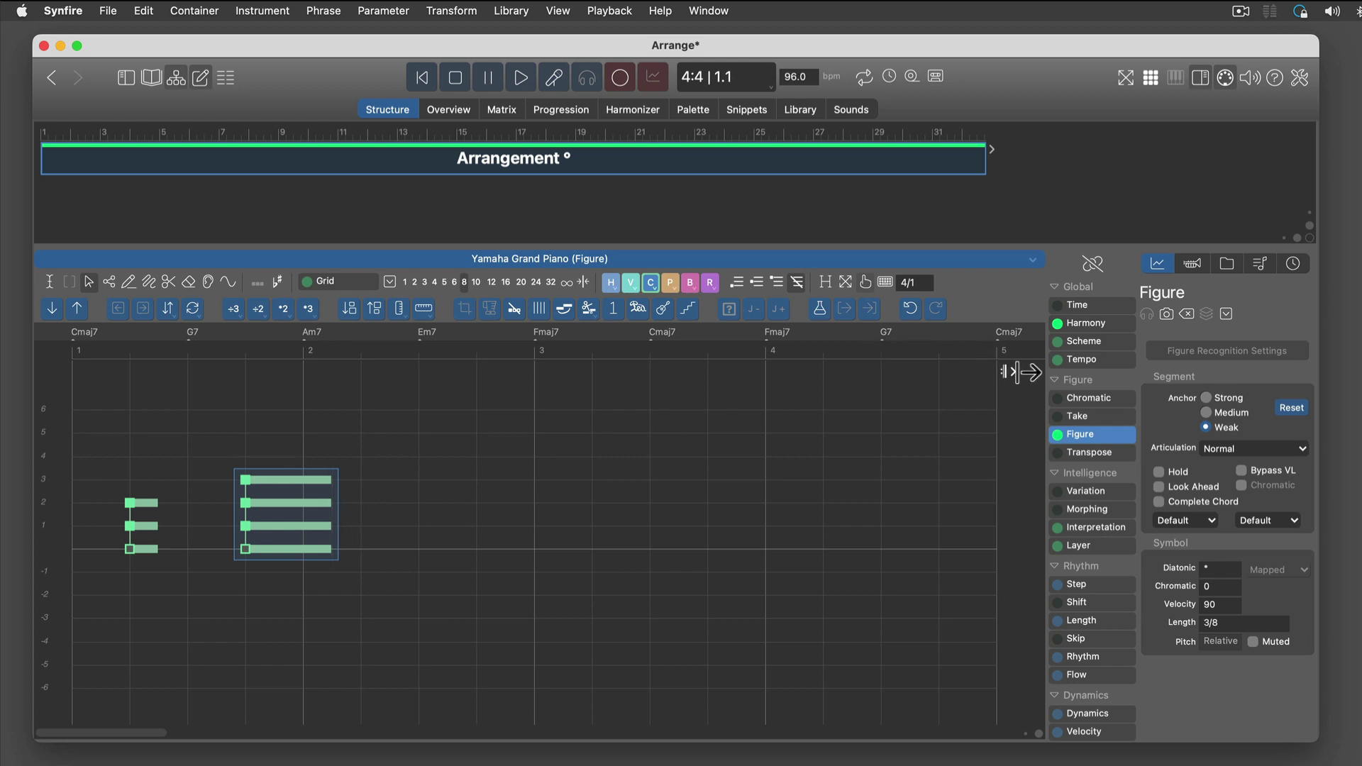
Step: Loop the chord figure every full bar (1/1) and play back the arrangement with all three pianos
mouse_move(1019, 375)
mouse_down()
mouse_move(350, 386)
mouse_move(307, 373)
mouse_up()
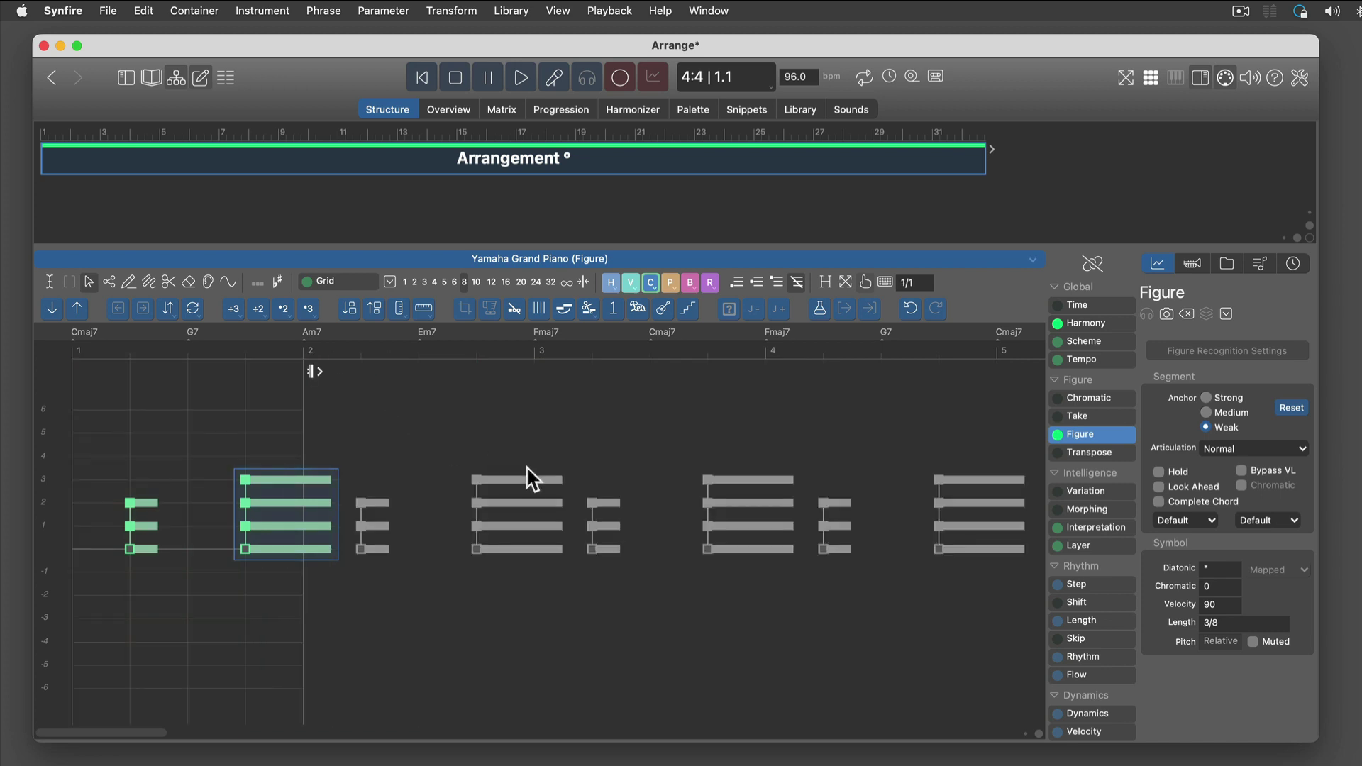
click(241, 437)
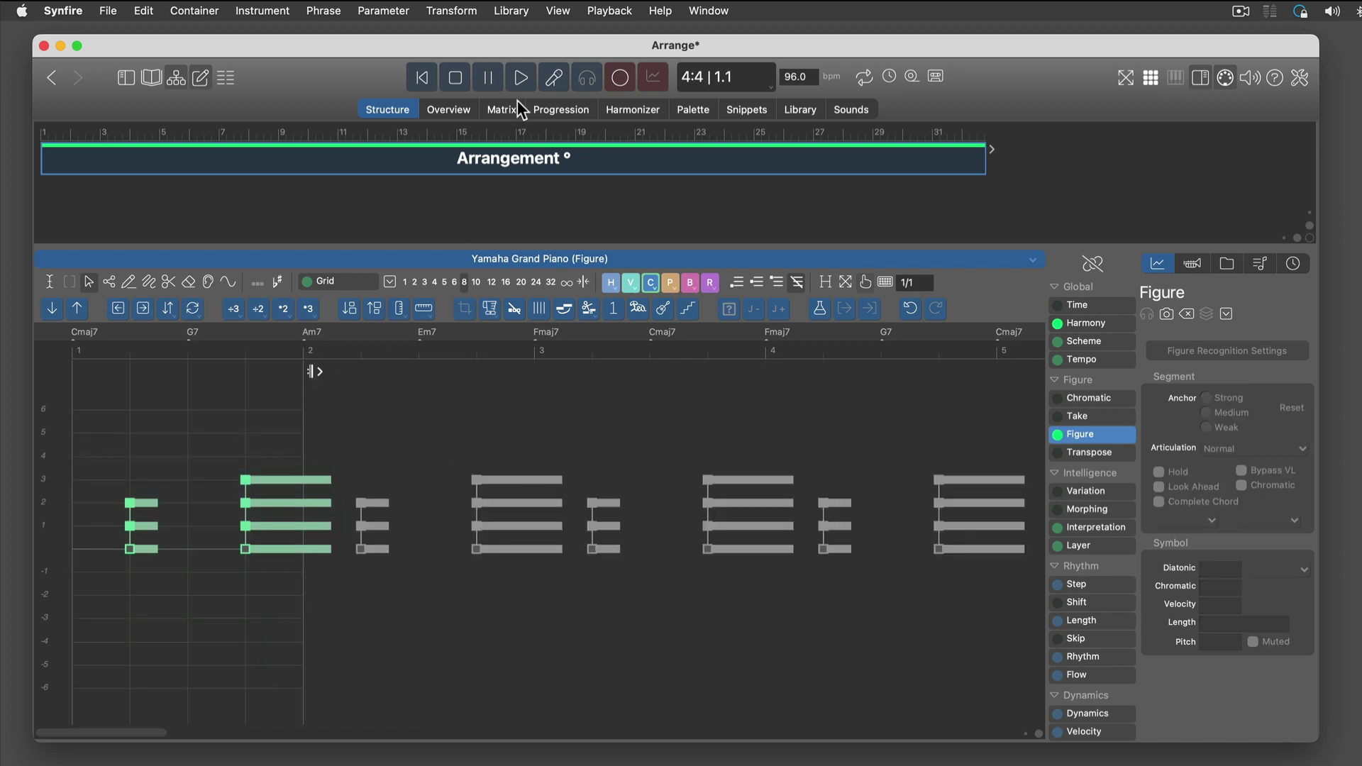
key(Escape)
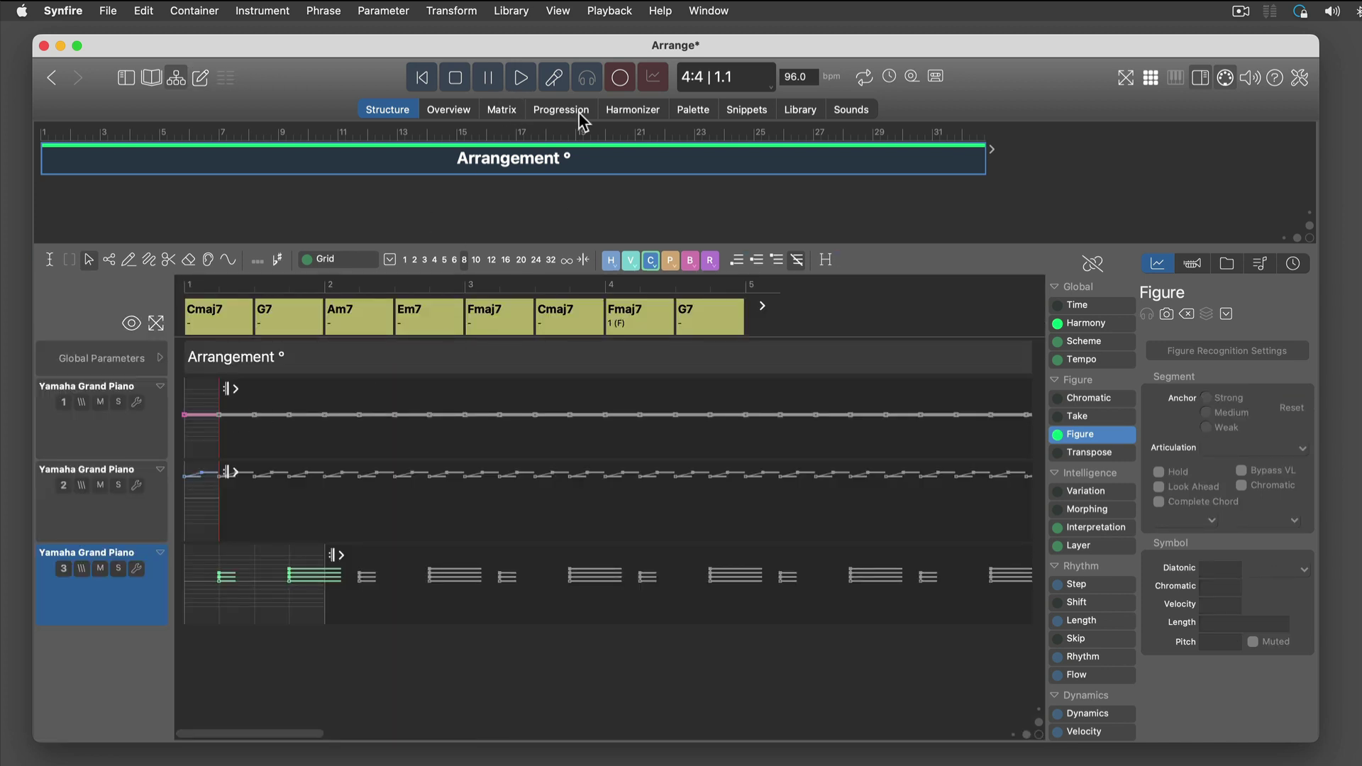
click(522, 78)
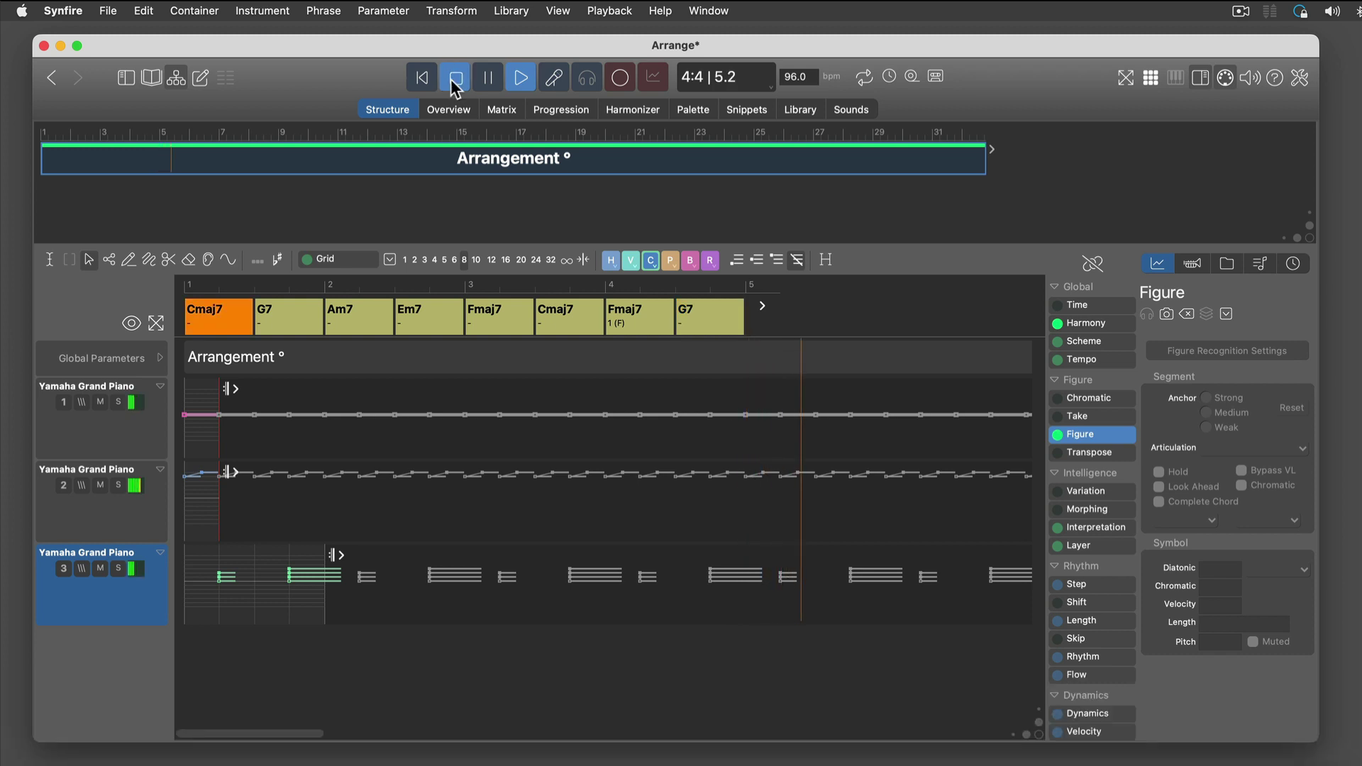
Step: Stop the playback and add a fourth instrument below the third one, keeping the Yamaha Grand Piano sound
click(450, 78)
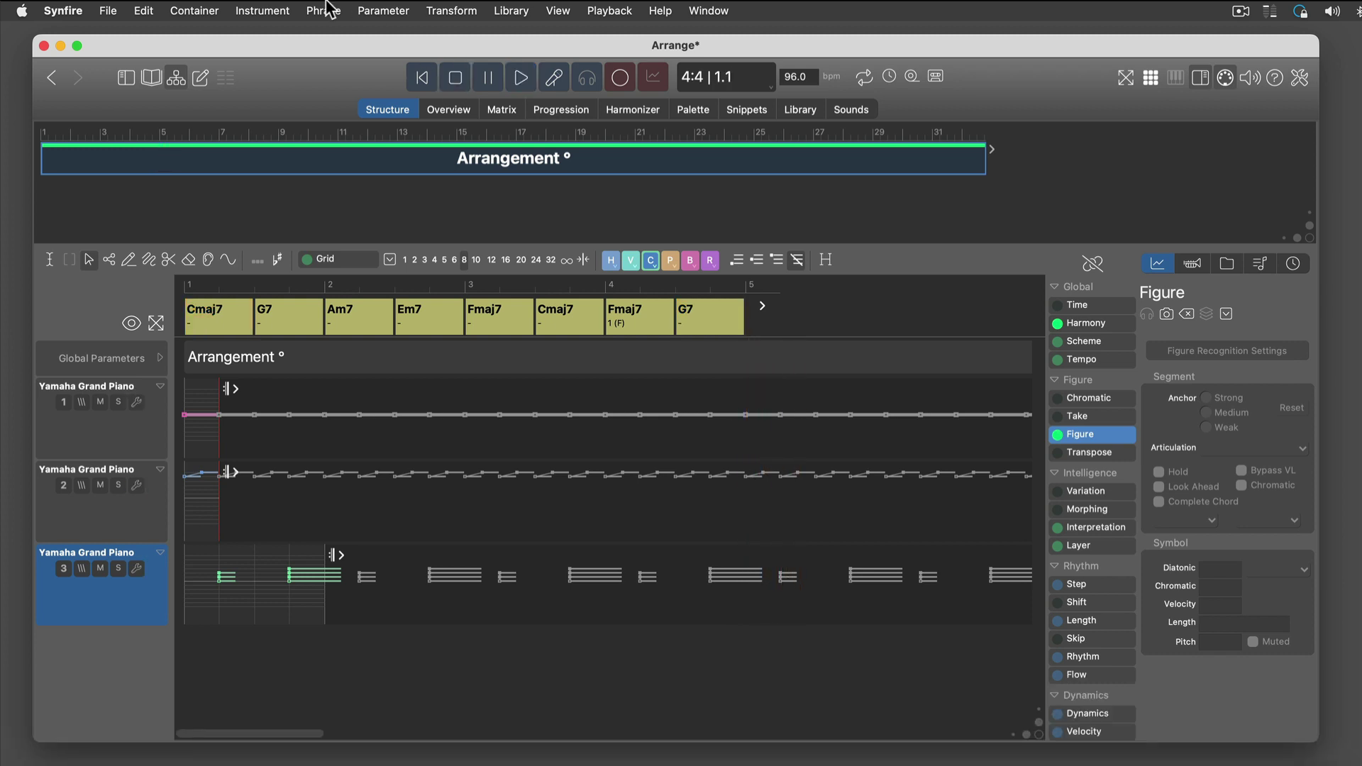
double_click(207, 648)
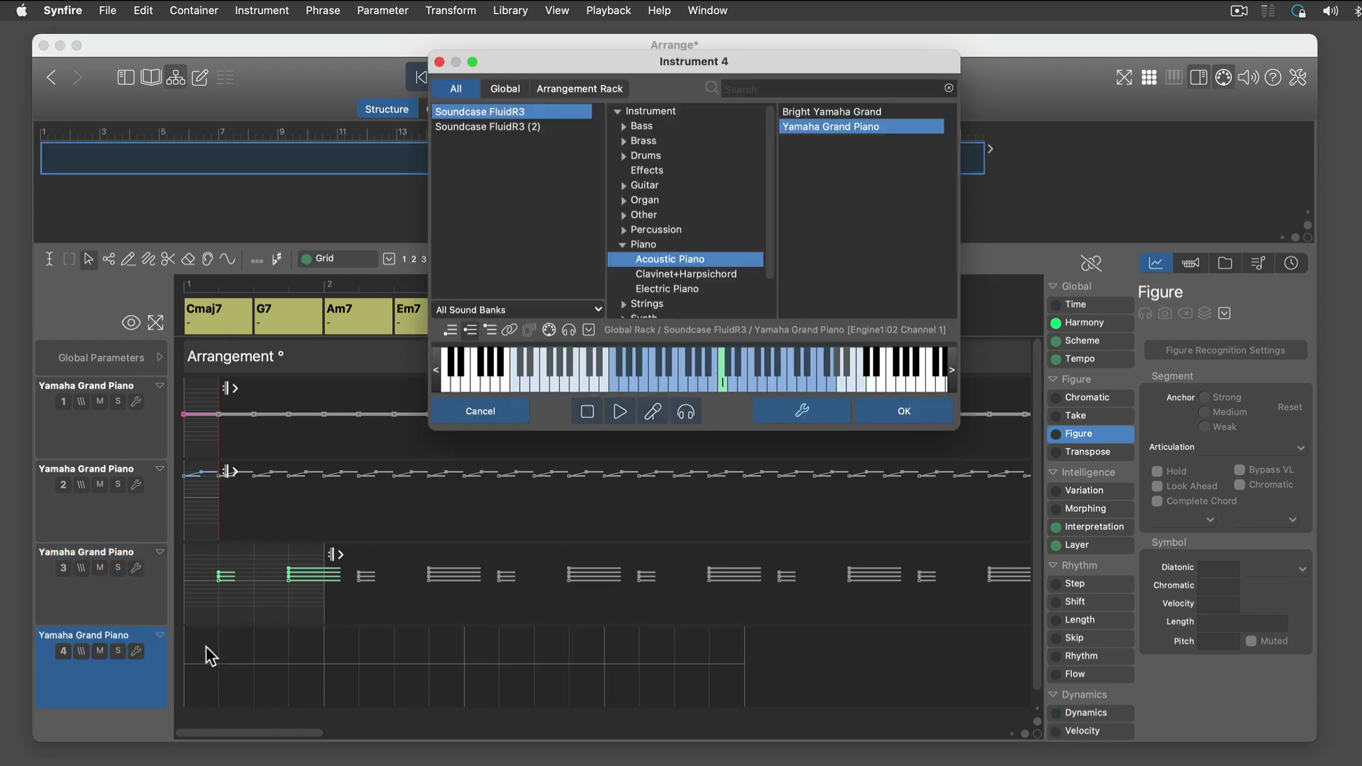
click(922, 414)
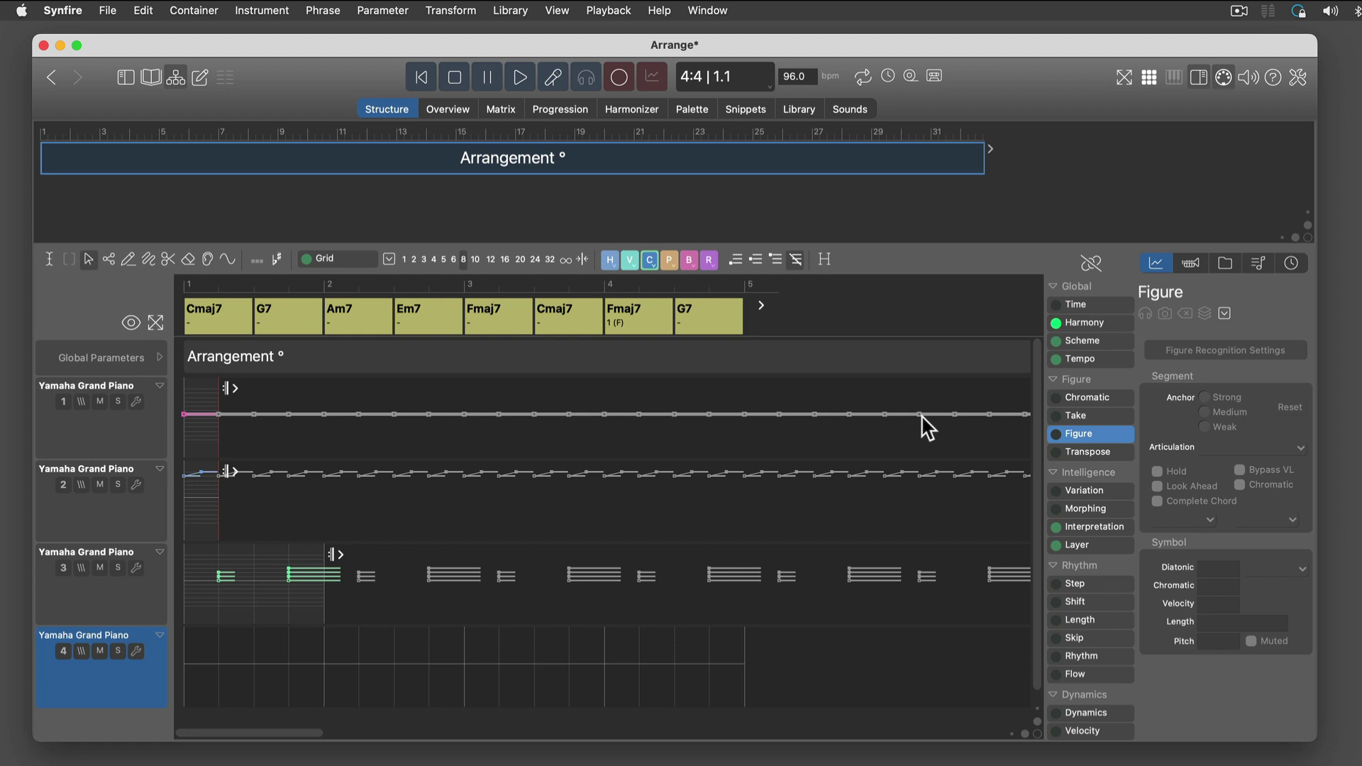
Step: In the fourth piano's figure, draw vertical symbols freehand on a 1/16 grid: a seven-note phrase in bar 1 and a descending three-note phrase in bar 2
double_click(225, 679)
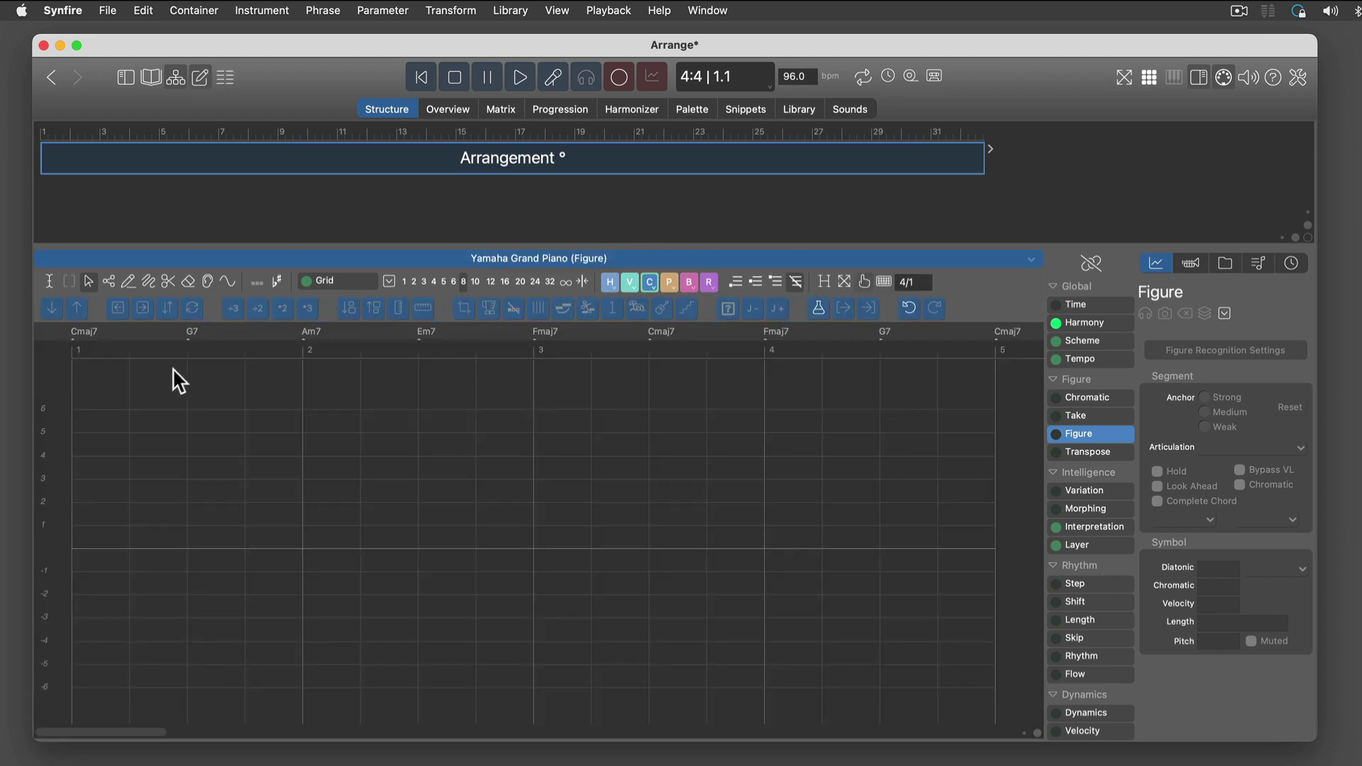
click(150, 285)
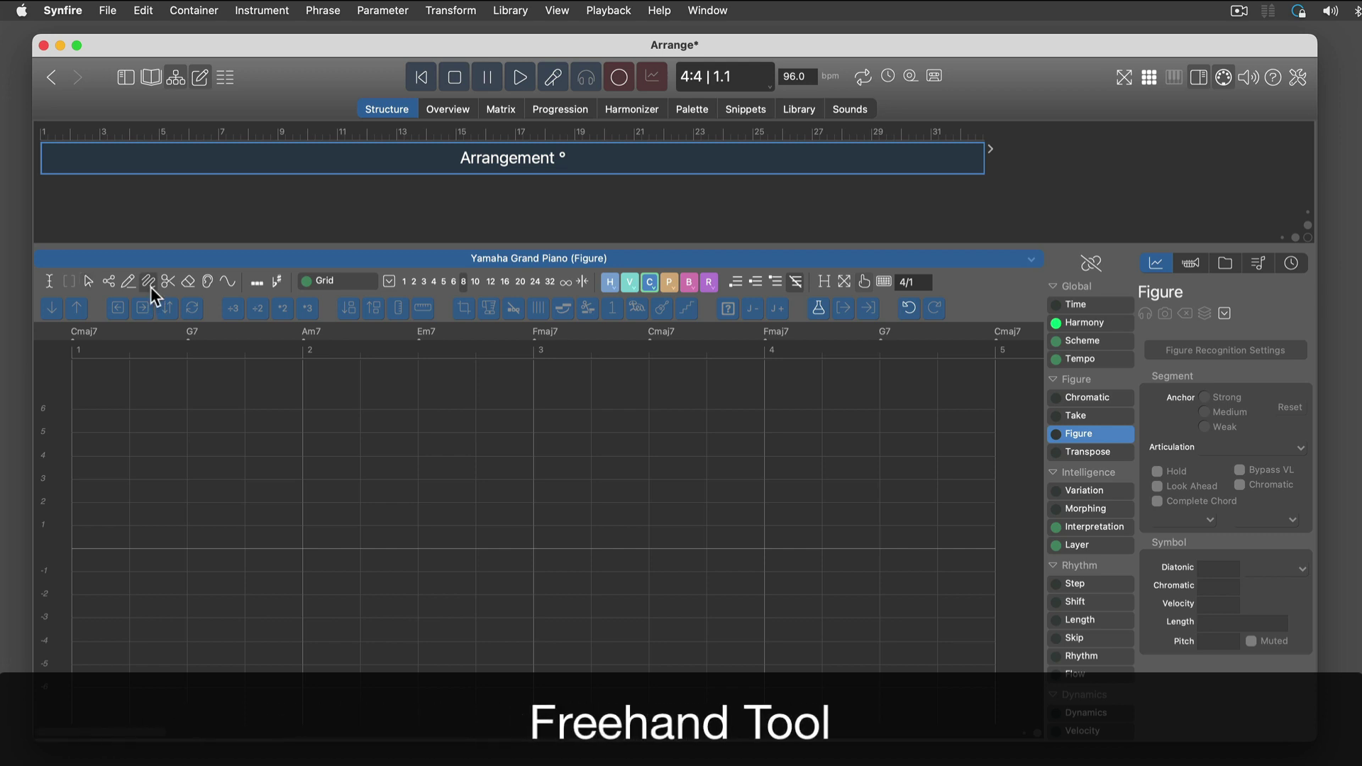
click(503, 283)
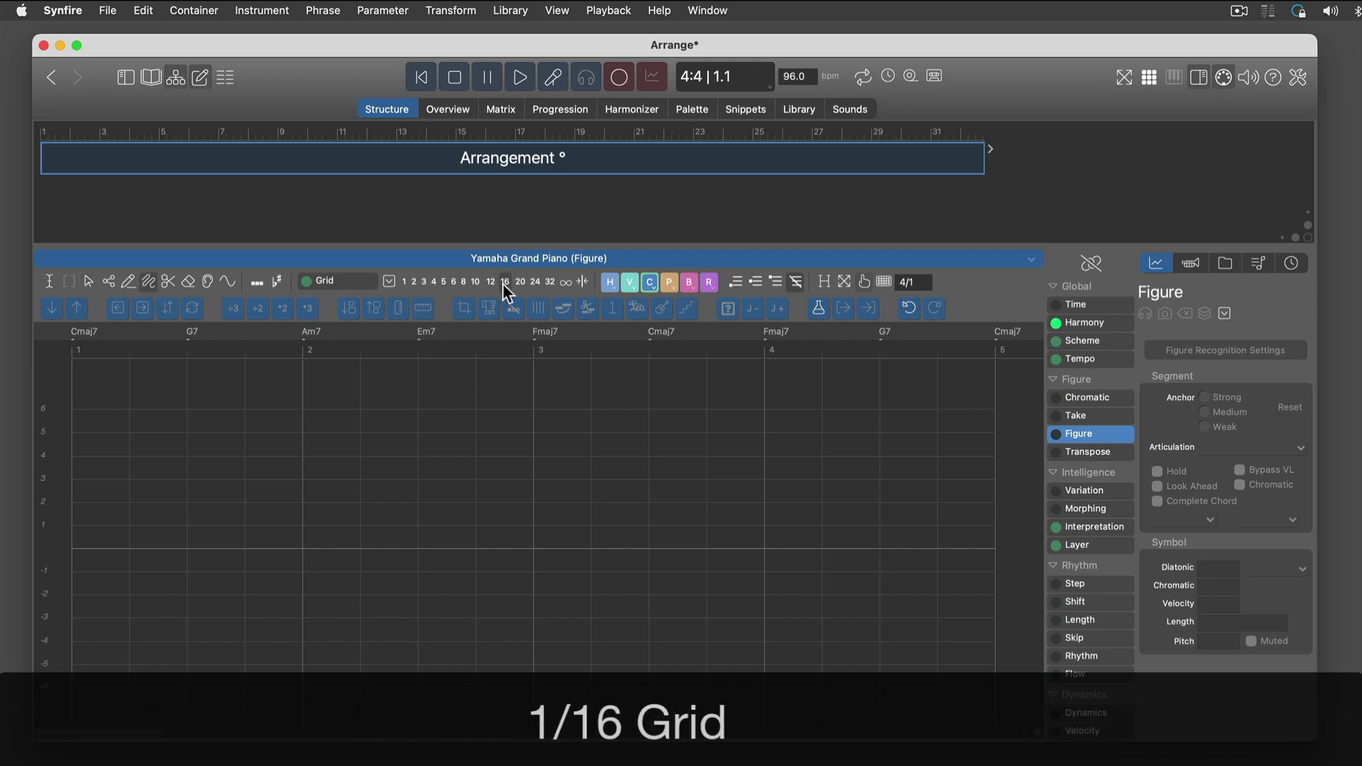
click(629, 282)
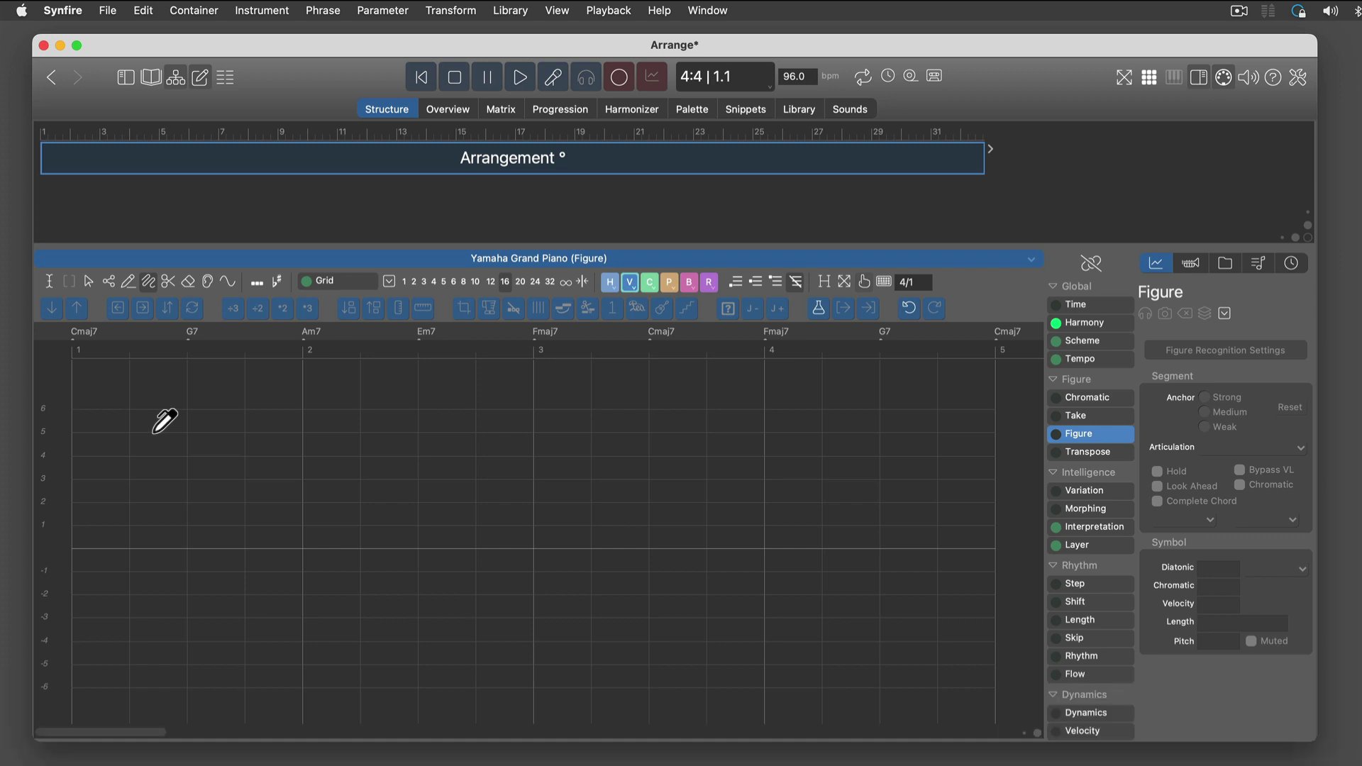
click(168, 420)
mouse_move(168, 418)
mouse_down()
mouse_move(217, 373)
mouse_move(232, 425)
mouse_up()
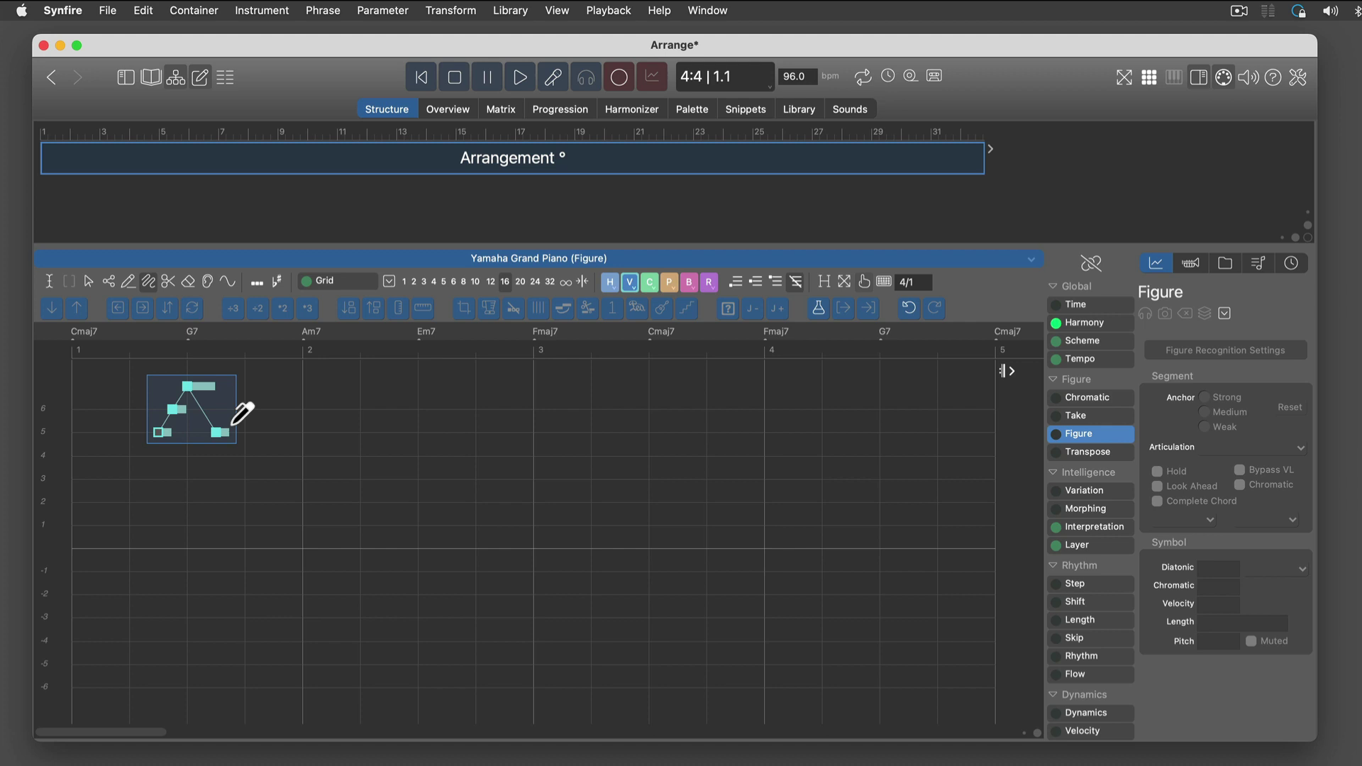
mouse_move(254, 438)
mouse_down()
mouse_move(282, 445)
mouse_move(292, 432)
mouse_up()
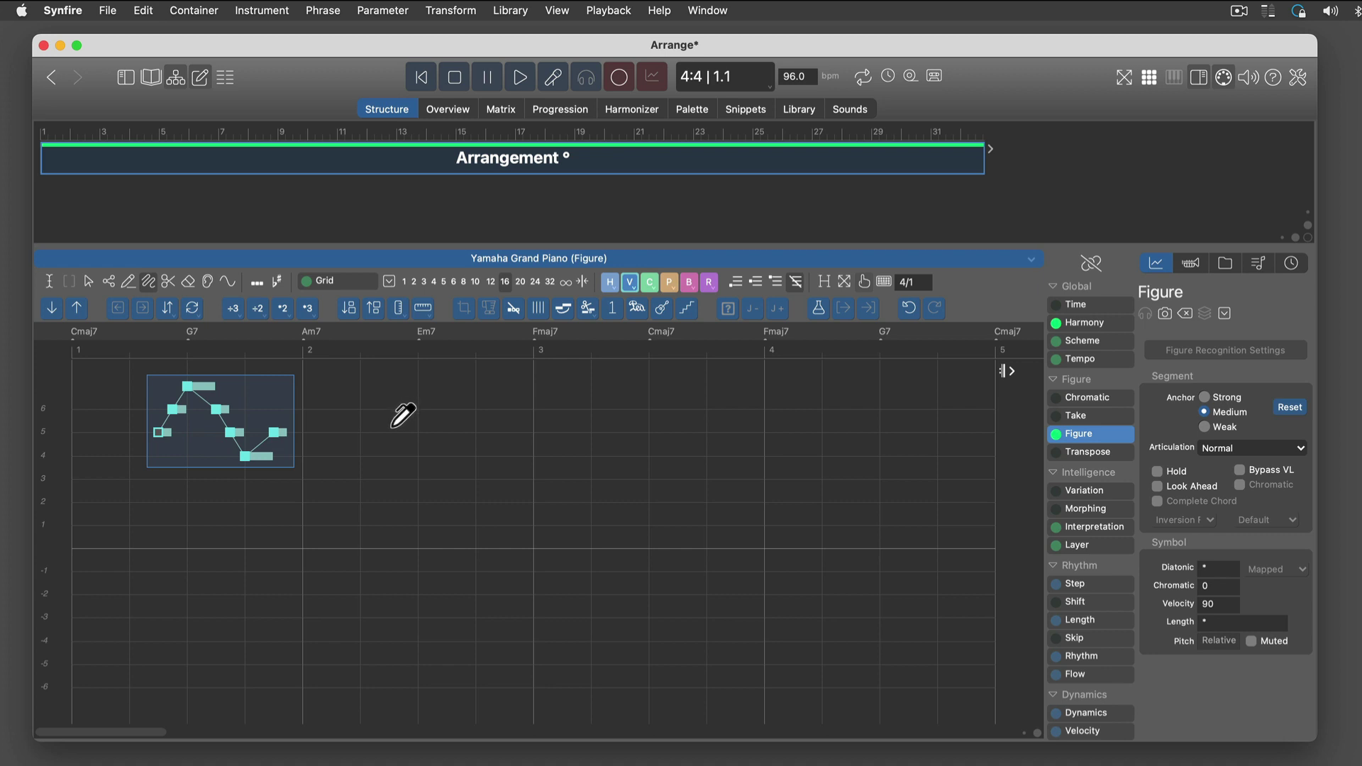
mouse_move(394, 430)
mouse_down()
mouse_move(465, 440)
mouse_move(519, 484)
mouse_up()
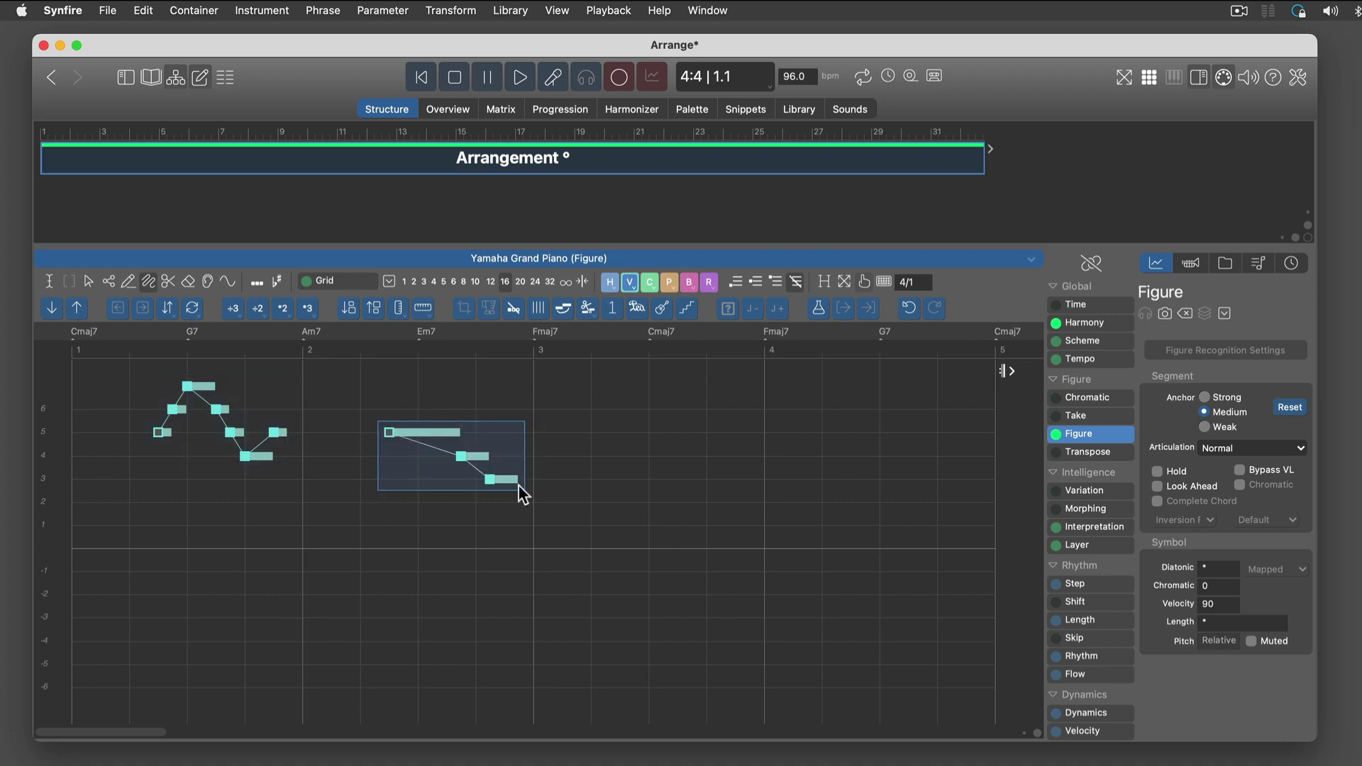
Step: Loop the vertical figure every two bars (2/1), play back the arrangement with all four pianos and return to the start
drag(1004, 370, 551, 388)
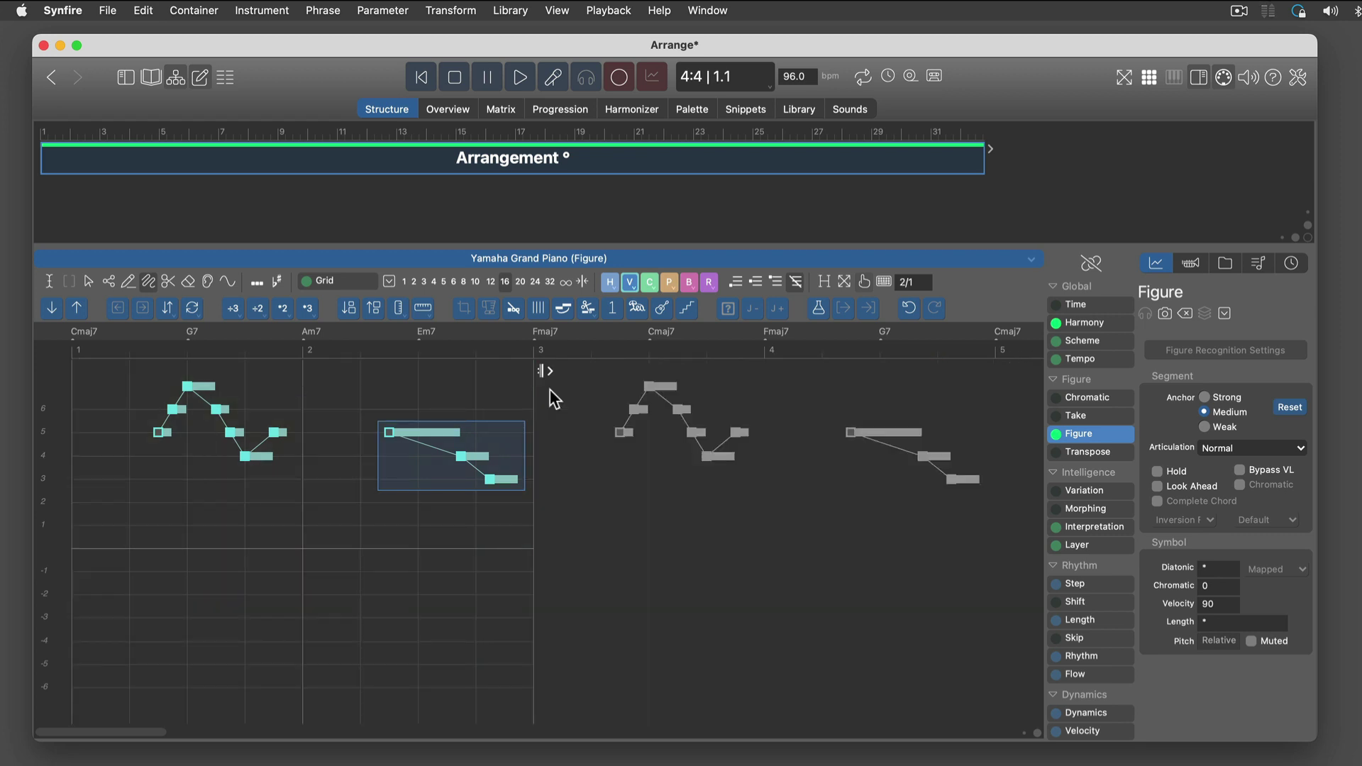
click(361, 406)
double_click(360, 406)
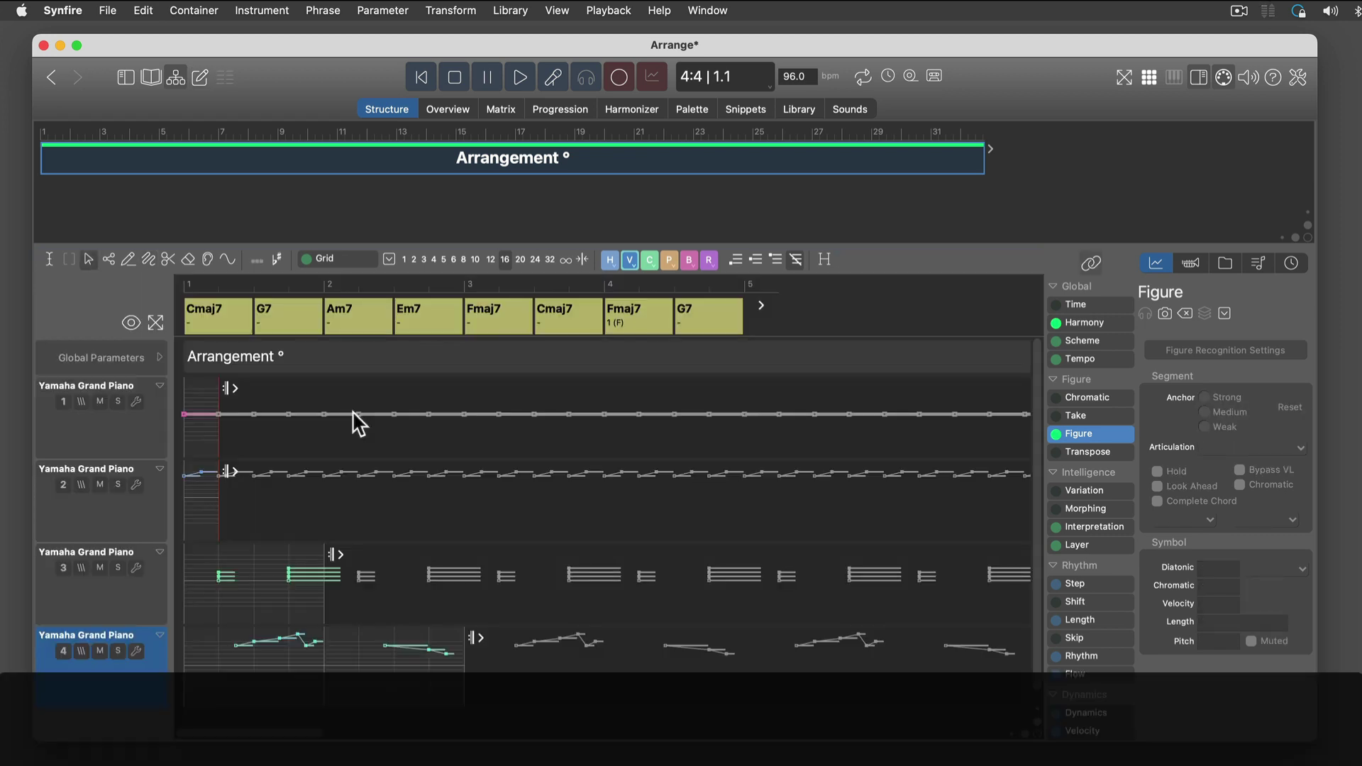
key(space)
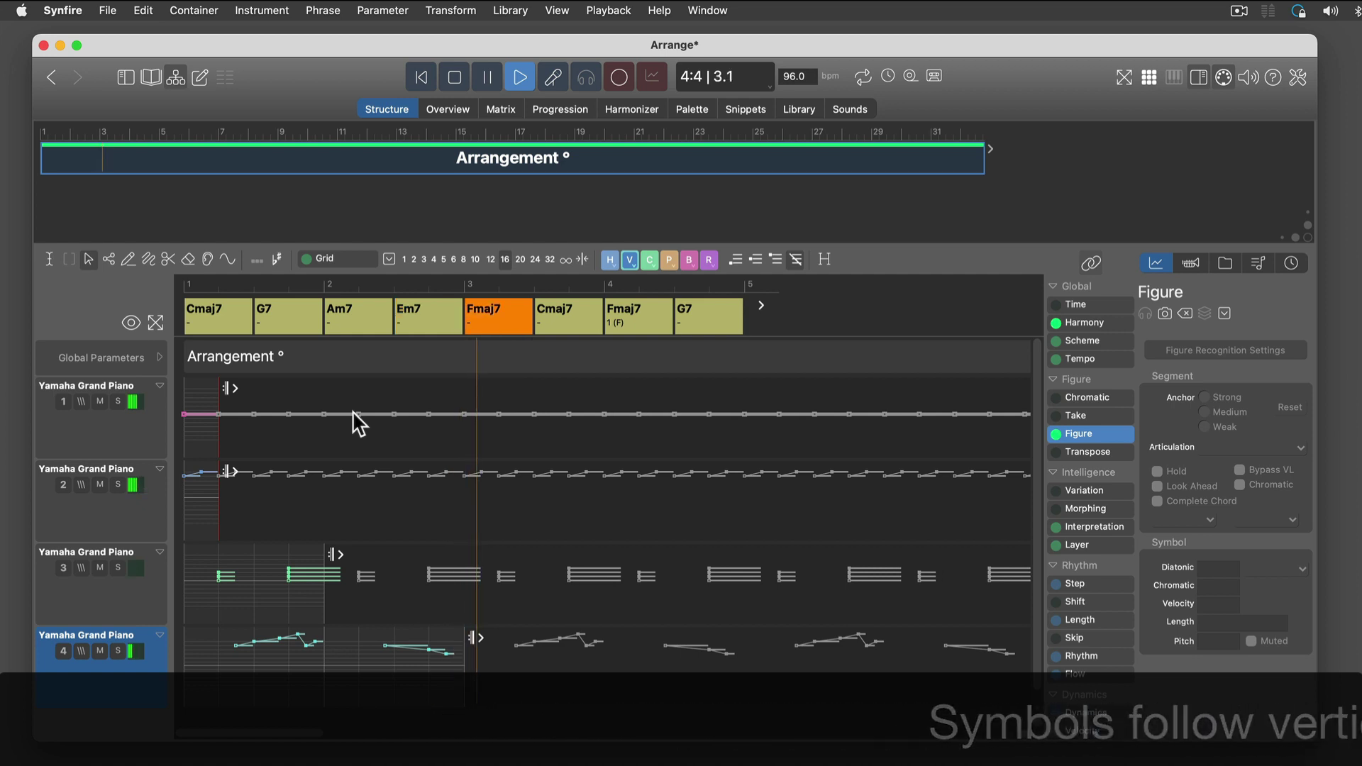
key(space)
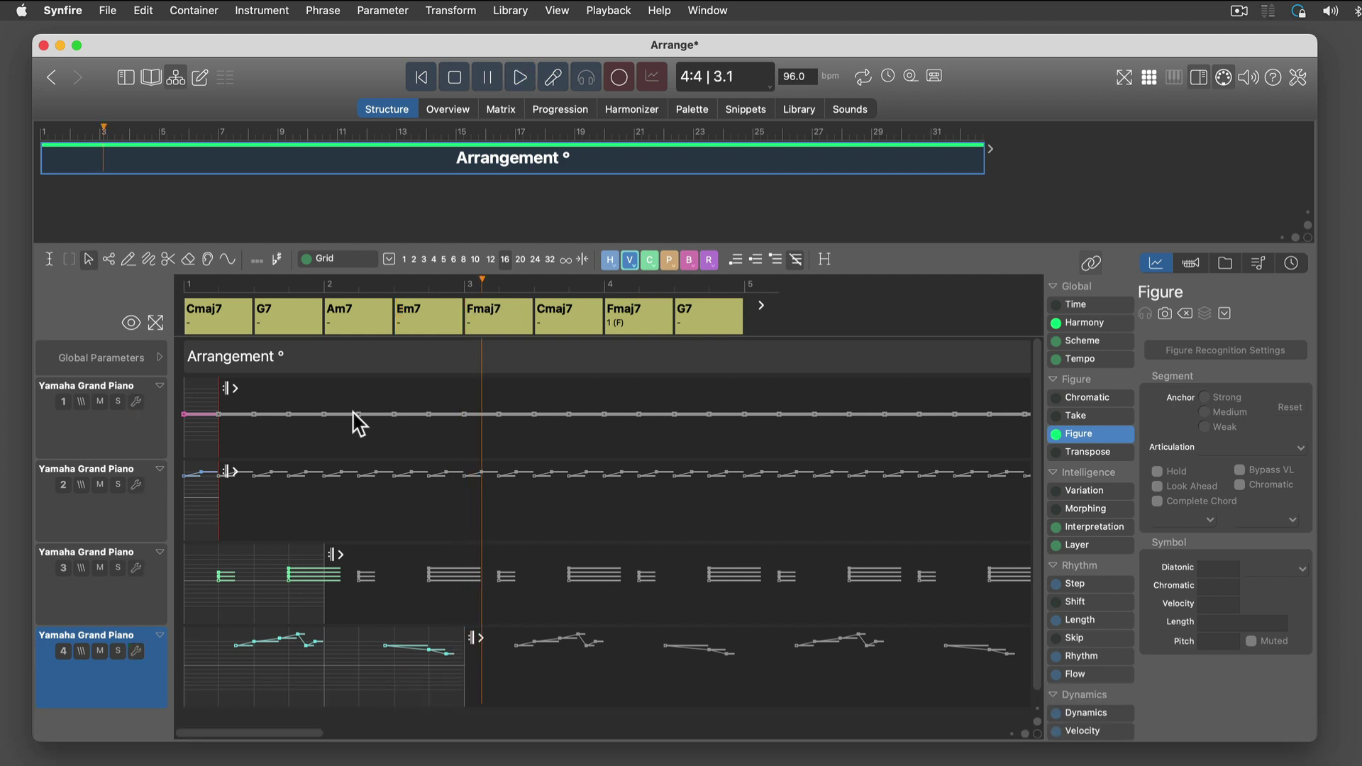
click(420, 78)
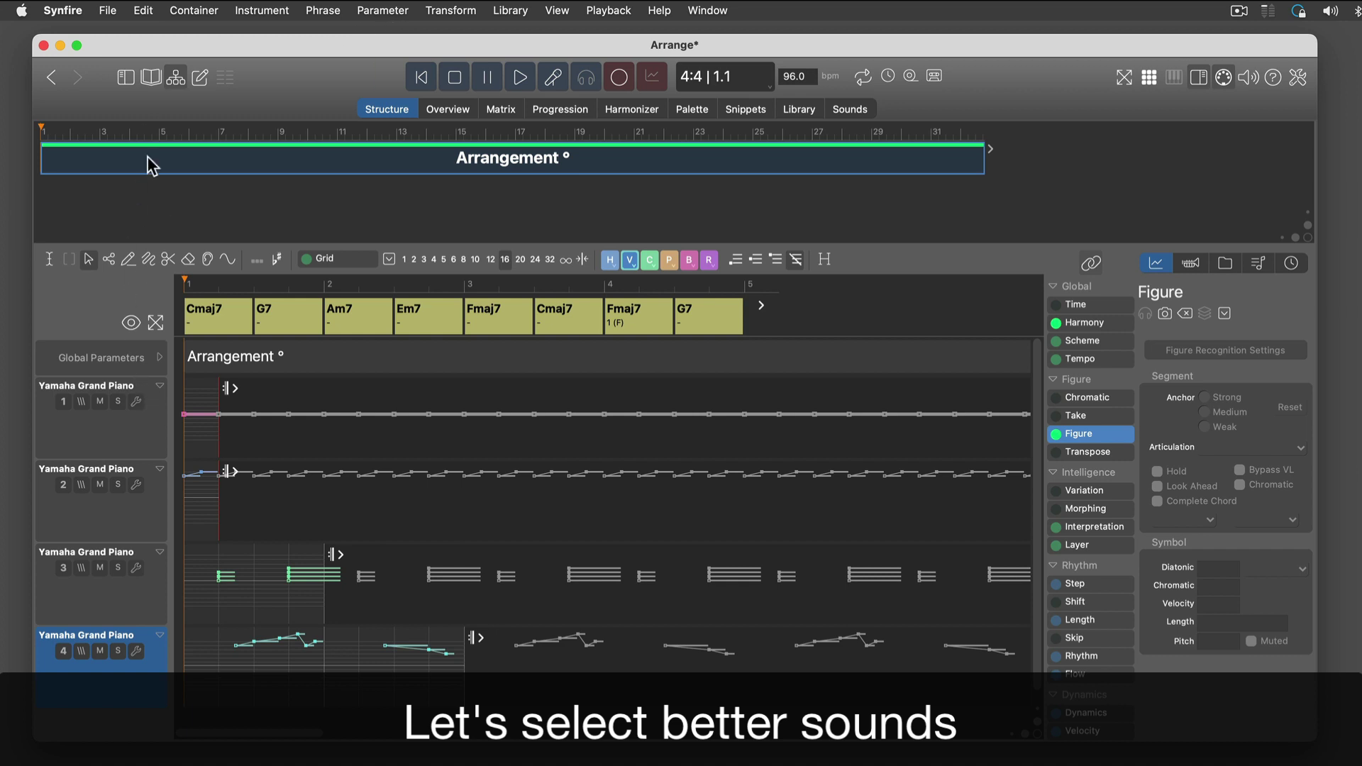
Step: Search the rack module library for "string" and assign the String Studio VS-2 (AU) preset to the first instrument, accepting its default sound
click(128, 79)
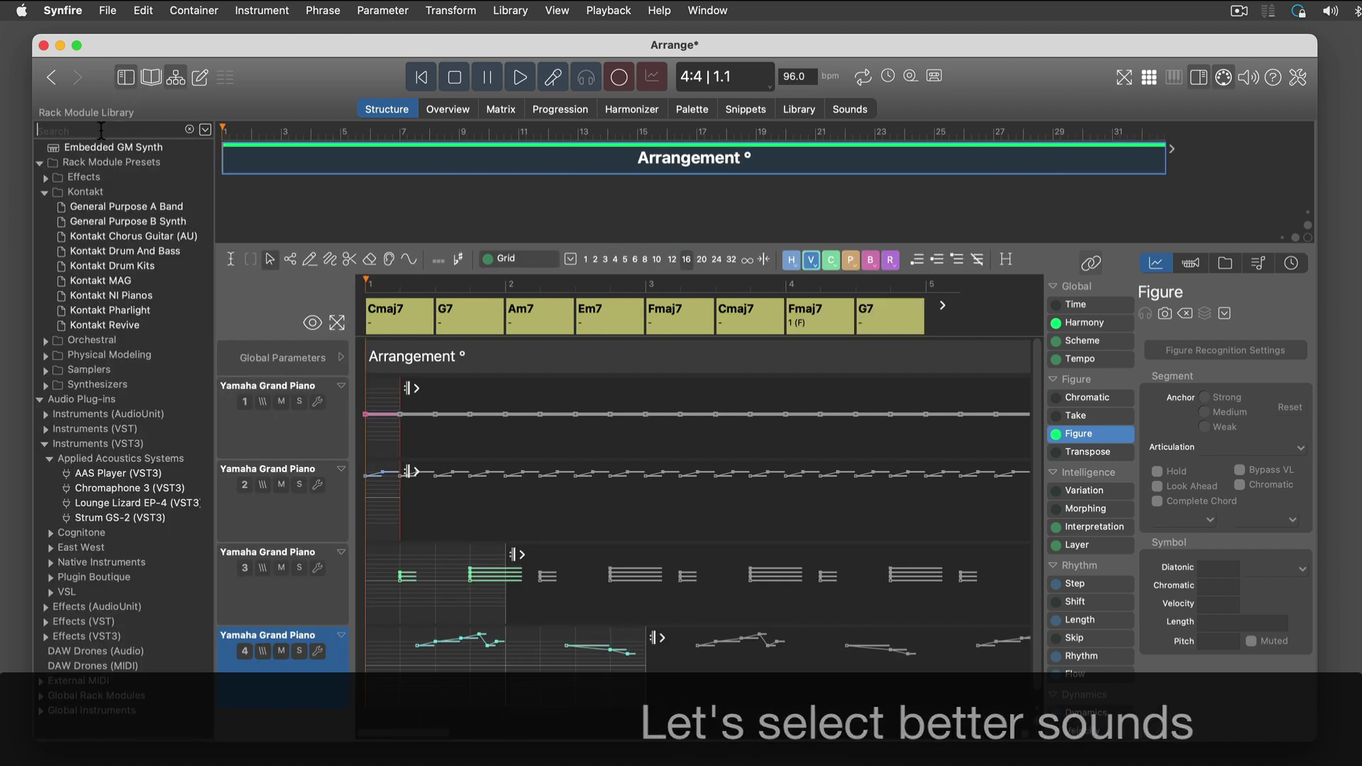
text(string)
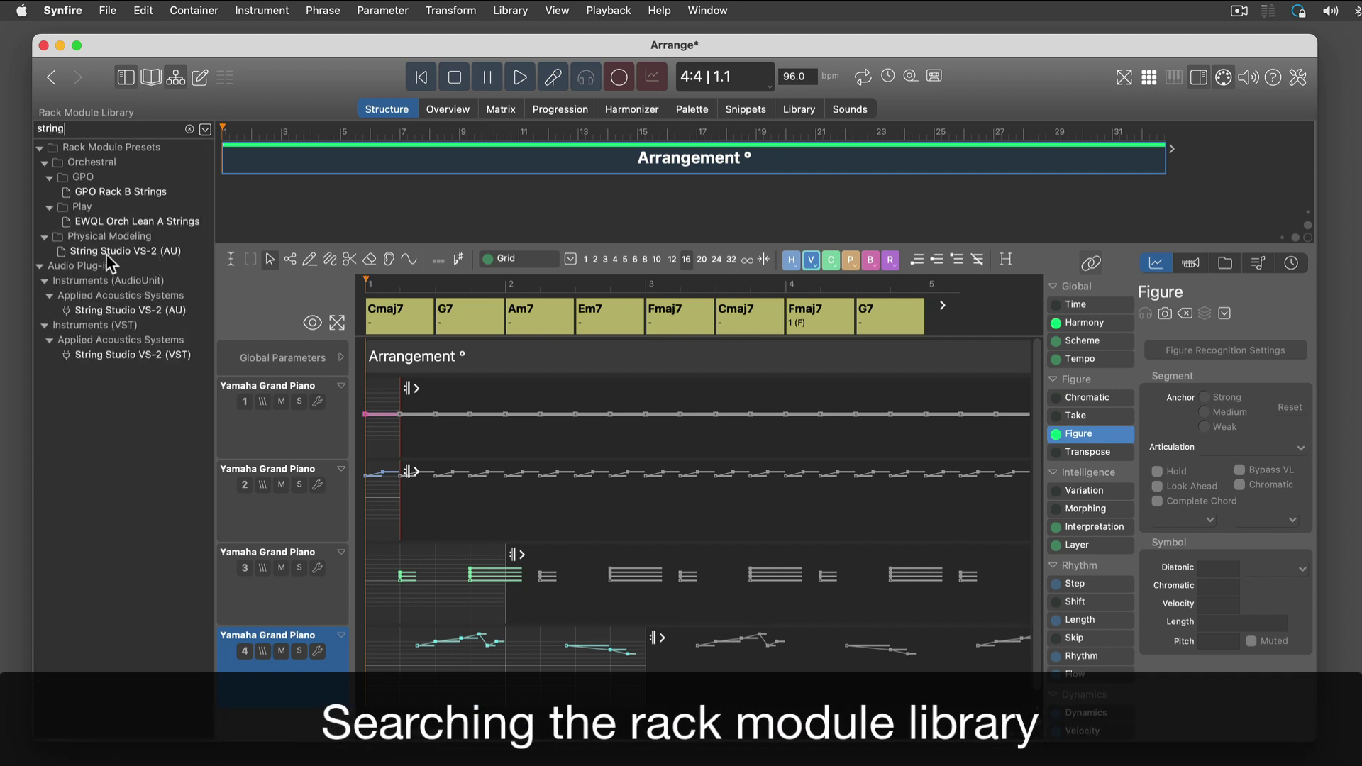
click(108, 253)
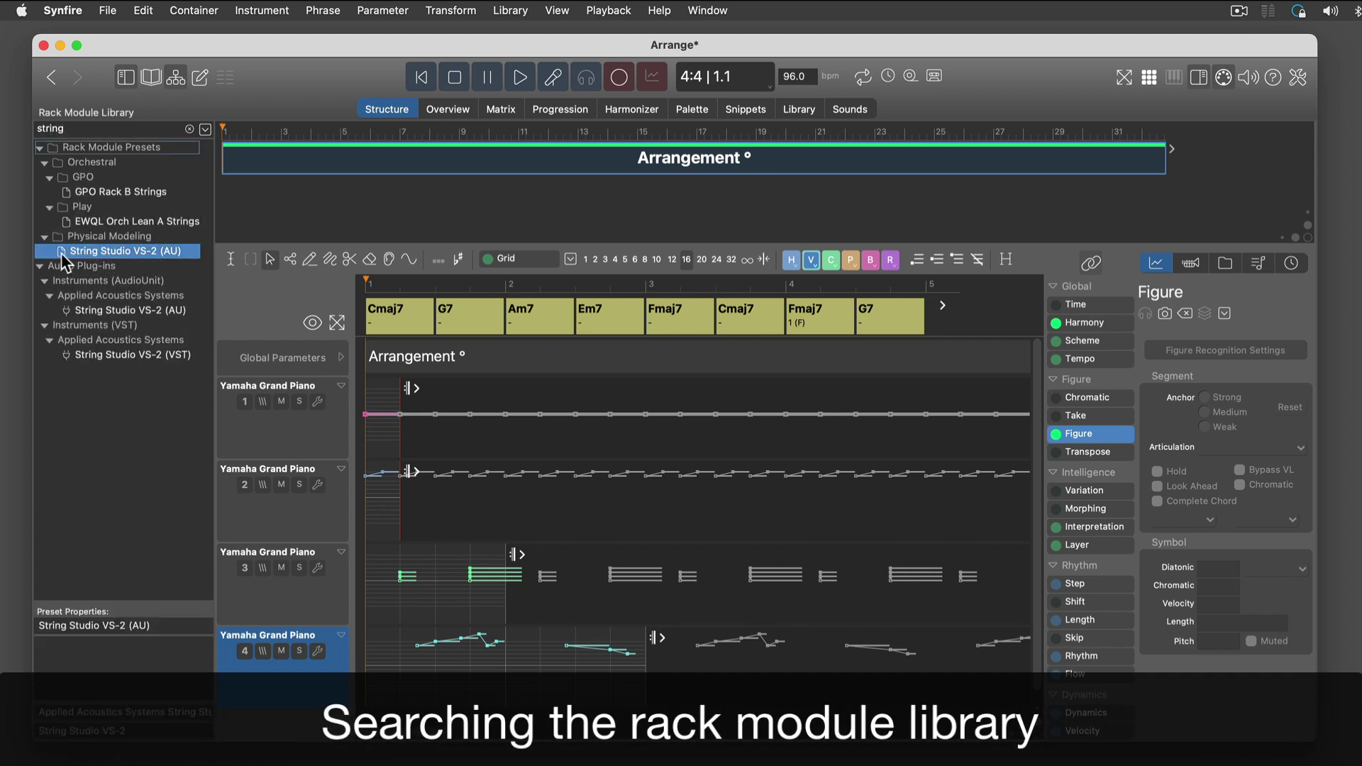
drag(61, 259, 296, 433)
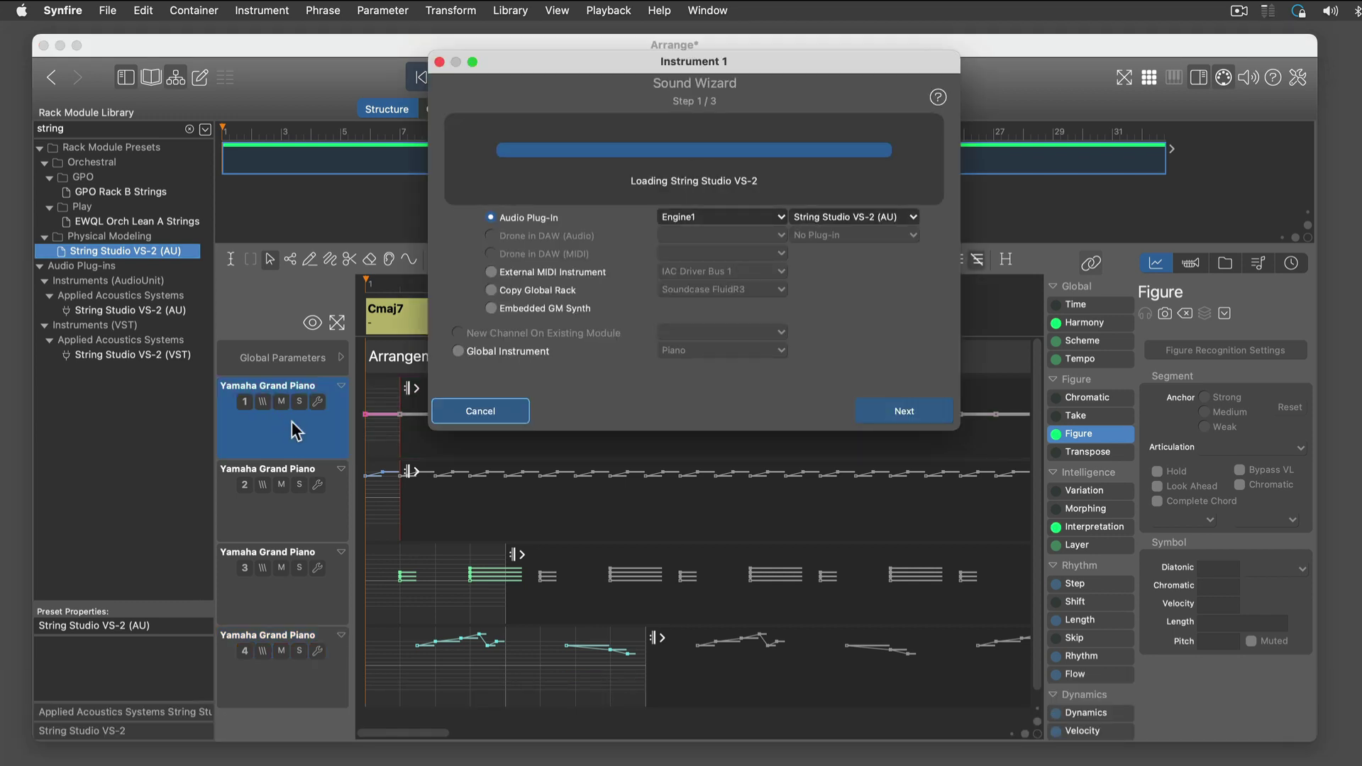
click(902, 418)
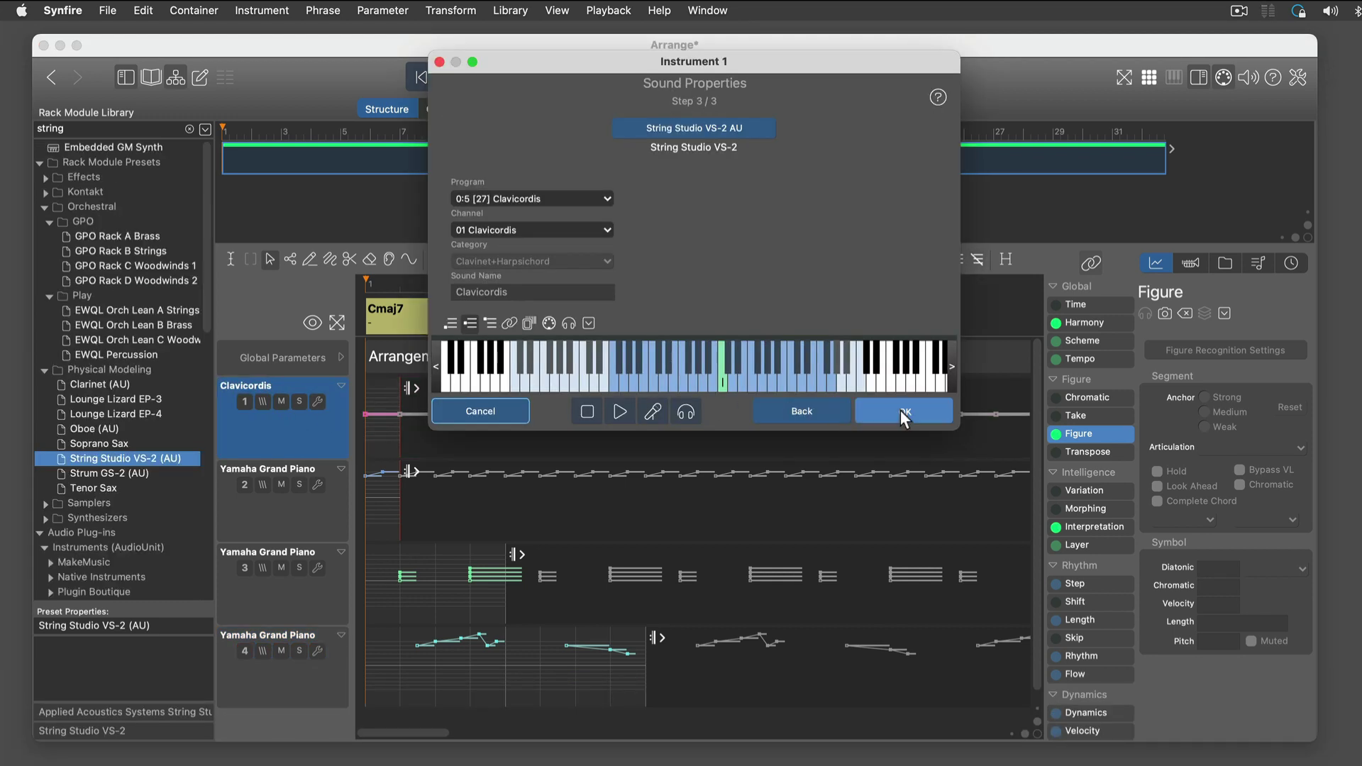
Step: Search the first instrument's device sounds for "slap" and change its sound to Slap Bass 2
click(319, 403)
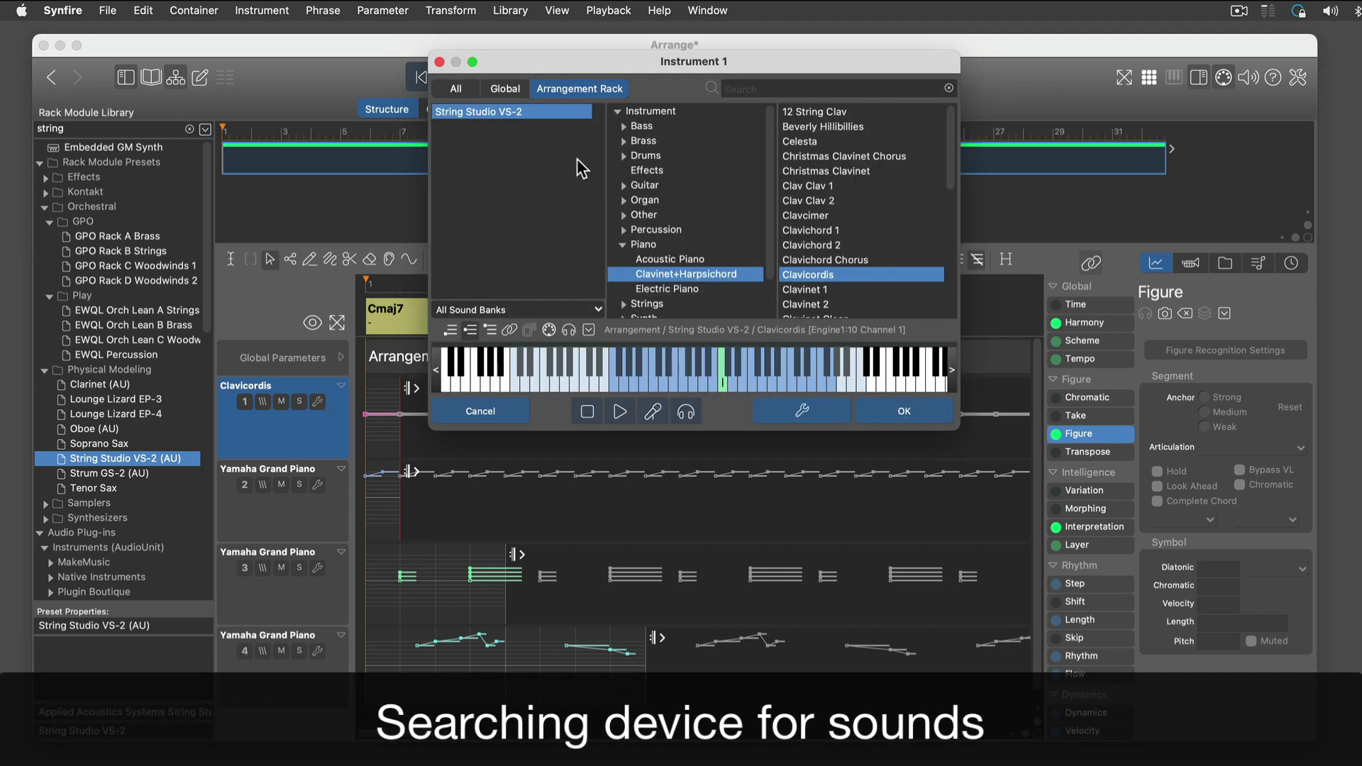
click(806, 90)
text(slap)
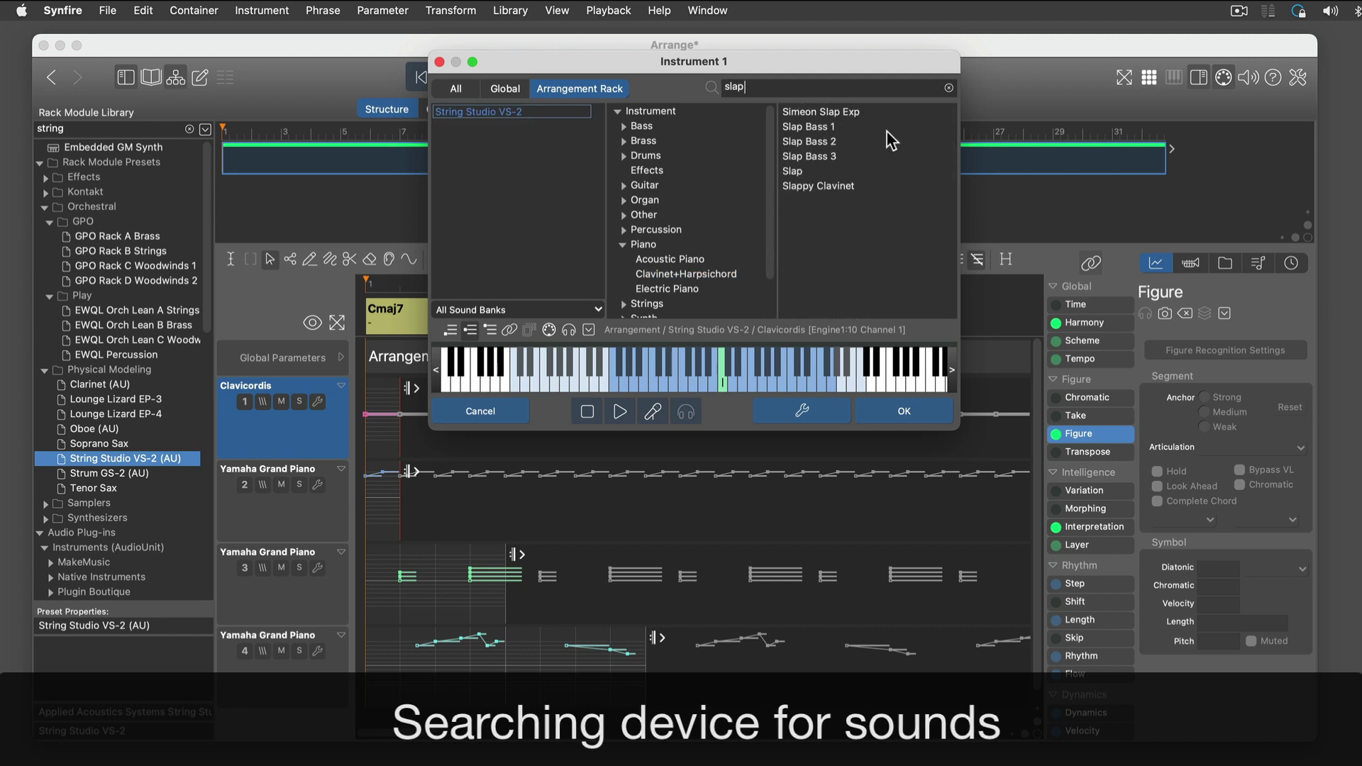
click(862, 142)
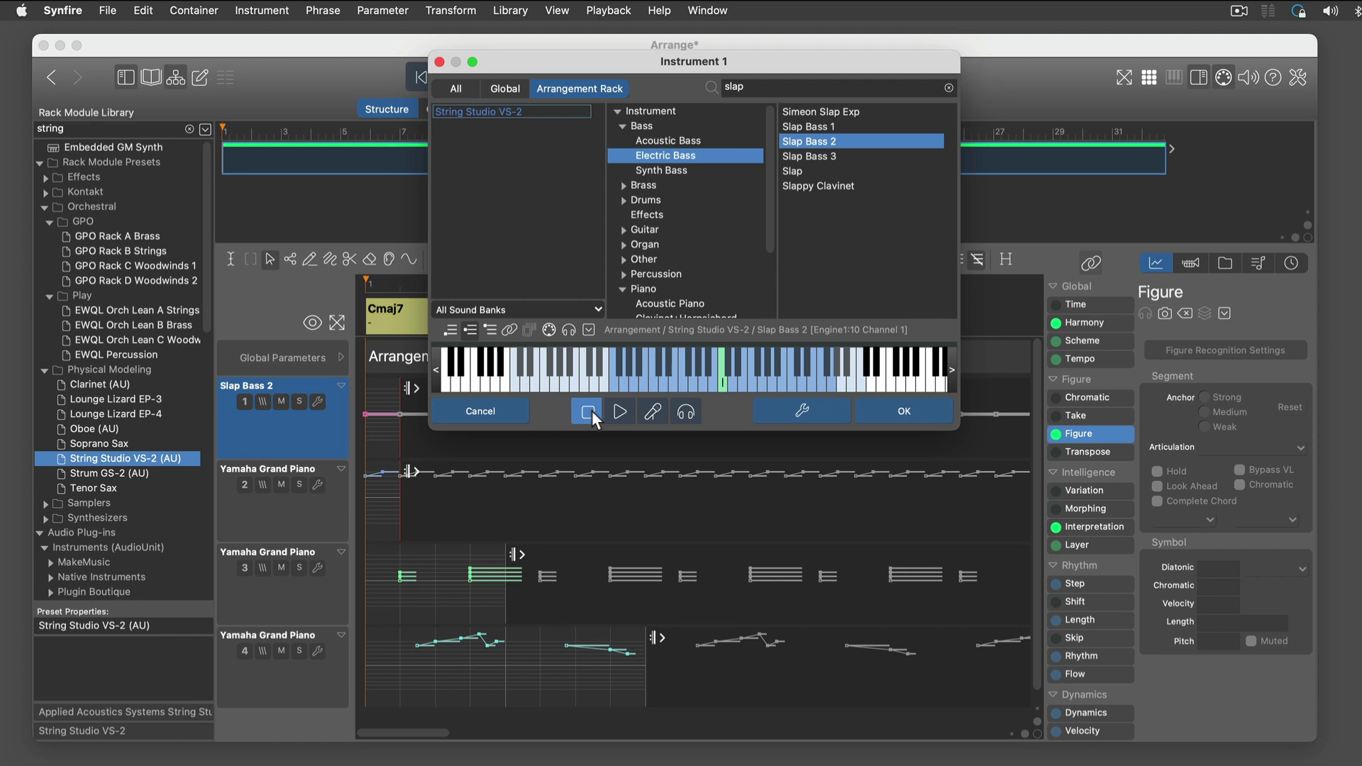
click(904, 412)
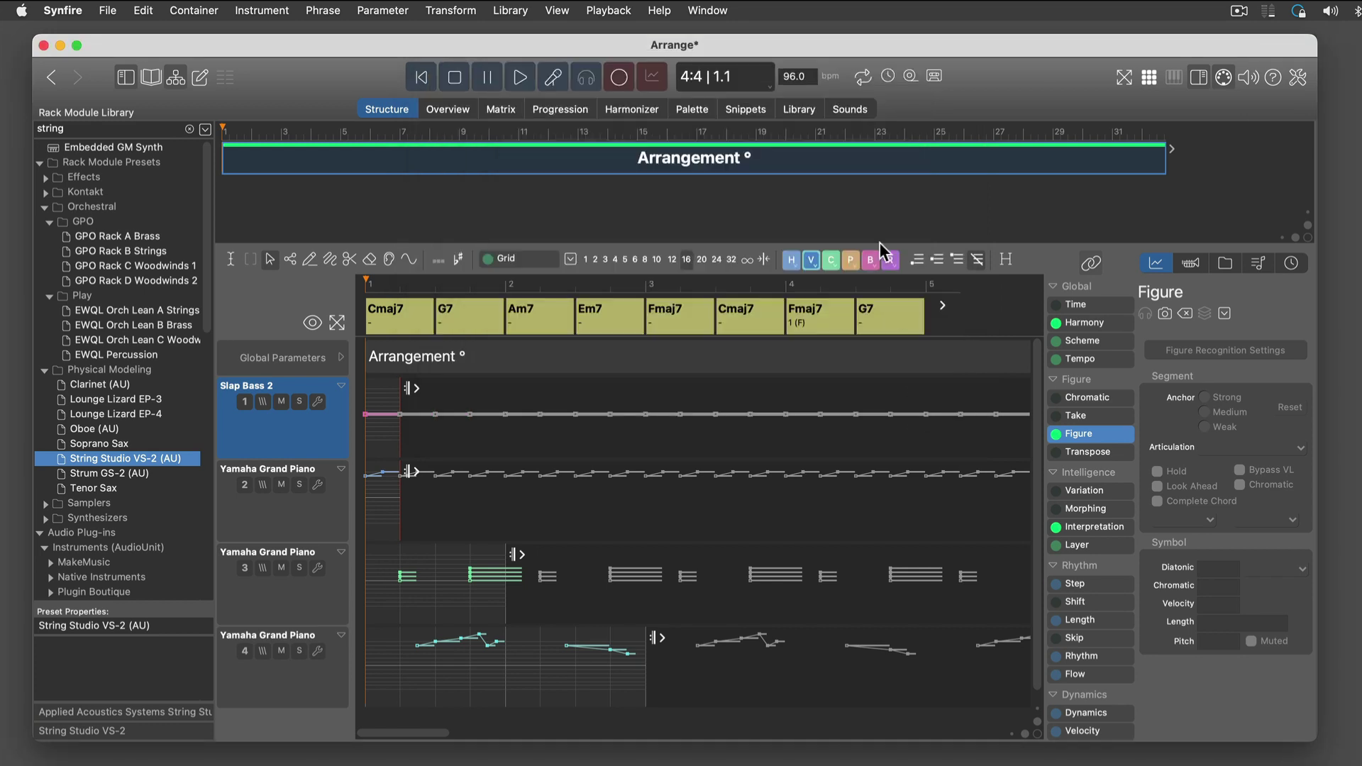
Step: Search the rack module library for "pianos" and assign Kontakt NI Pianos to the second instrument, using channel 02 NI Noire Felt
click(317, 525)
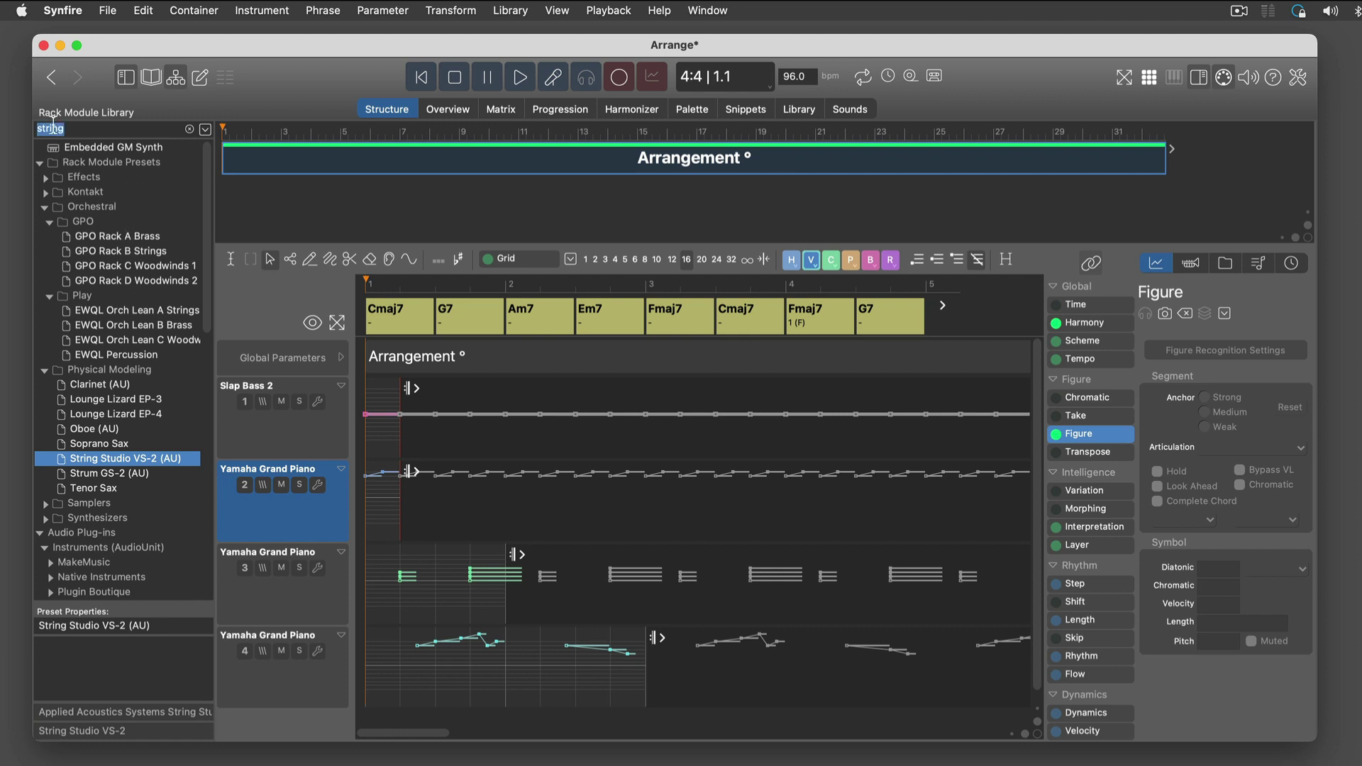
text(pianos)
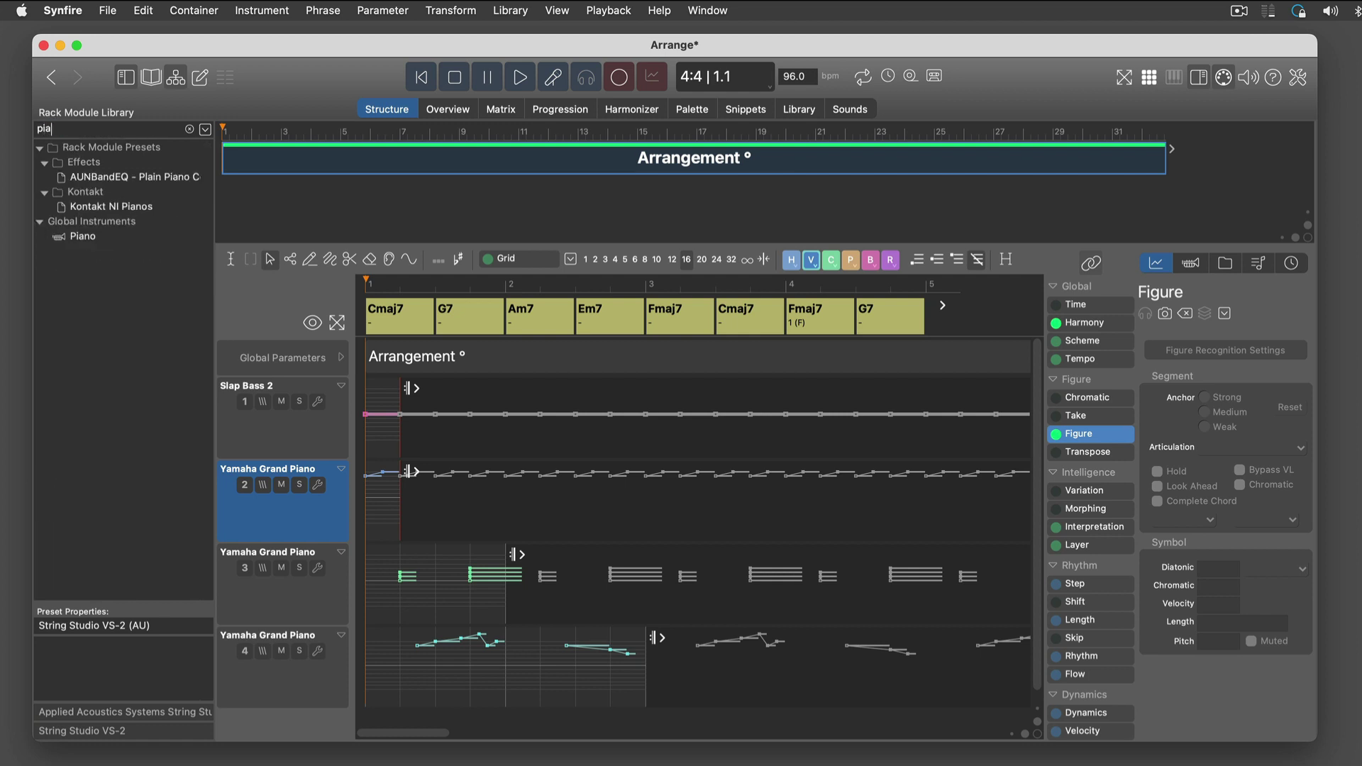
click(96, 178)
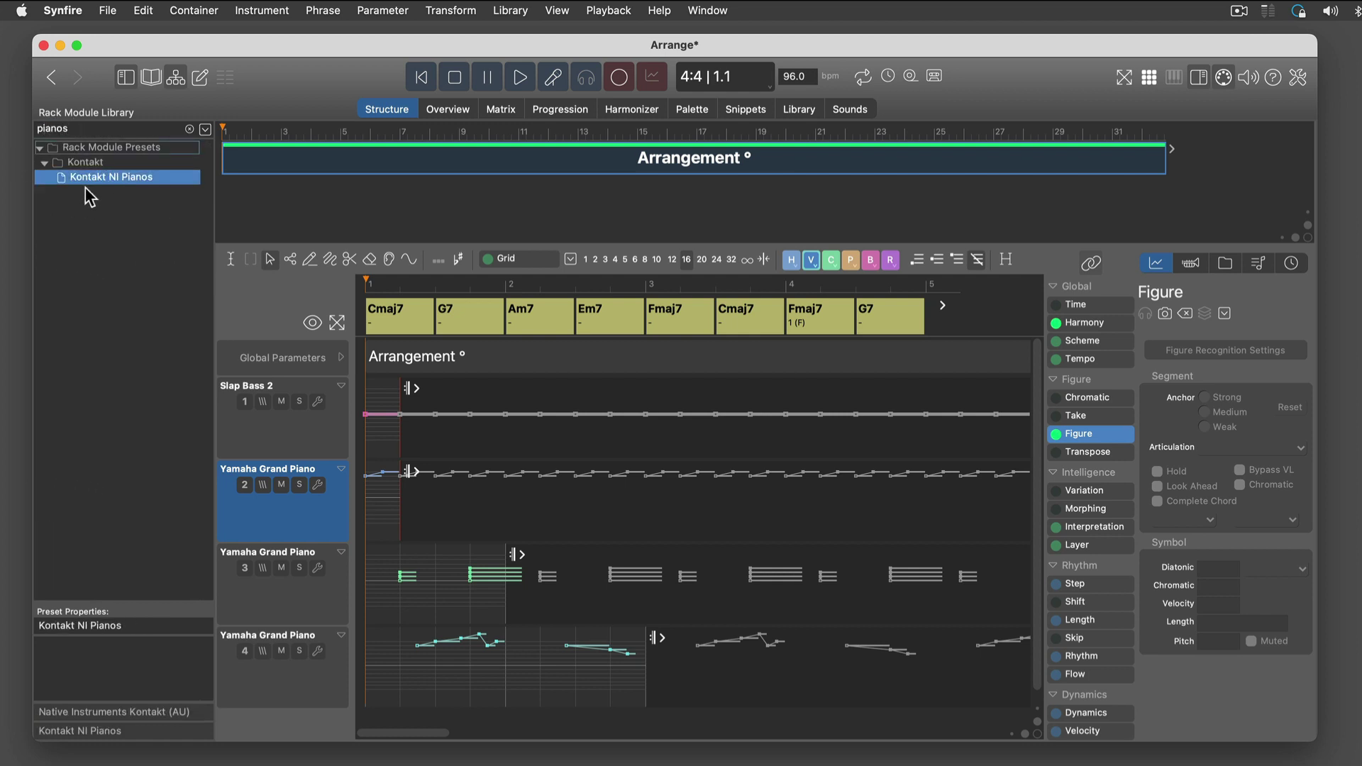
drag(71, 185, 302, 502)
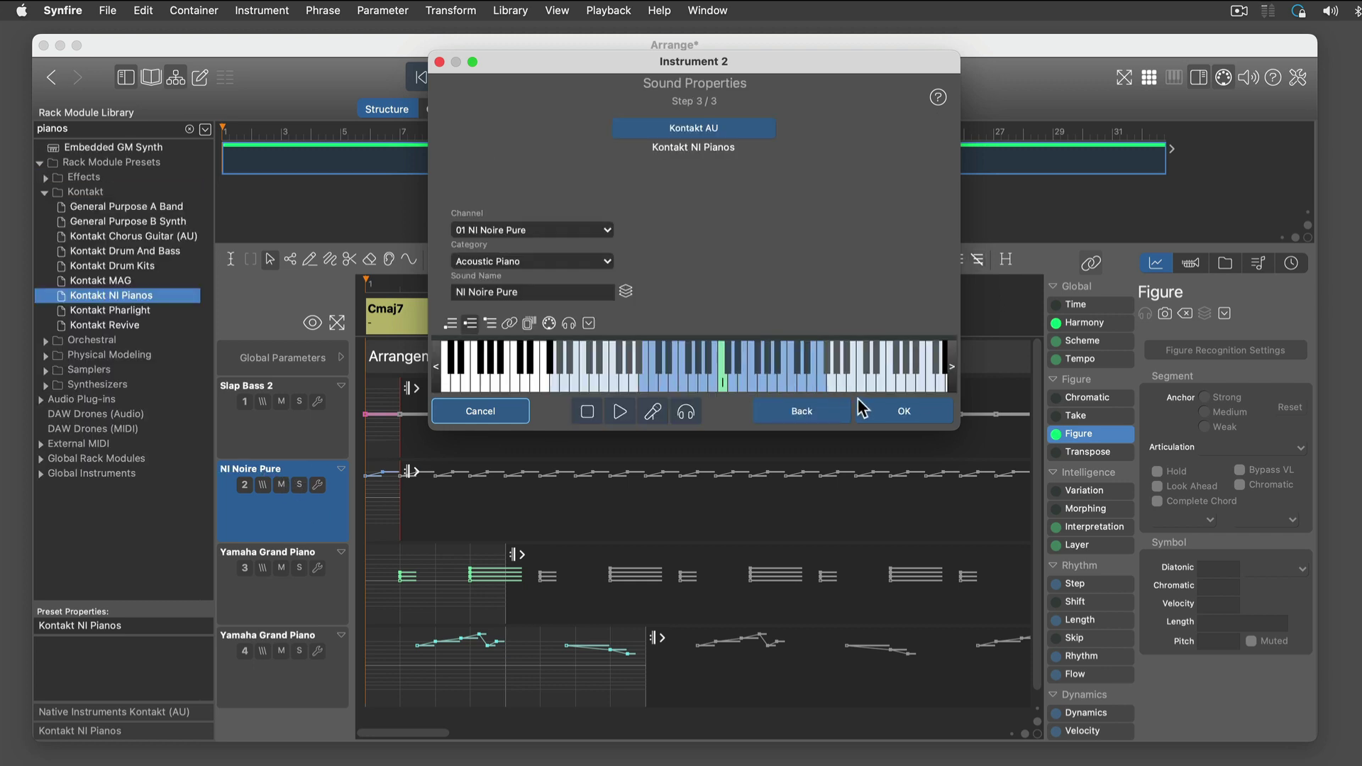
click(586, 231)
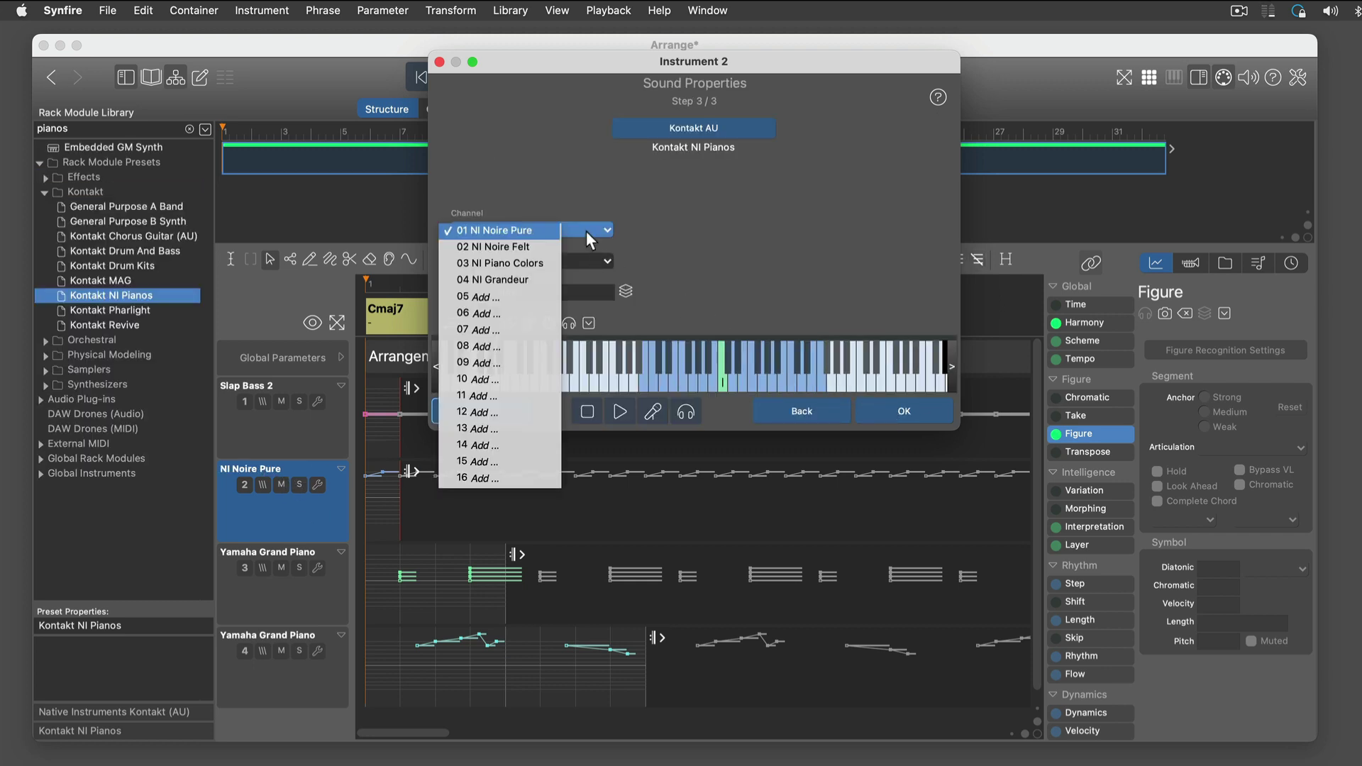
click(551, 247)
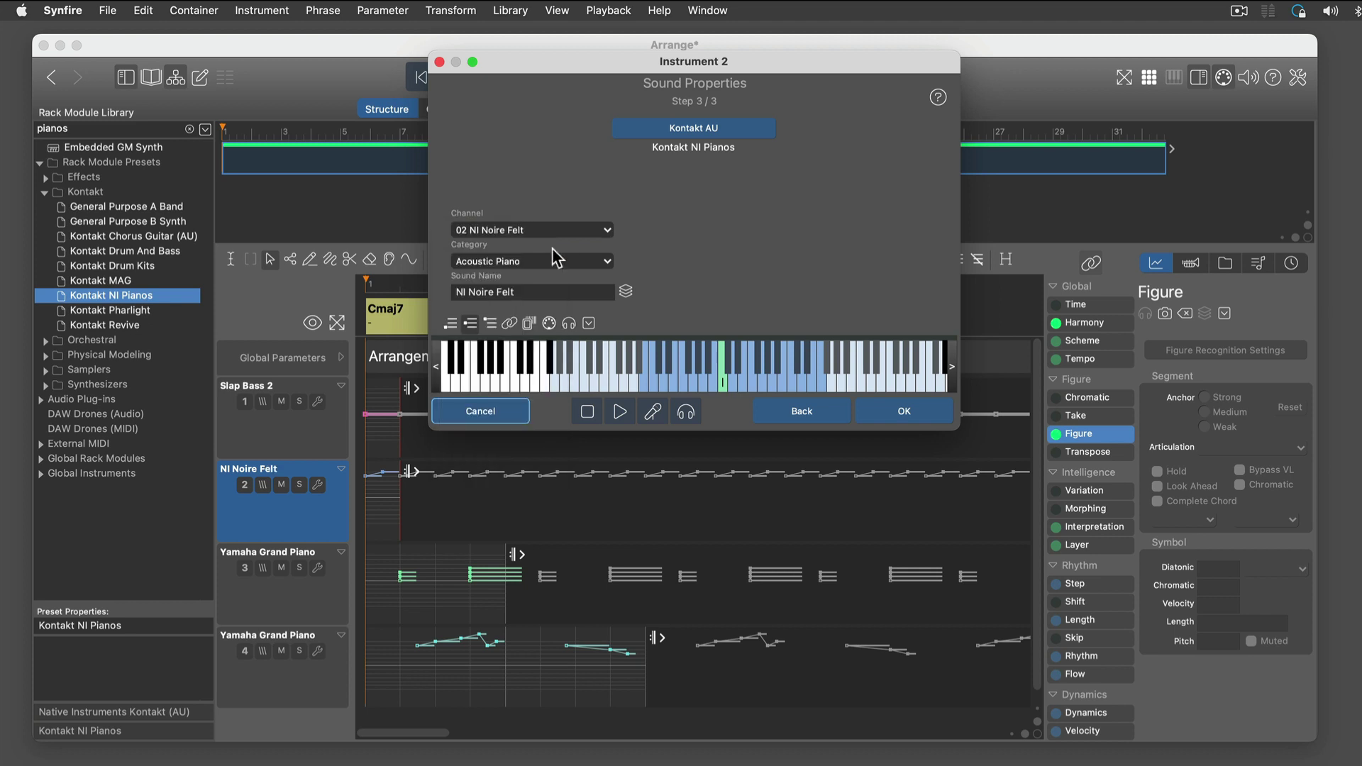
click(905, 411)
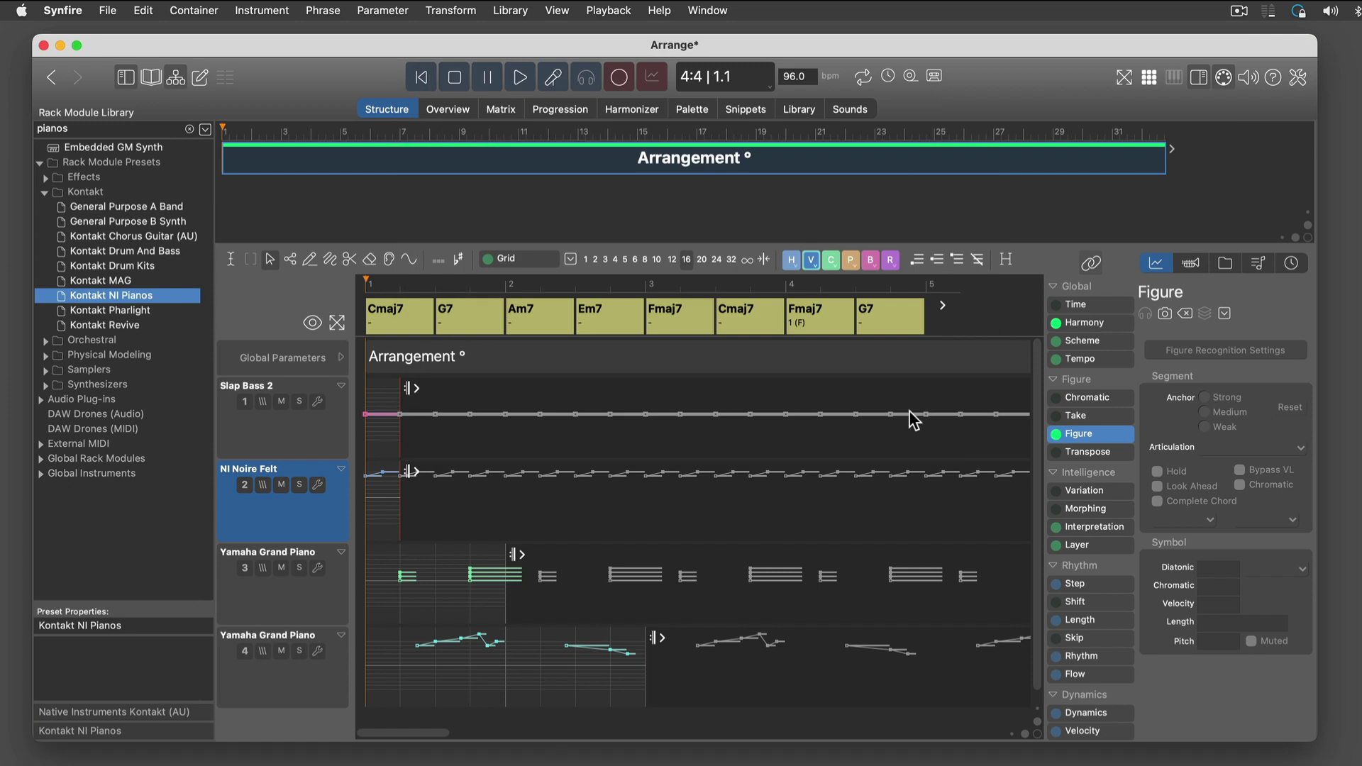
Step: Search the rack module library for "sprike" and assign the Sprike (AU) preset to the third instrument, keeping the Trance Bass sound
click(332, 586)
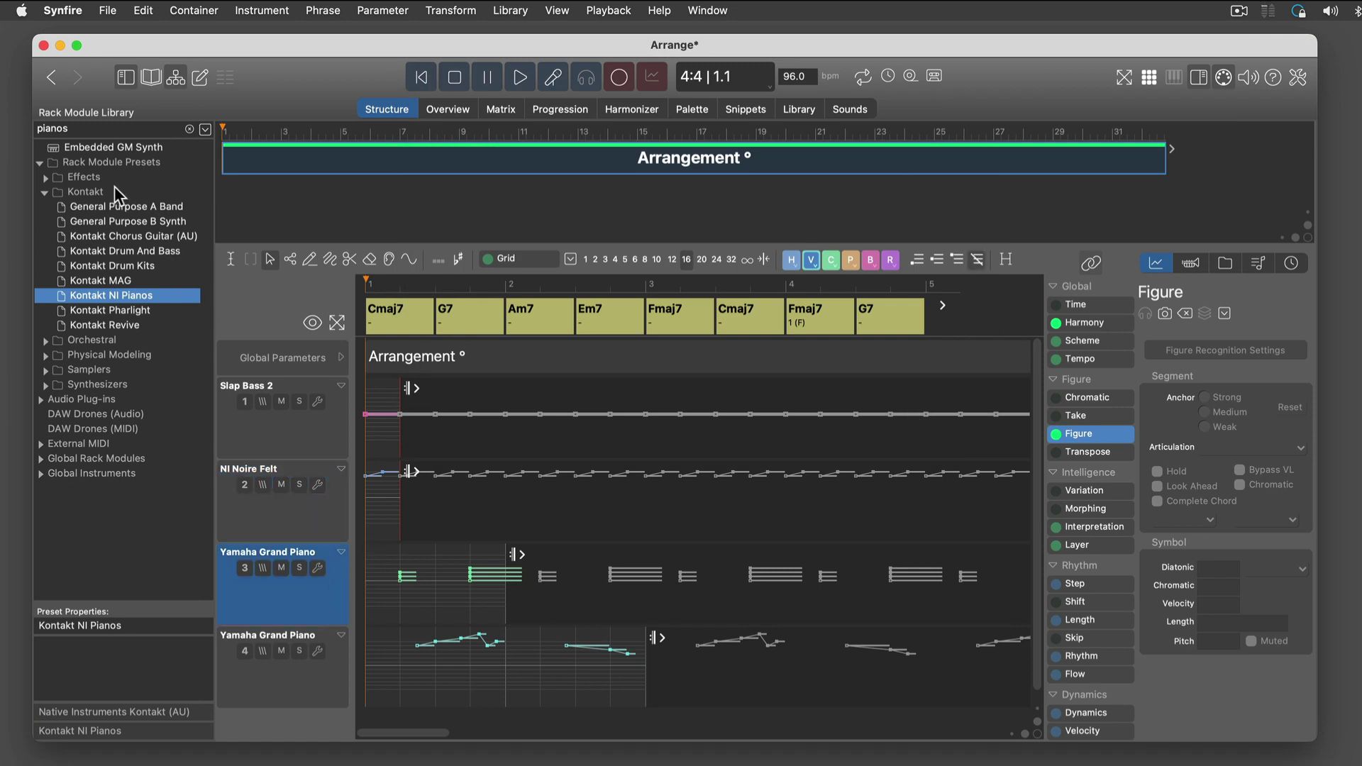
double_click(56, 122)
text(sprik)
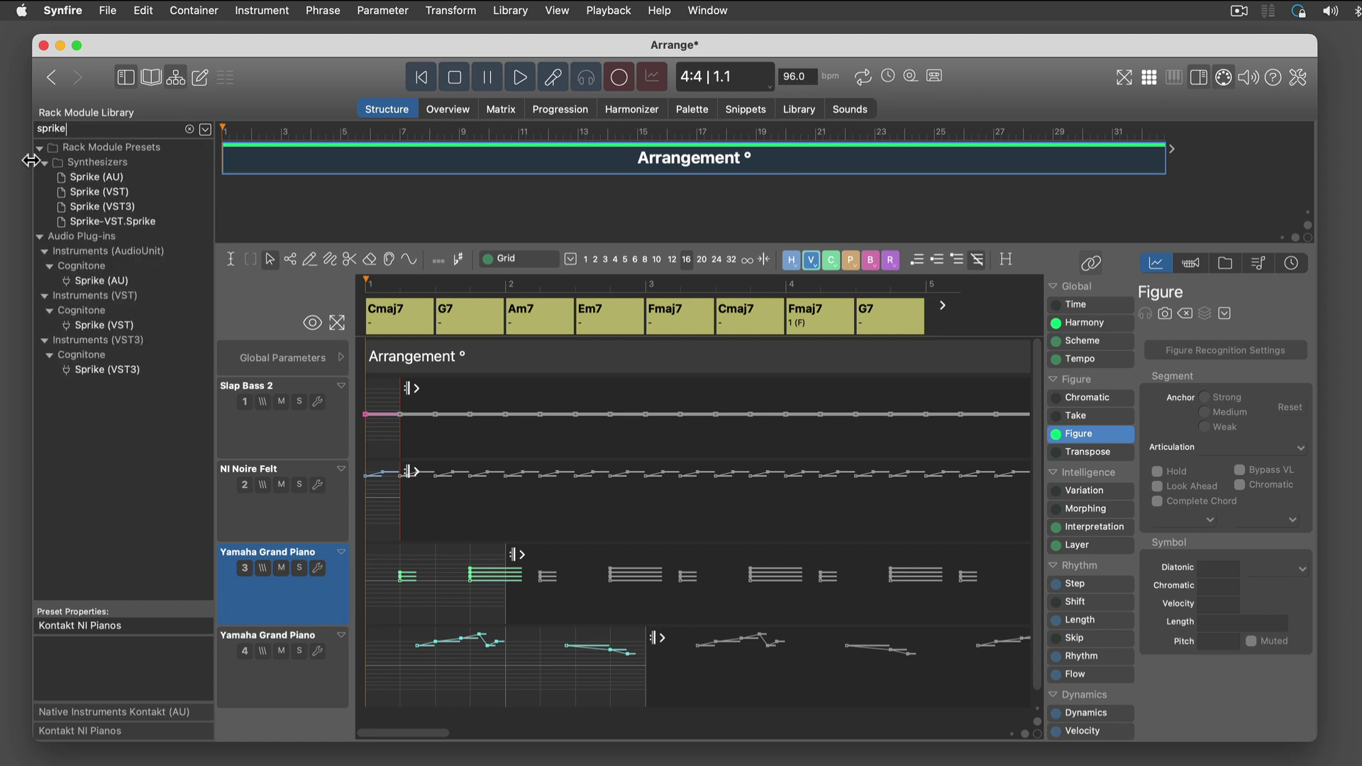
text(e)
click(65, 177)
drag(65, 182, 286, 580)
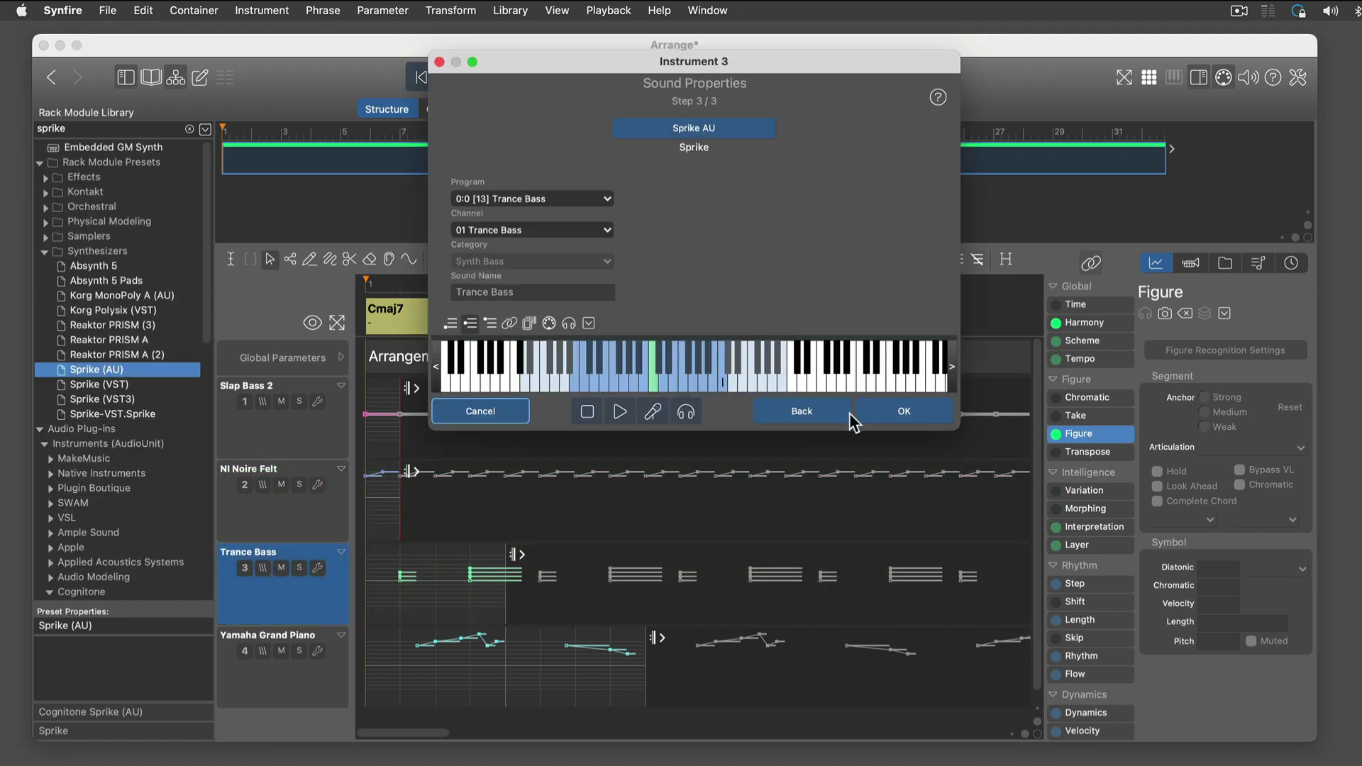
click(895, 411)
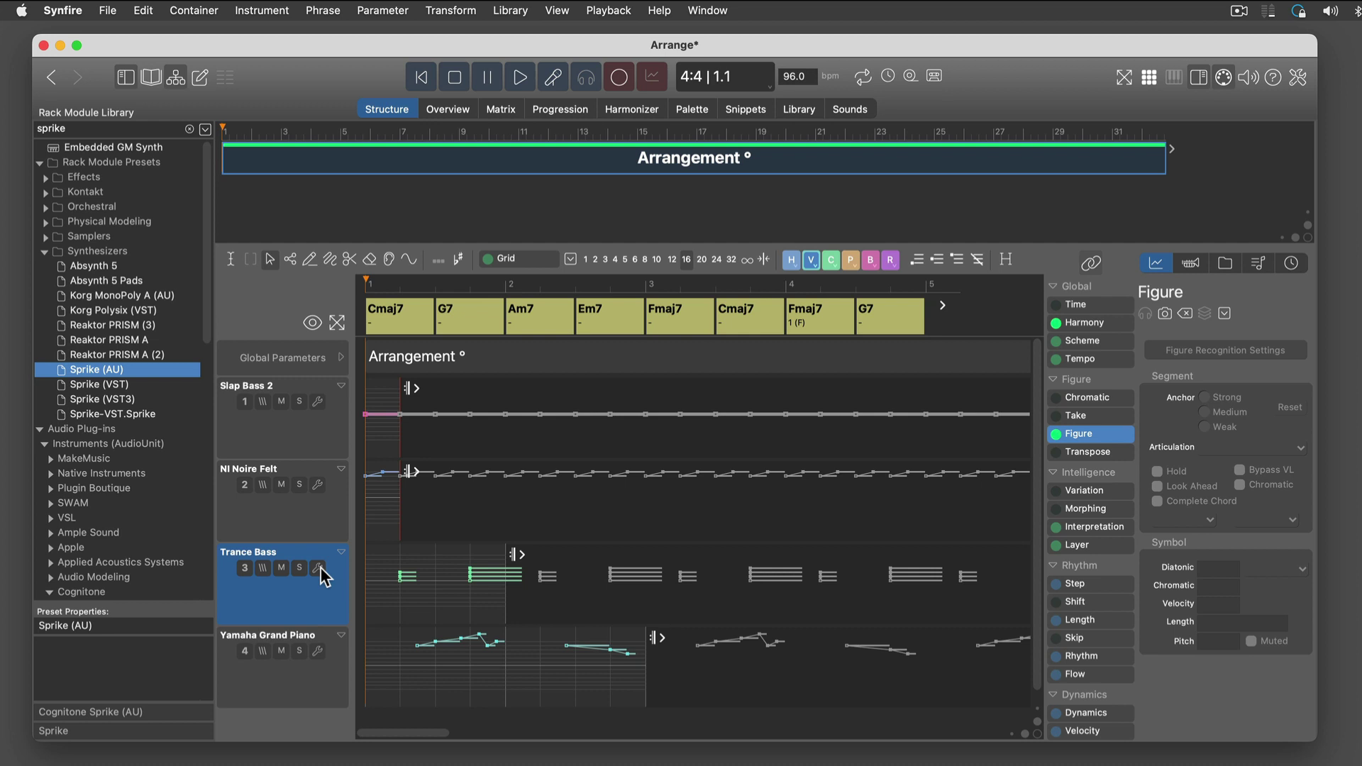
Step: Search the third instrument's sounds for "soft", change its sound to Soft Rhodes and audition it
click(318, 569)
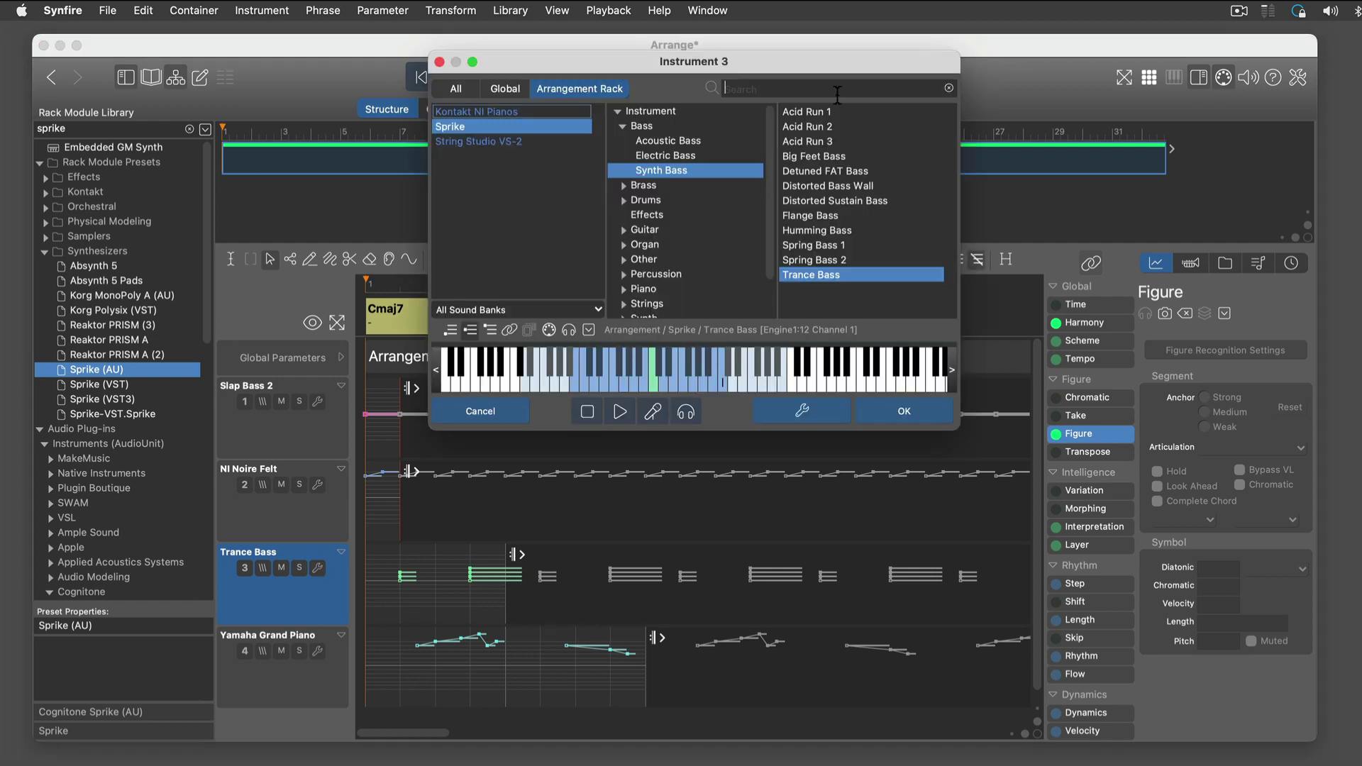
text(soft)
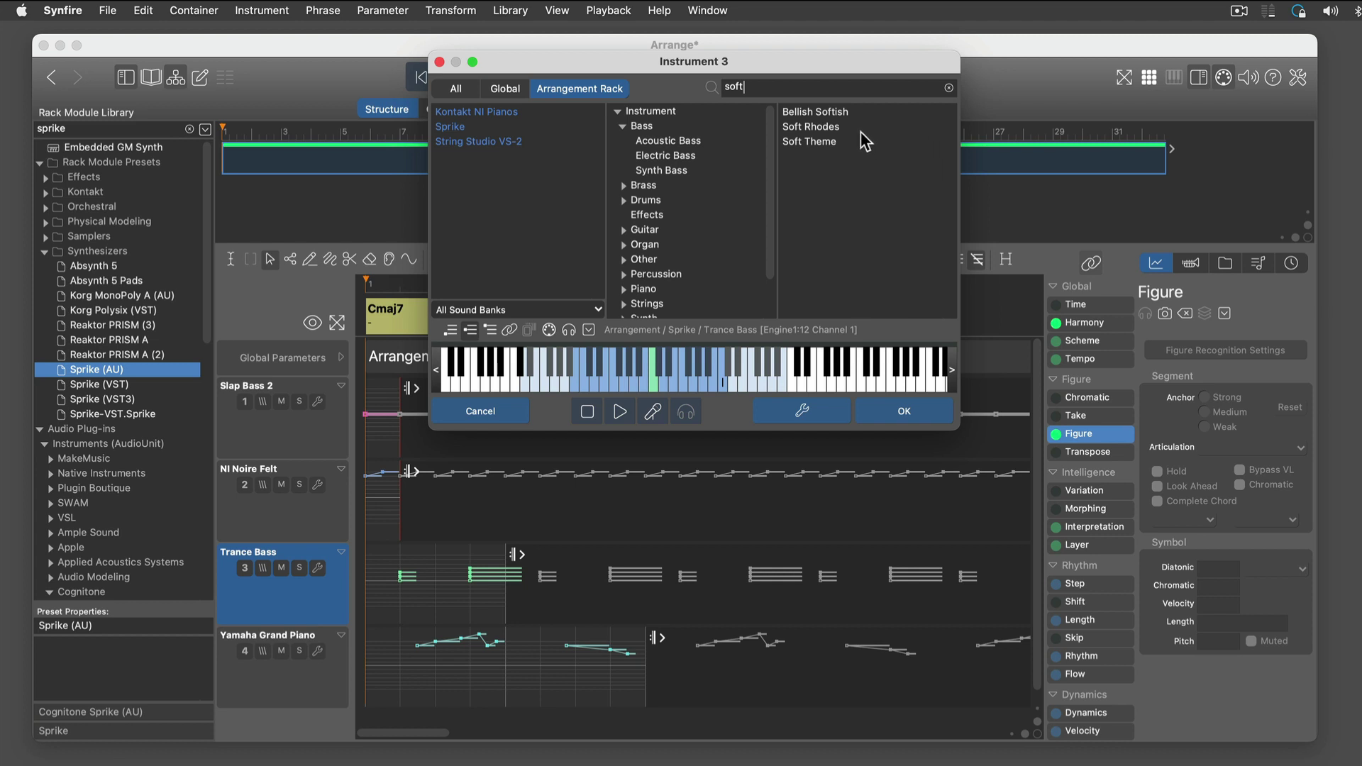
click(861, 128)
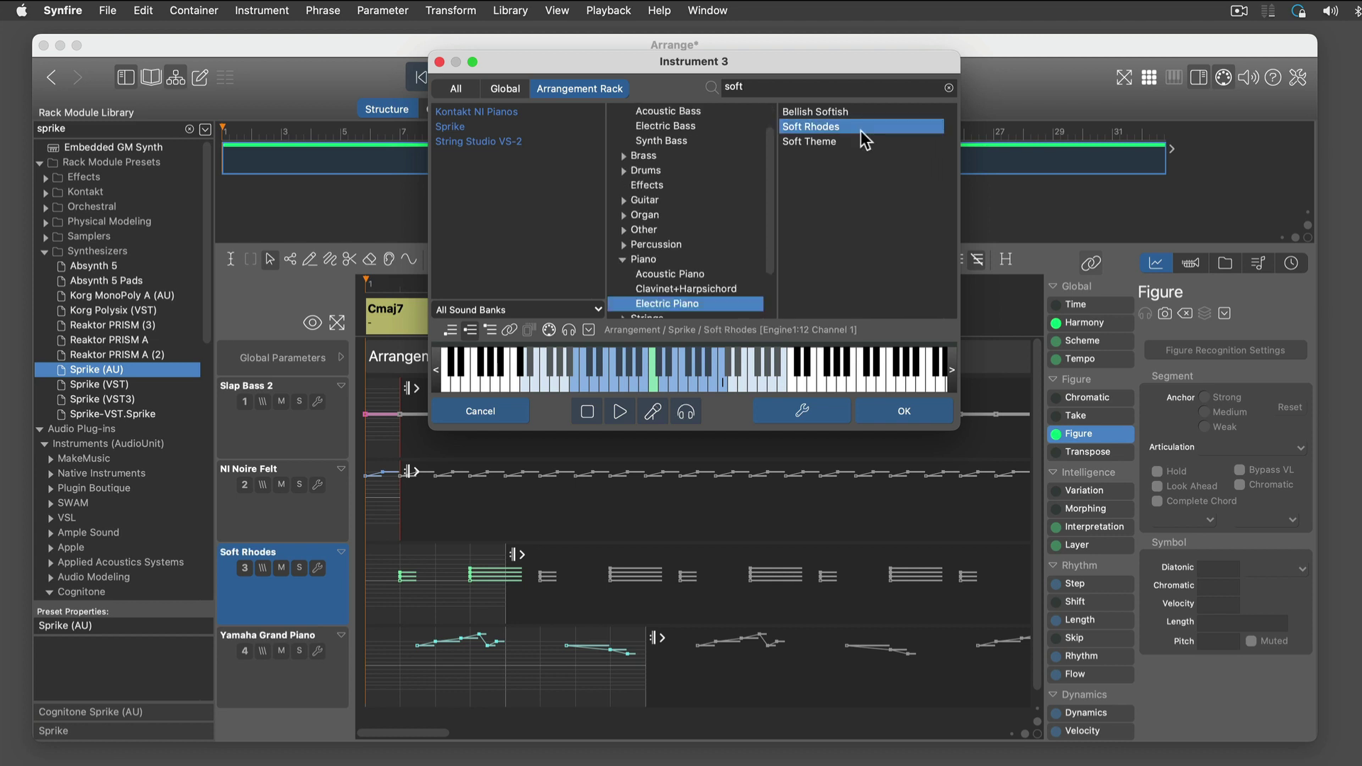
click(690, 419)
click(588, 413)
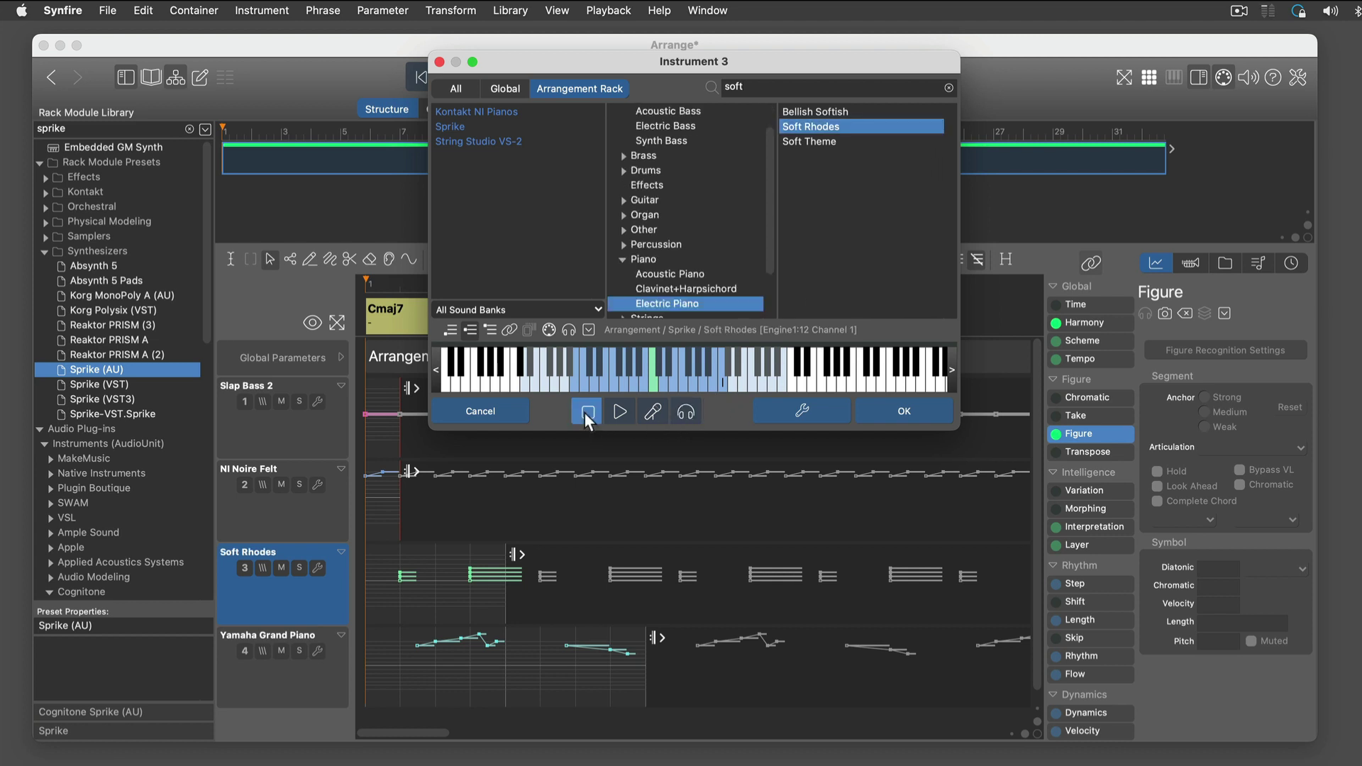
click(906, 417)
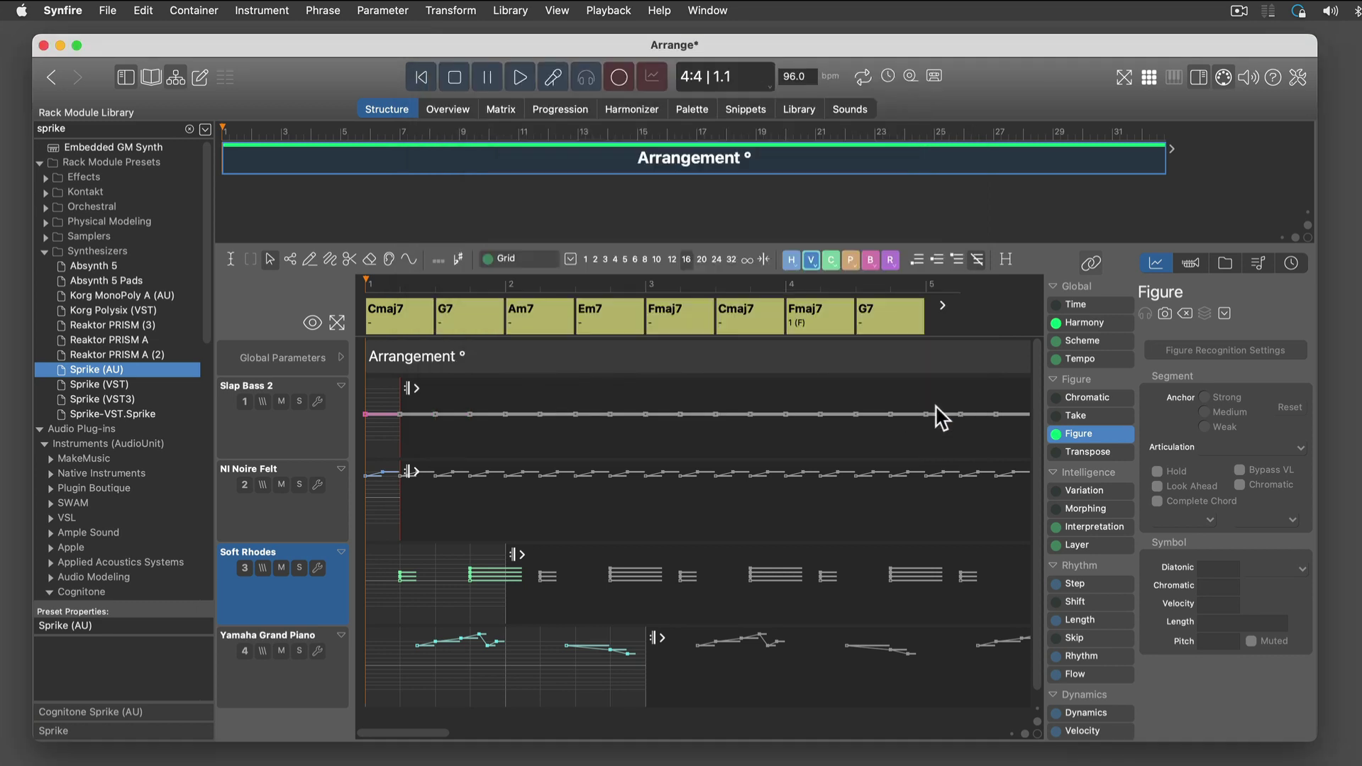
Step: Assign the Sprike (AU) preset to the fourth instrument, accepting the Trance Bass sound
click(323, 694)
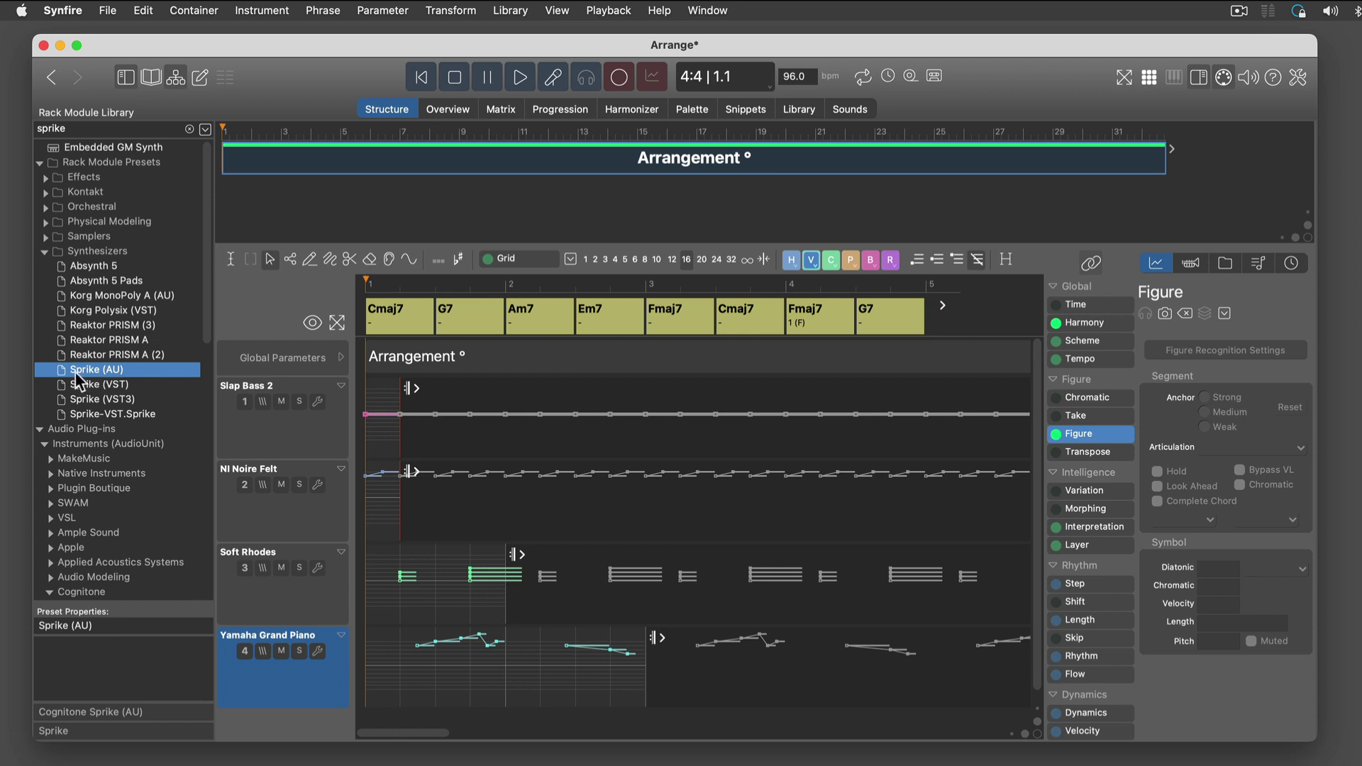
drag(62, 369, 320, 688)
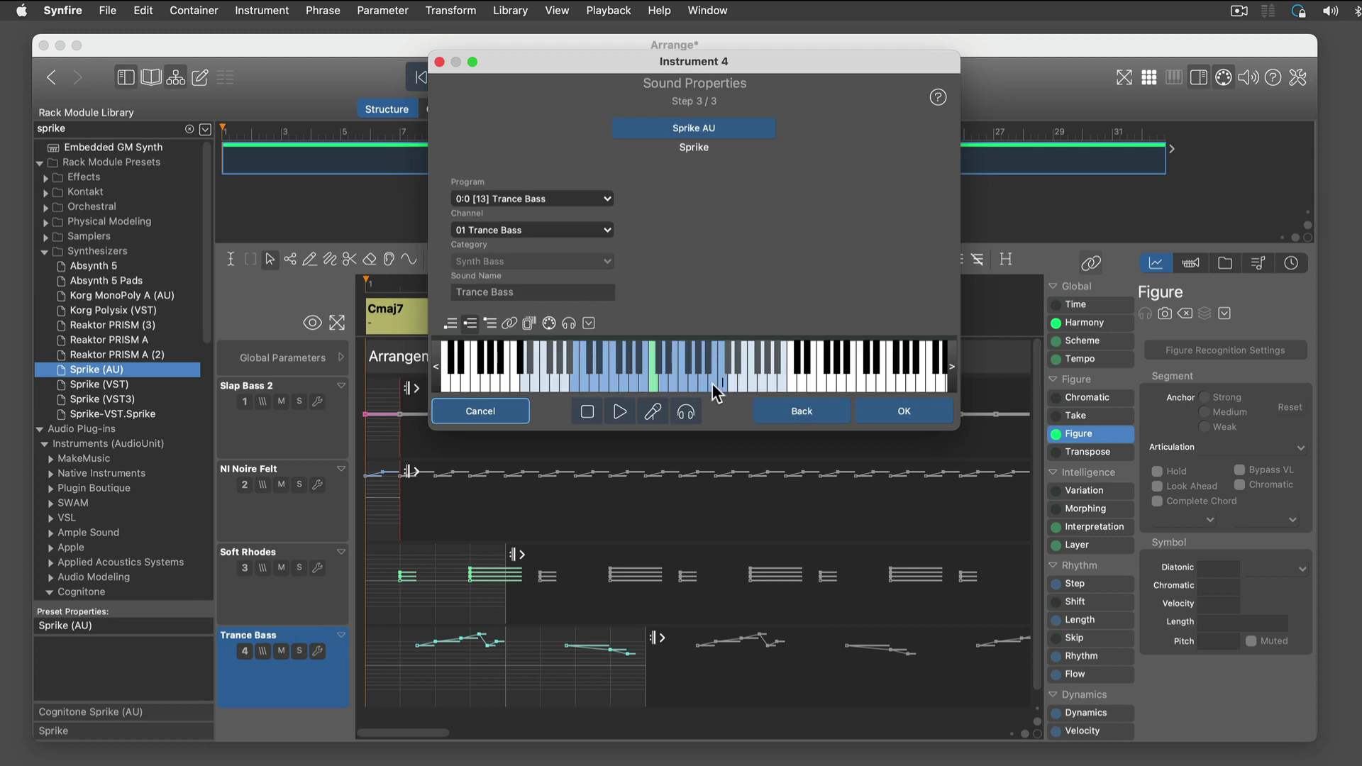
click(917, 414)
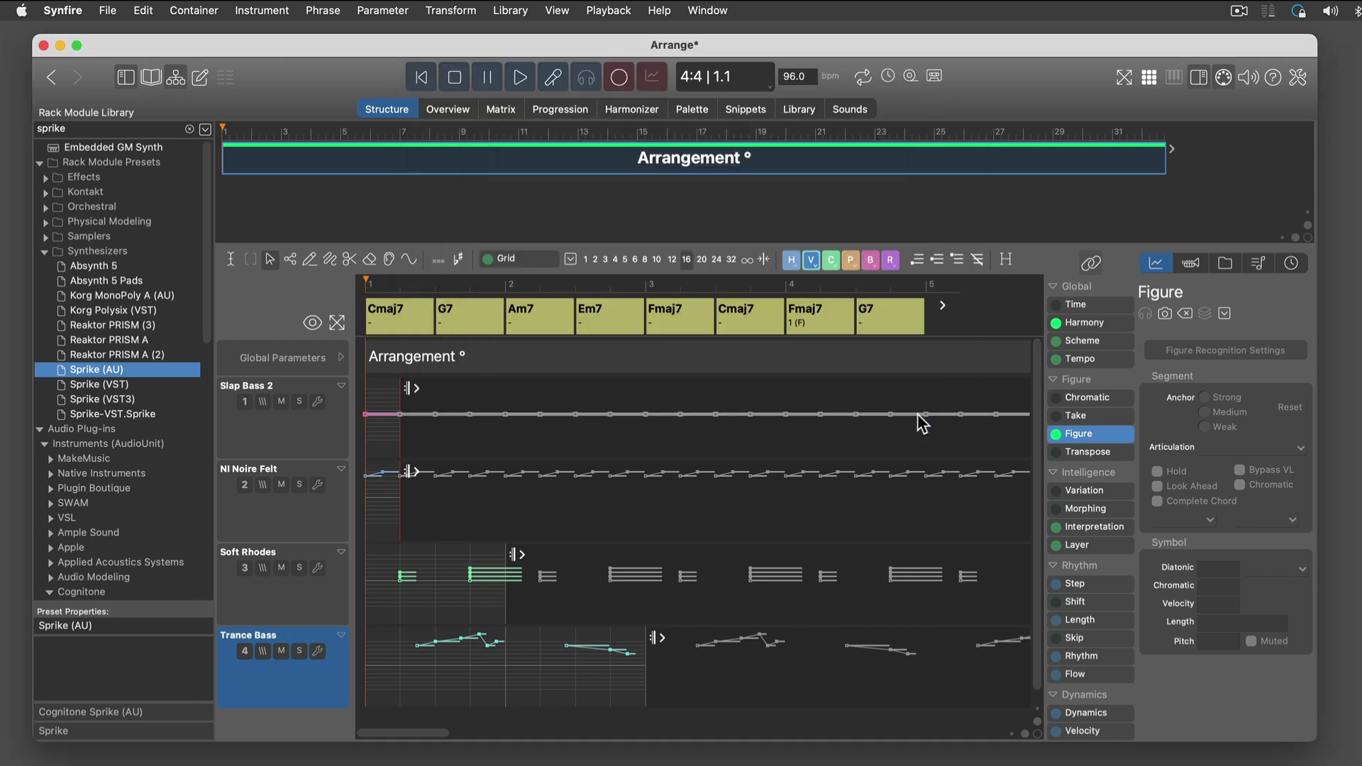
Step: Change the fourth instrument's sound to Acid Run 3 and play back the arrangement
click(319, 652)
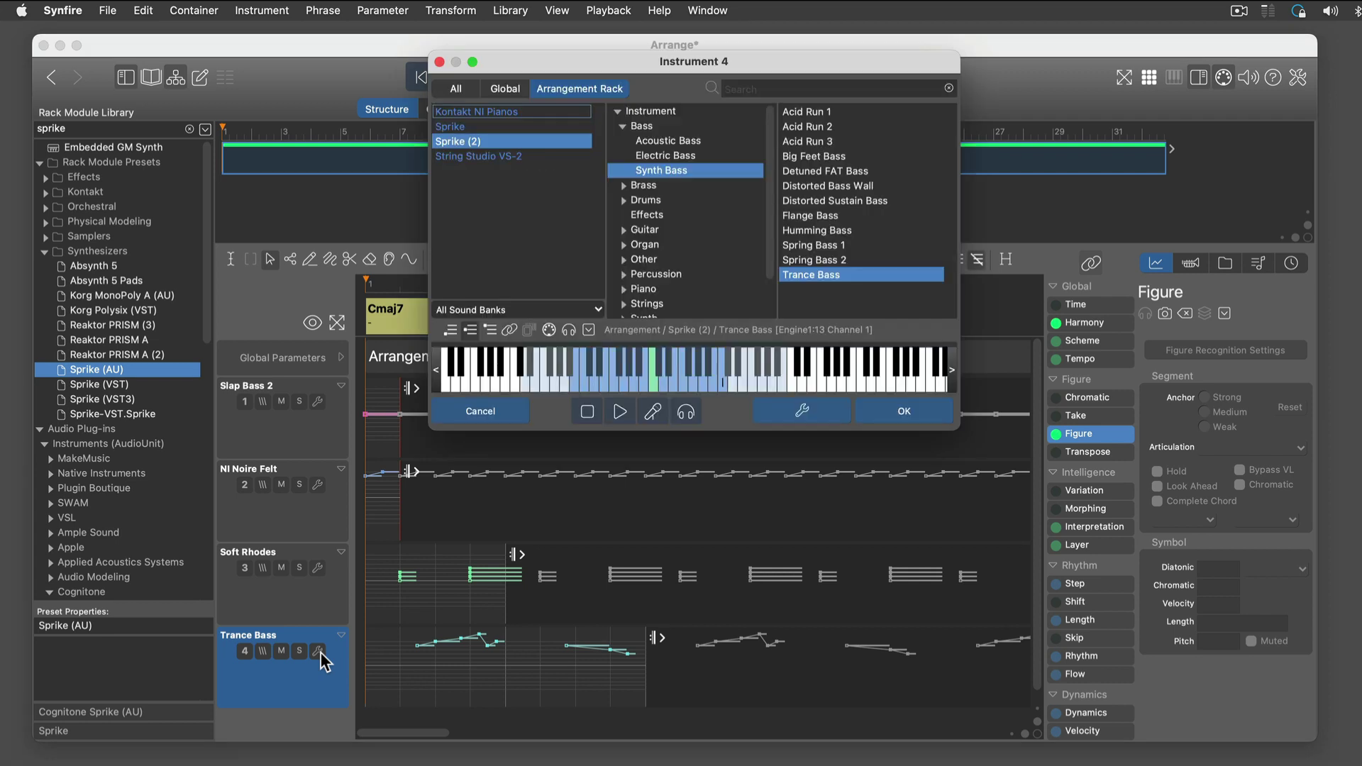
click(843, 143)
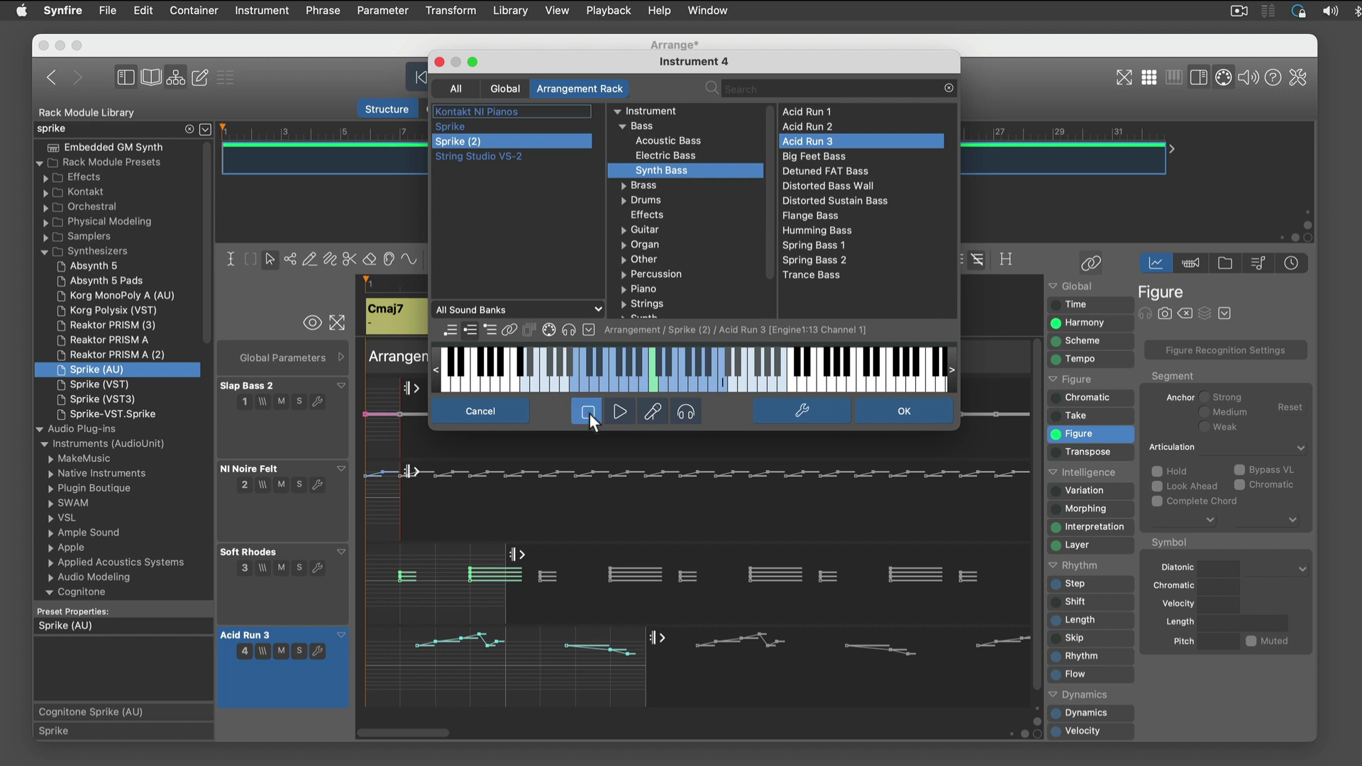
click(904, 413)
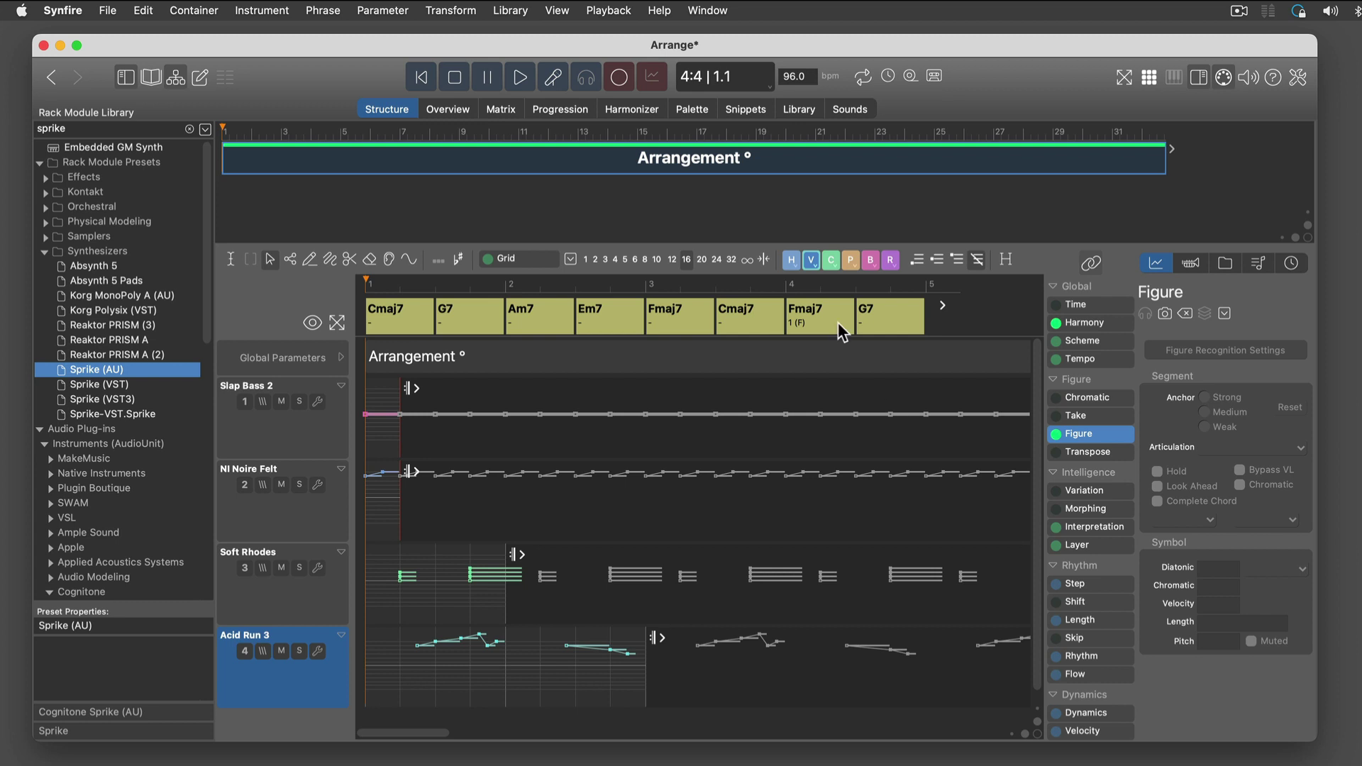
click(519, 79)
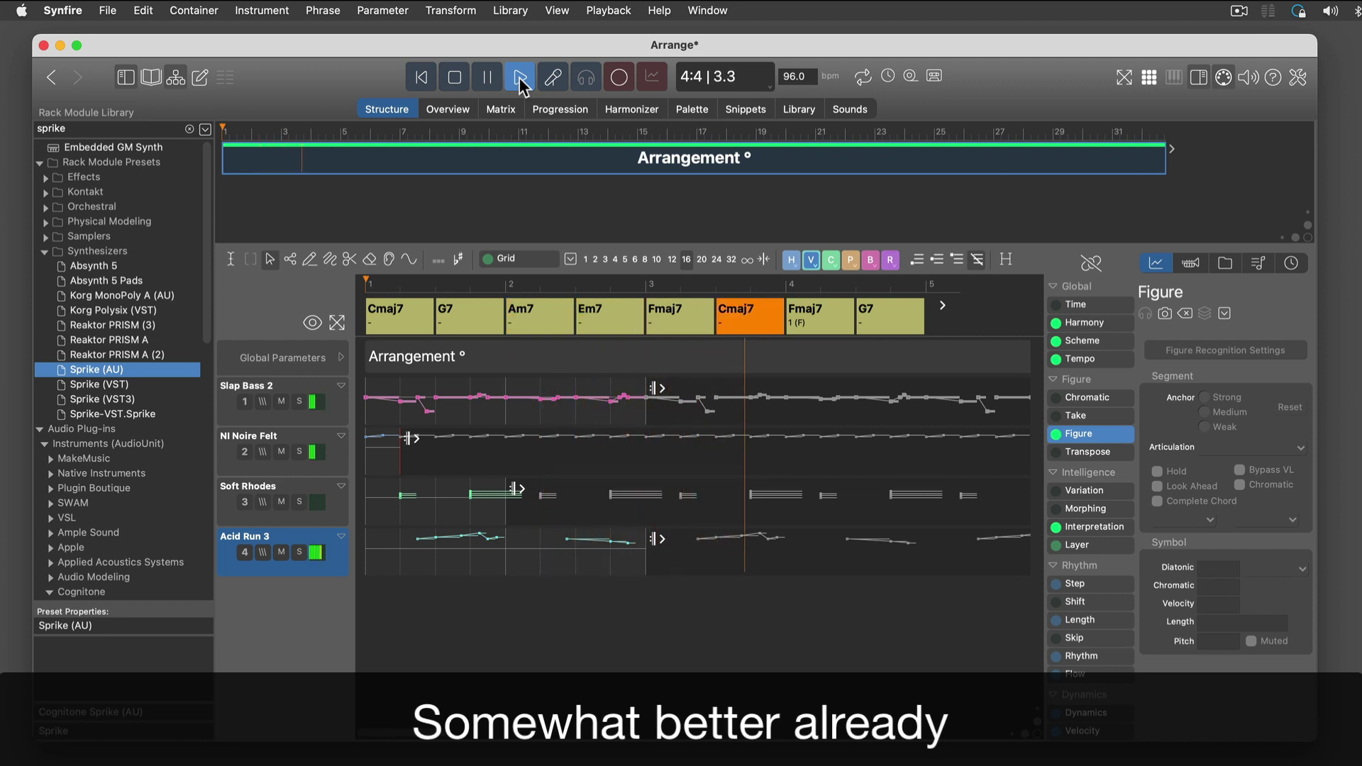
click(455, 78)
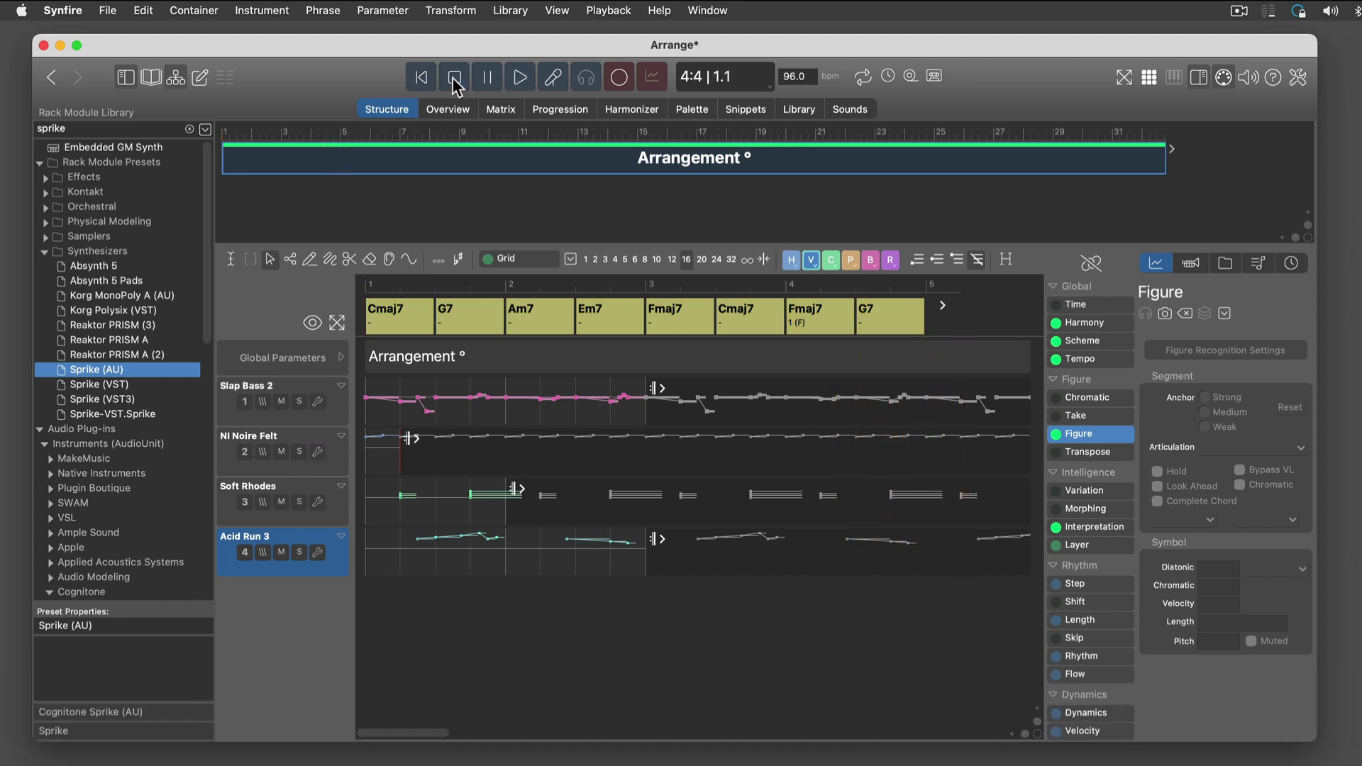
Step: Add the Trip Slip phrase Drums.003 from the Factory Drums library as a fifth instrument, using the suggested Soundcase FluidR3 plug-in with the TR-808 sound
click(151, 79)
click(122, 111)
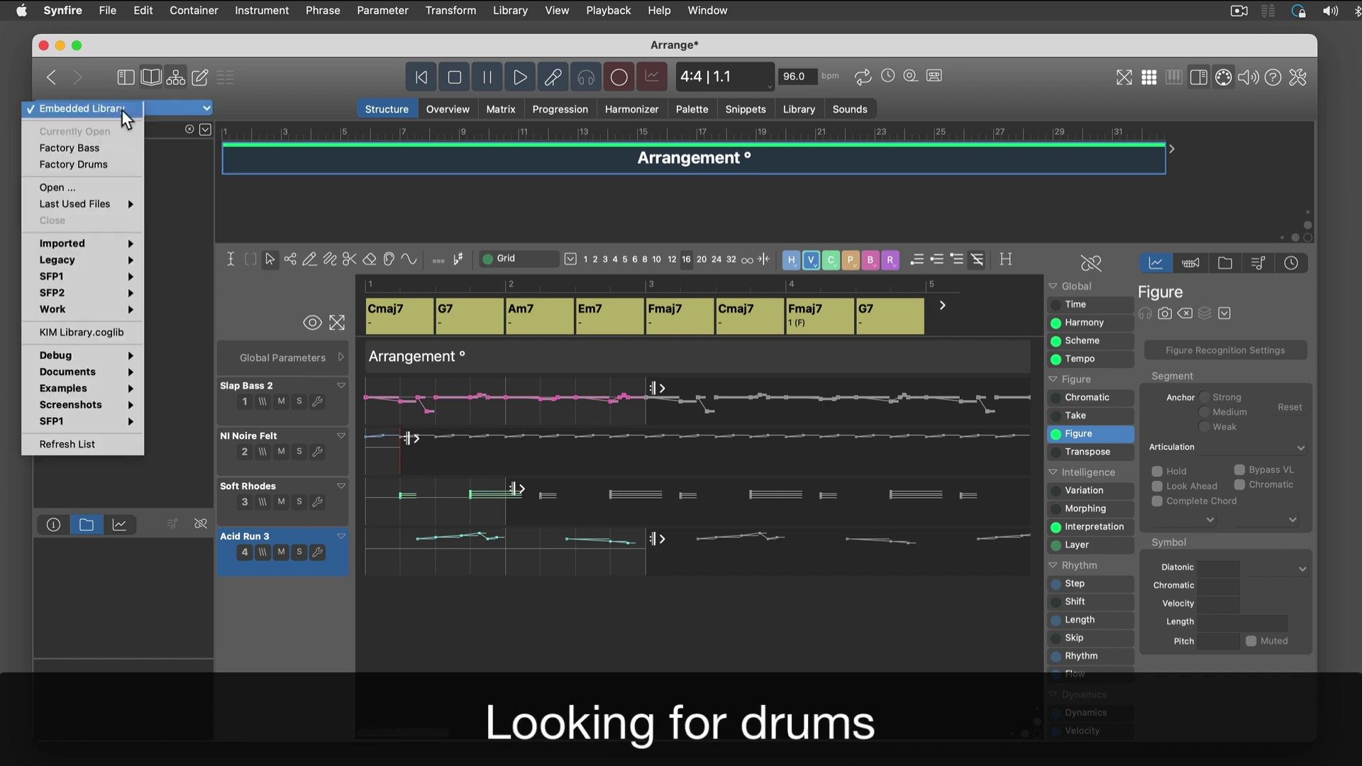
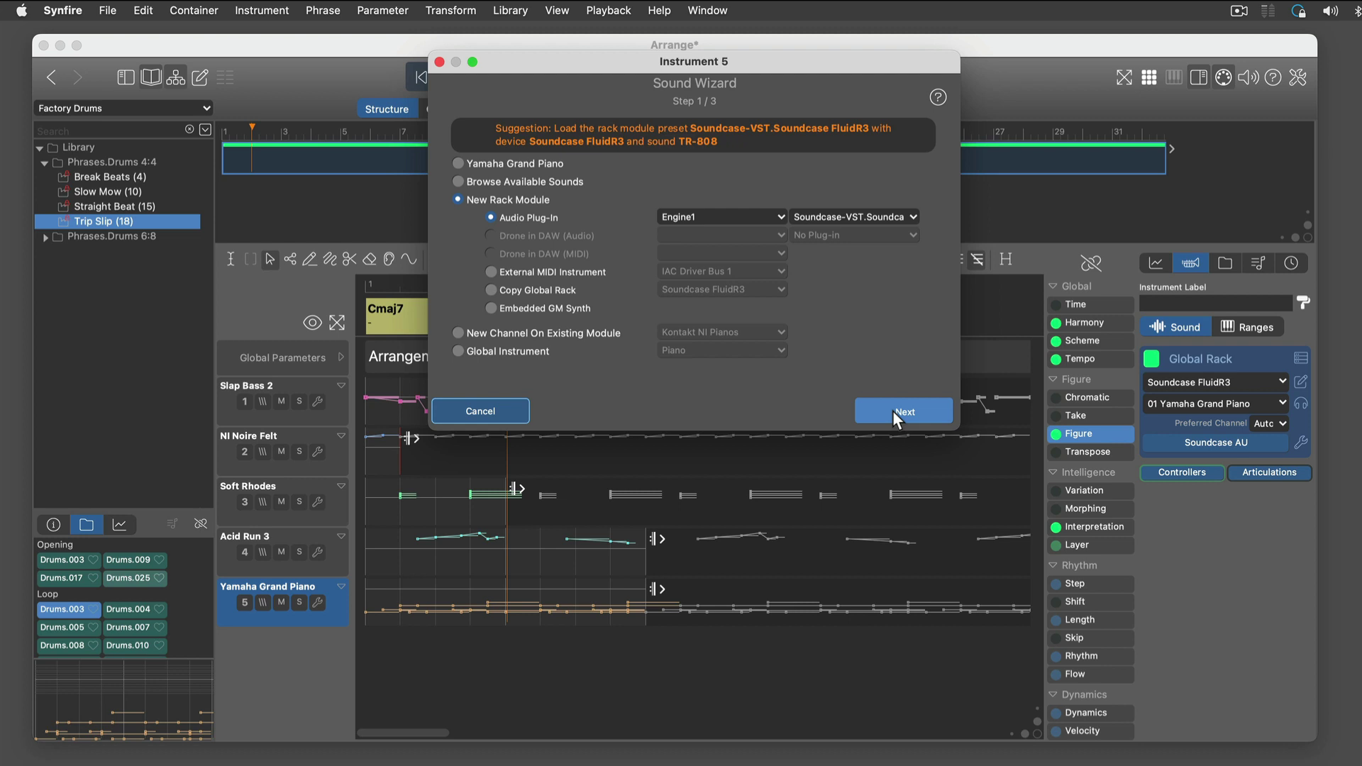
click(892, 413)
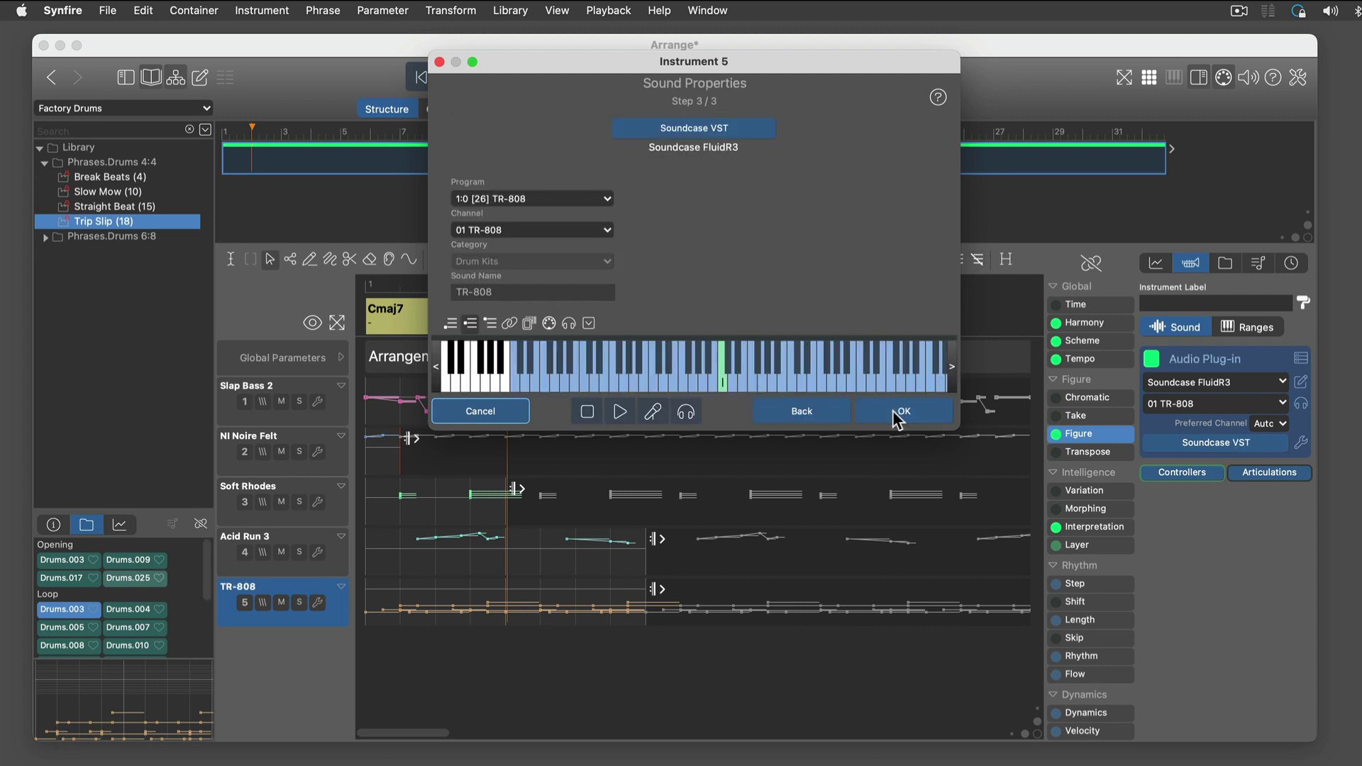
click(897, 419)
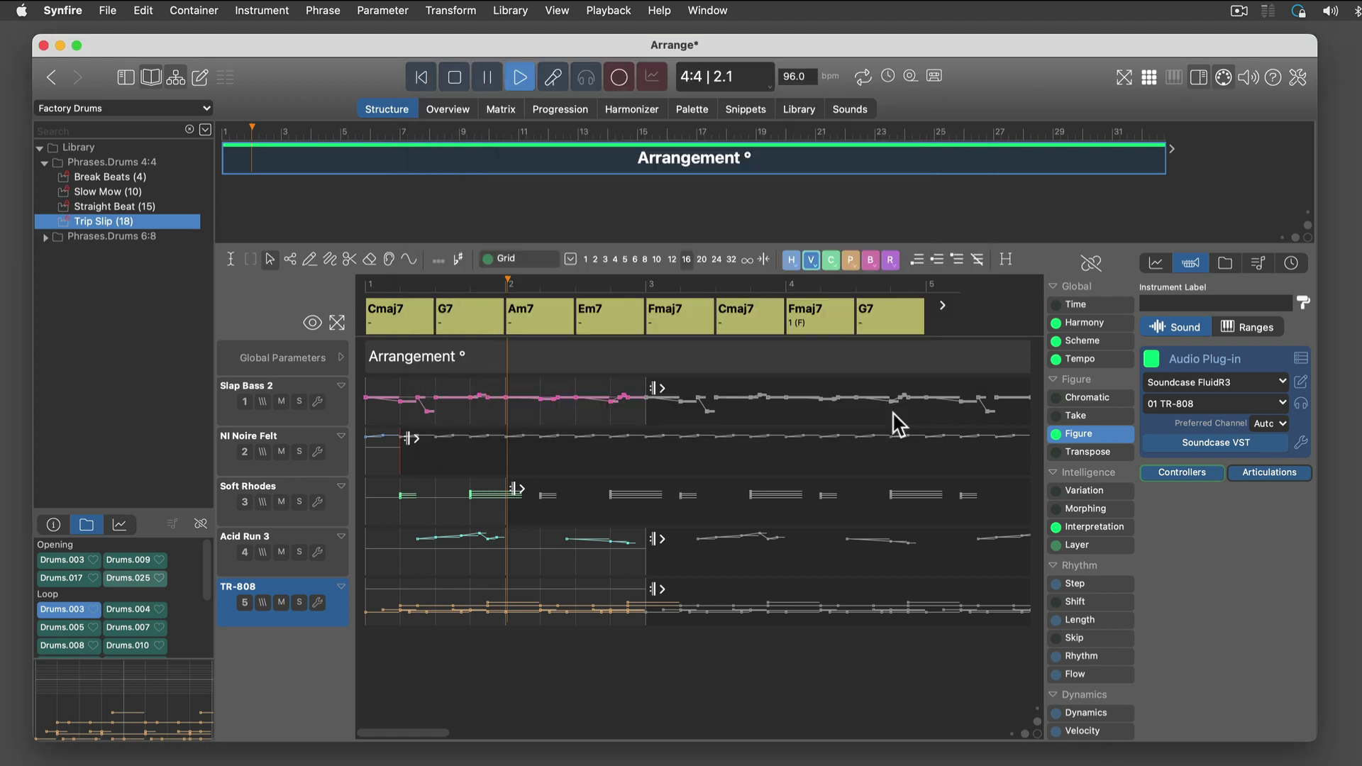
Step: Play the arrangement with drums from the beginning, stopping after a few measures
click(421, 78)
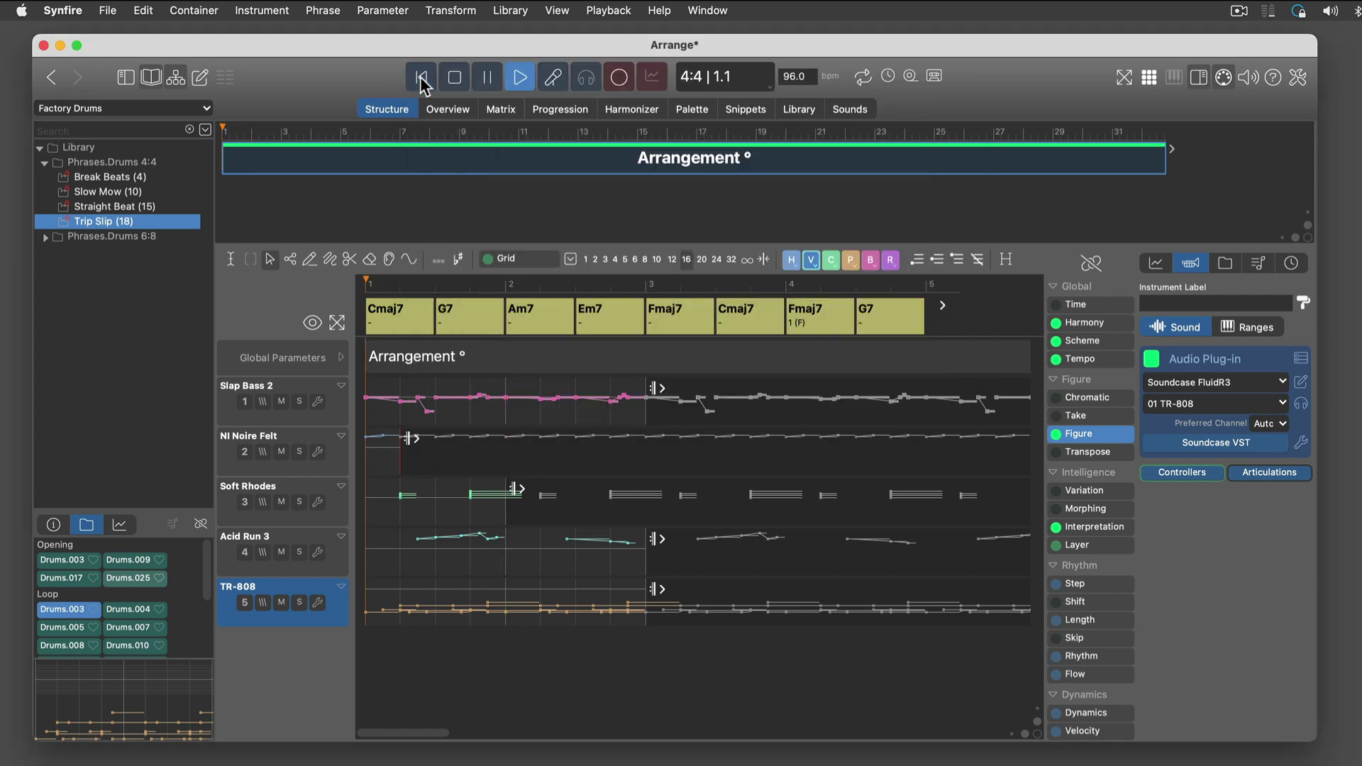
click(520, 78)
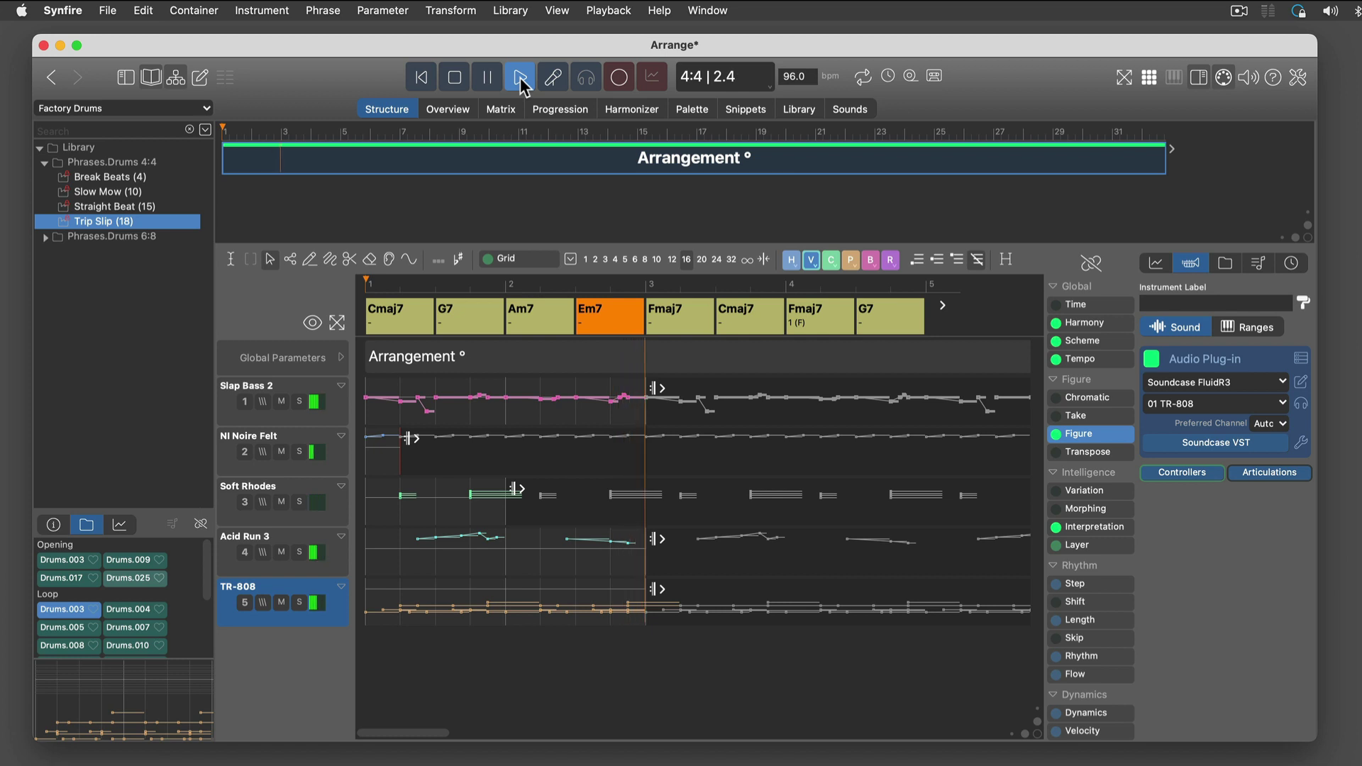
click(454, 78)
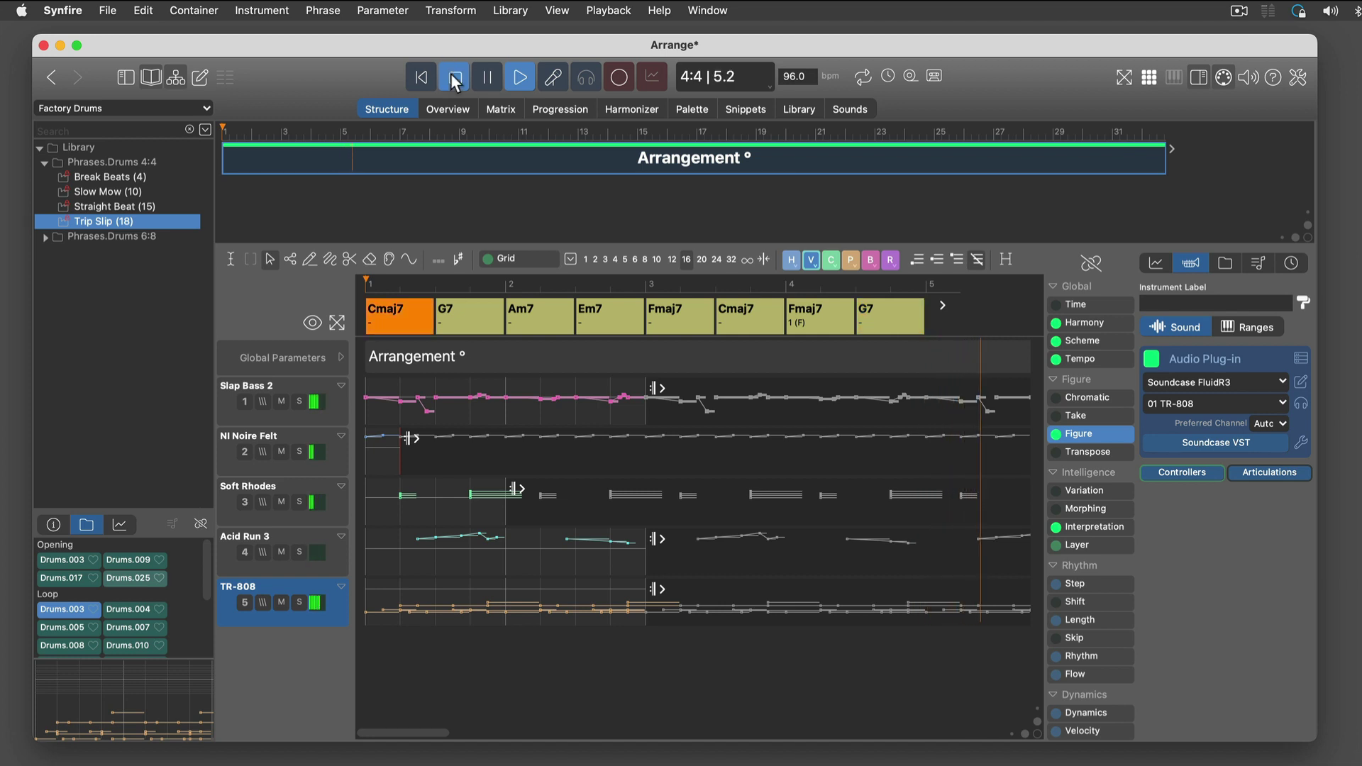
Step: Try the Three Chords Cycling preset as the arrangement's harmony and play it back
click(1088, 322)
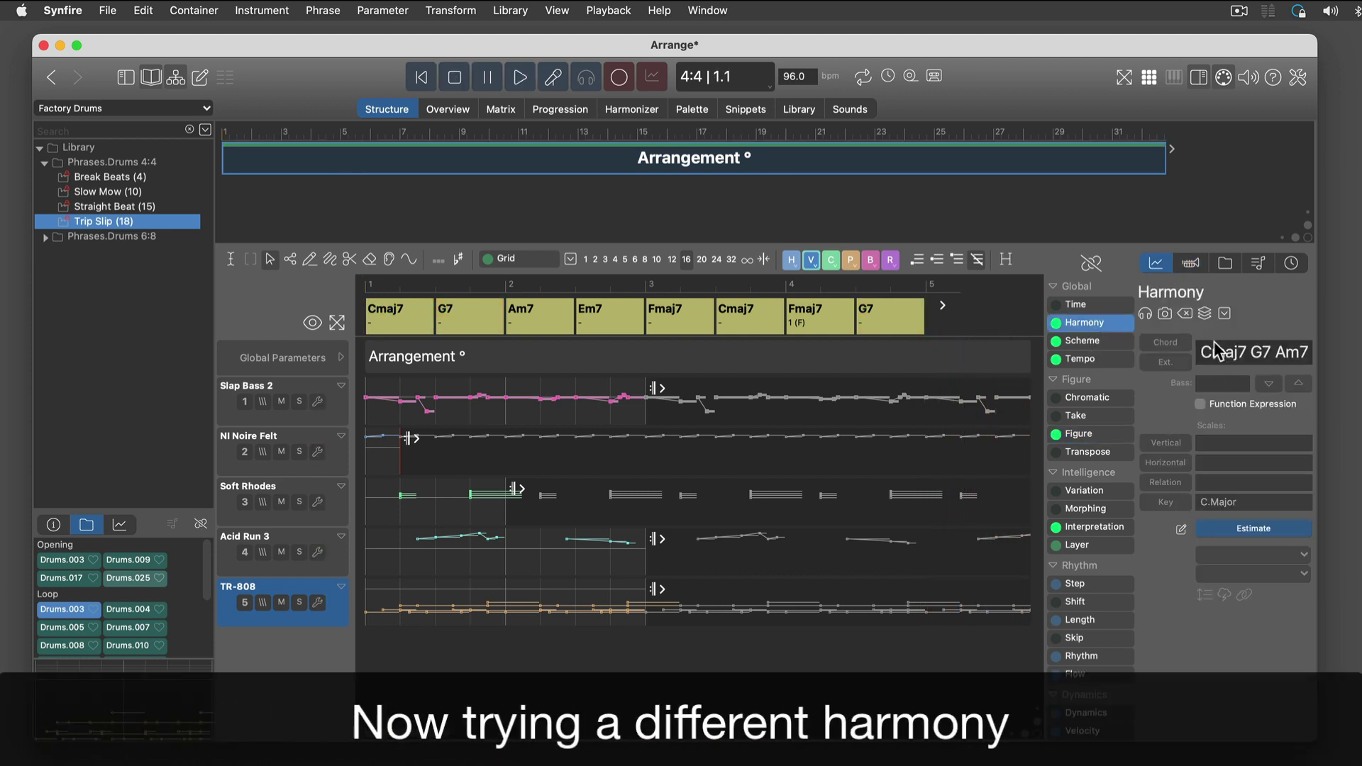
click(1204, 314)
mouse_move(1242, 319)
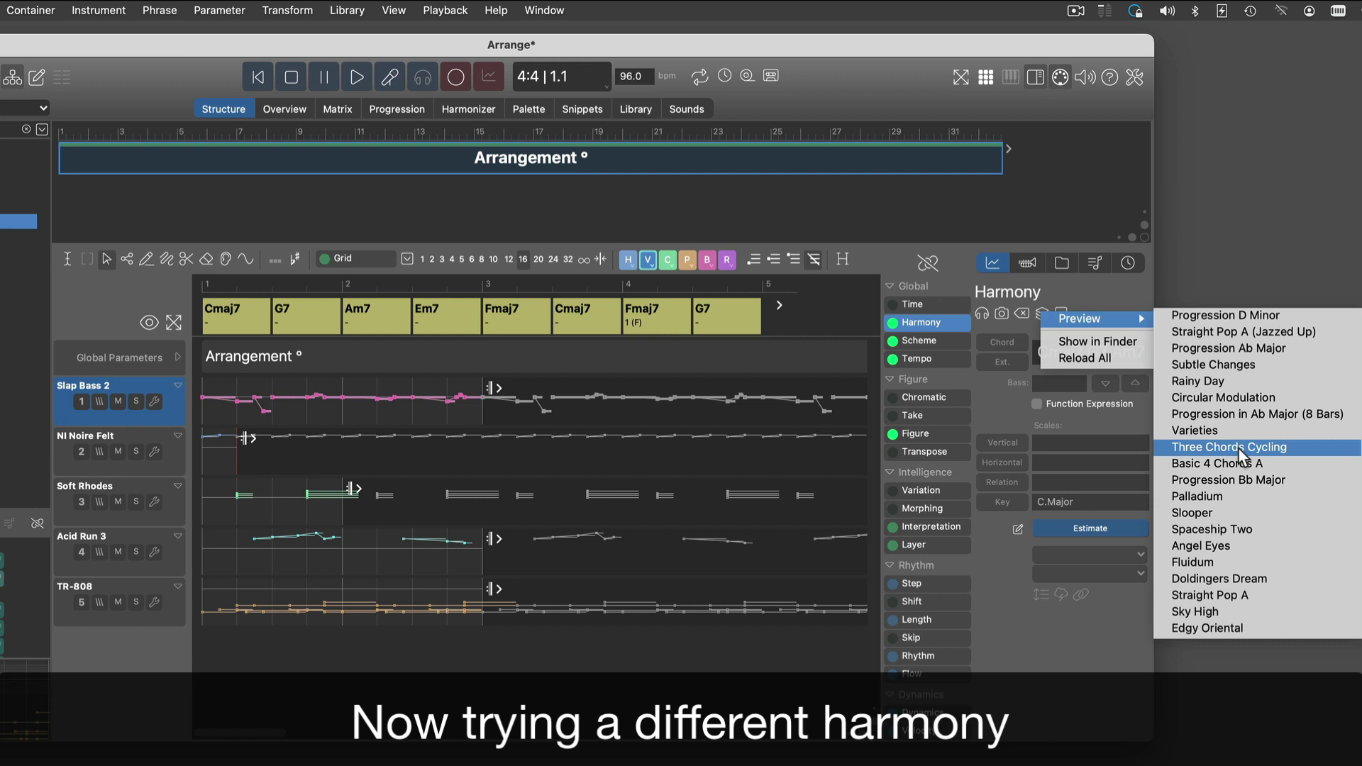
click(1240, 448)
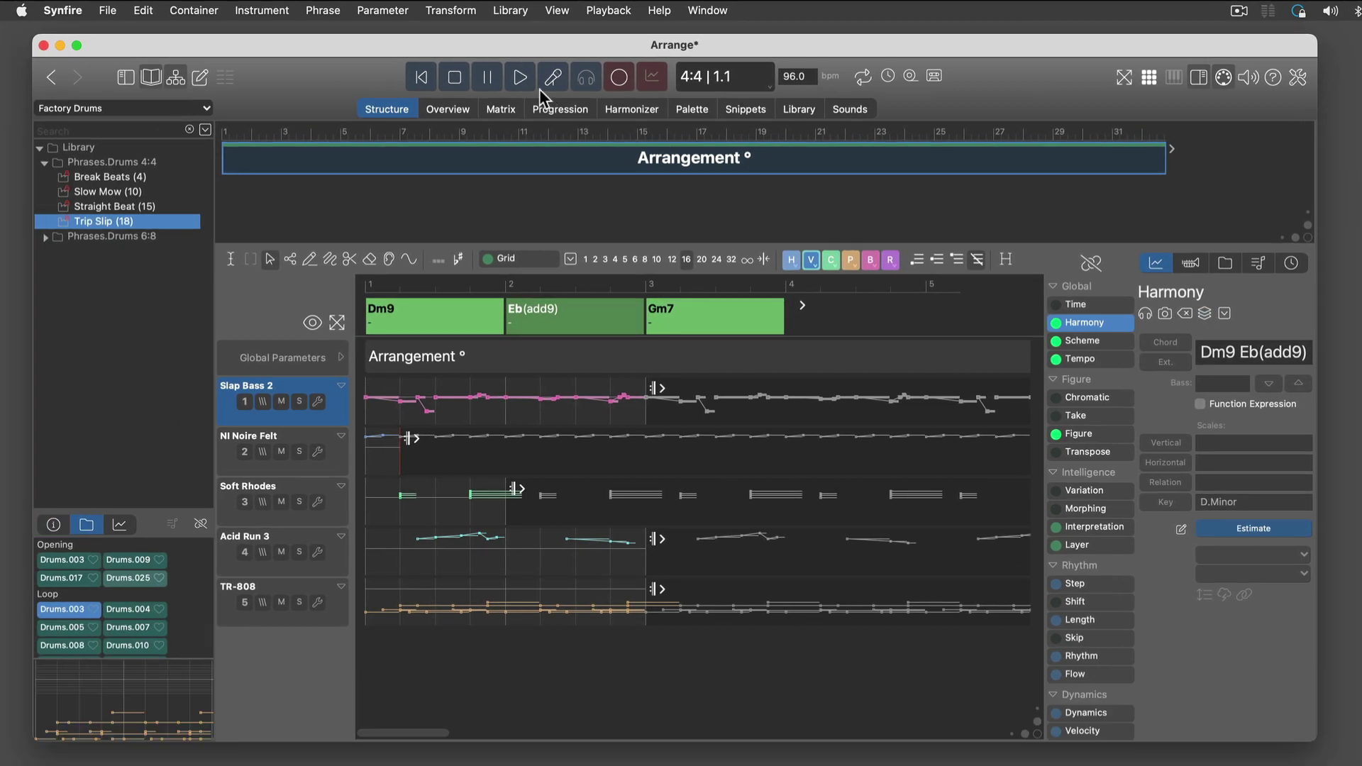
click(520, 80)
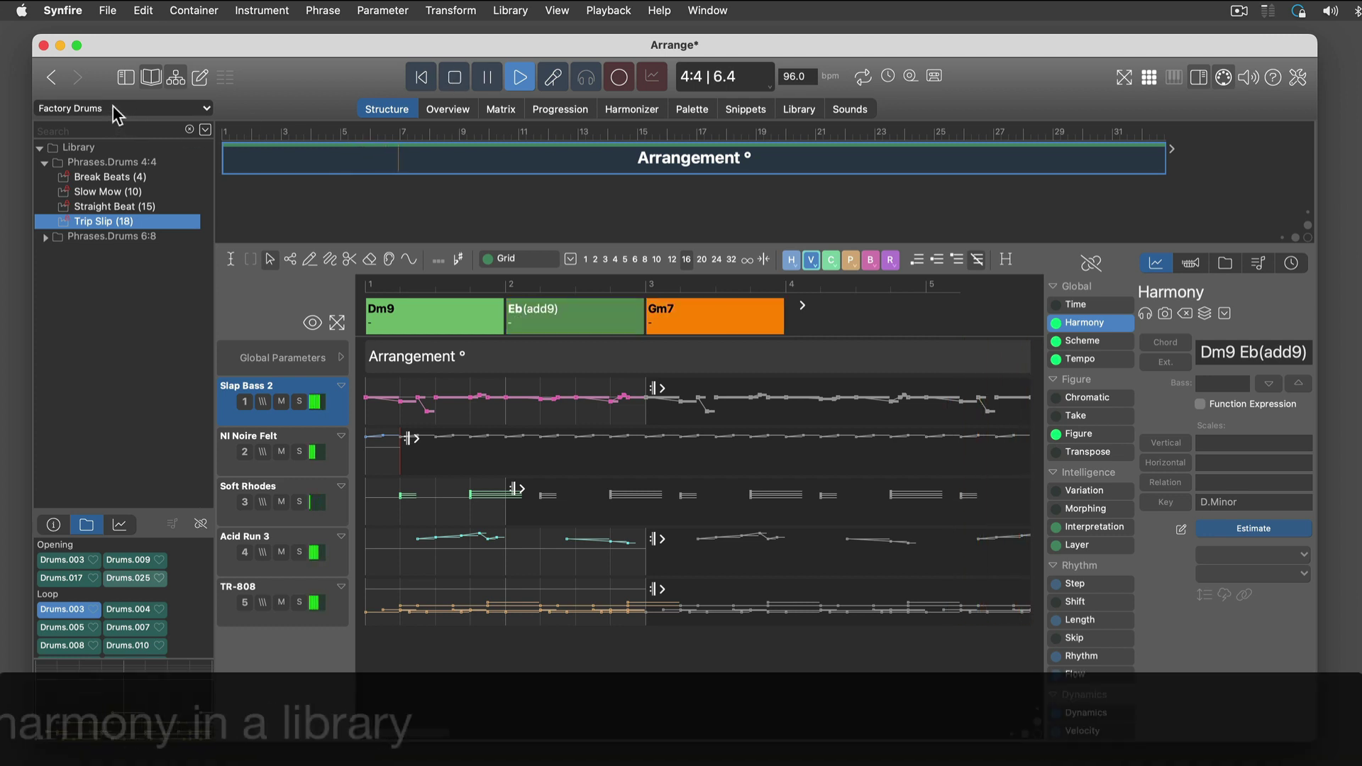
Step: Open the Example Harmony library from the Examples folder and expand its 4 Chords group
click(113, 107)
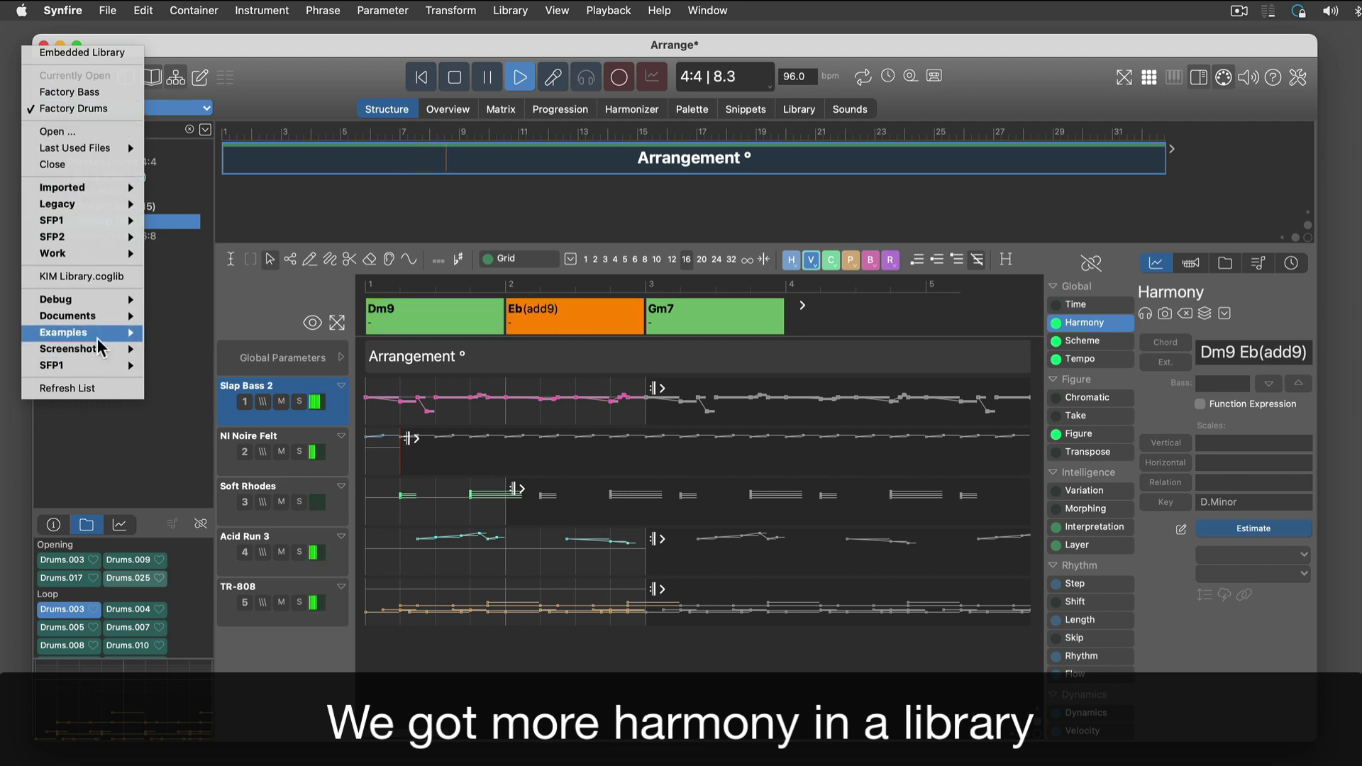
mouse_move(106, 333)
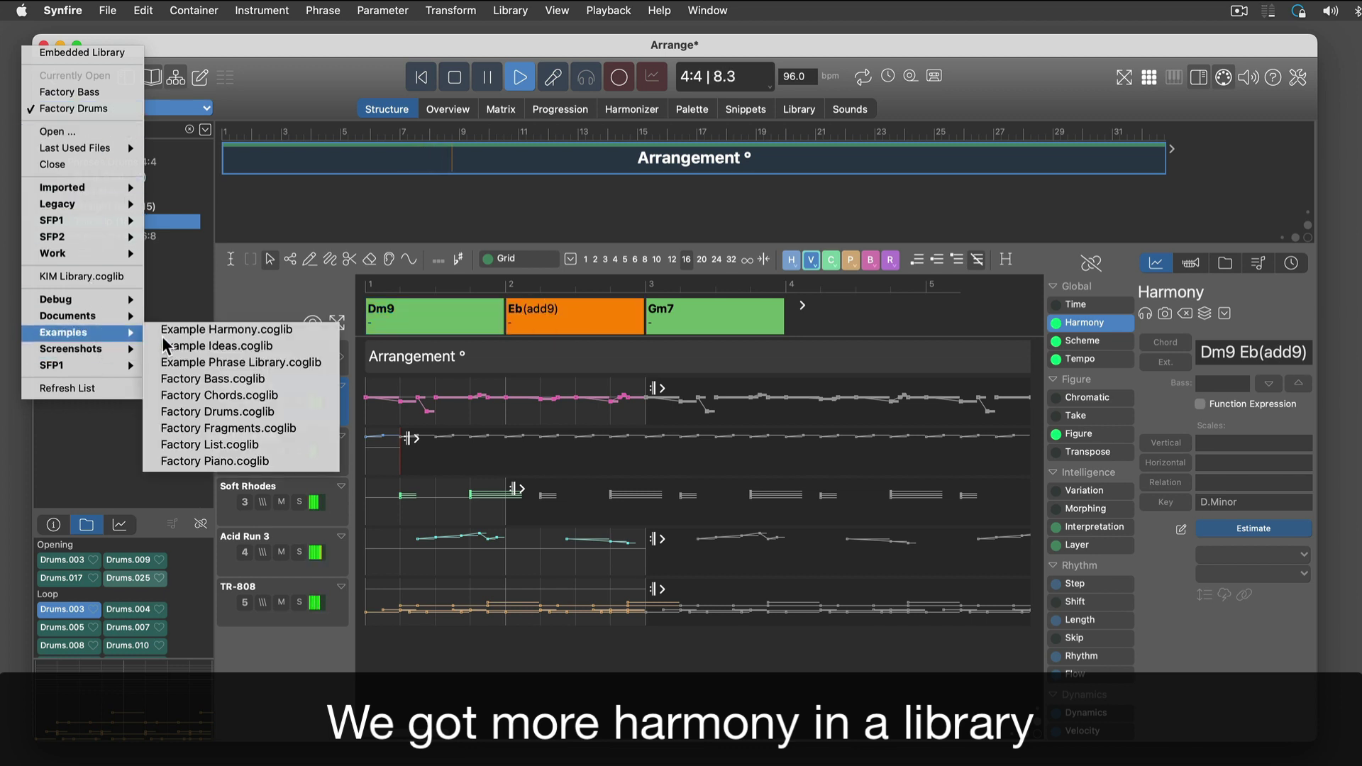
click(307, 332)
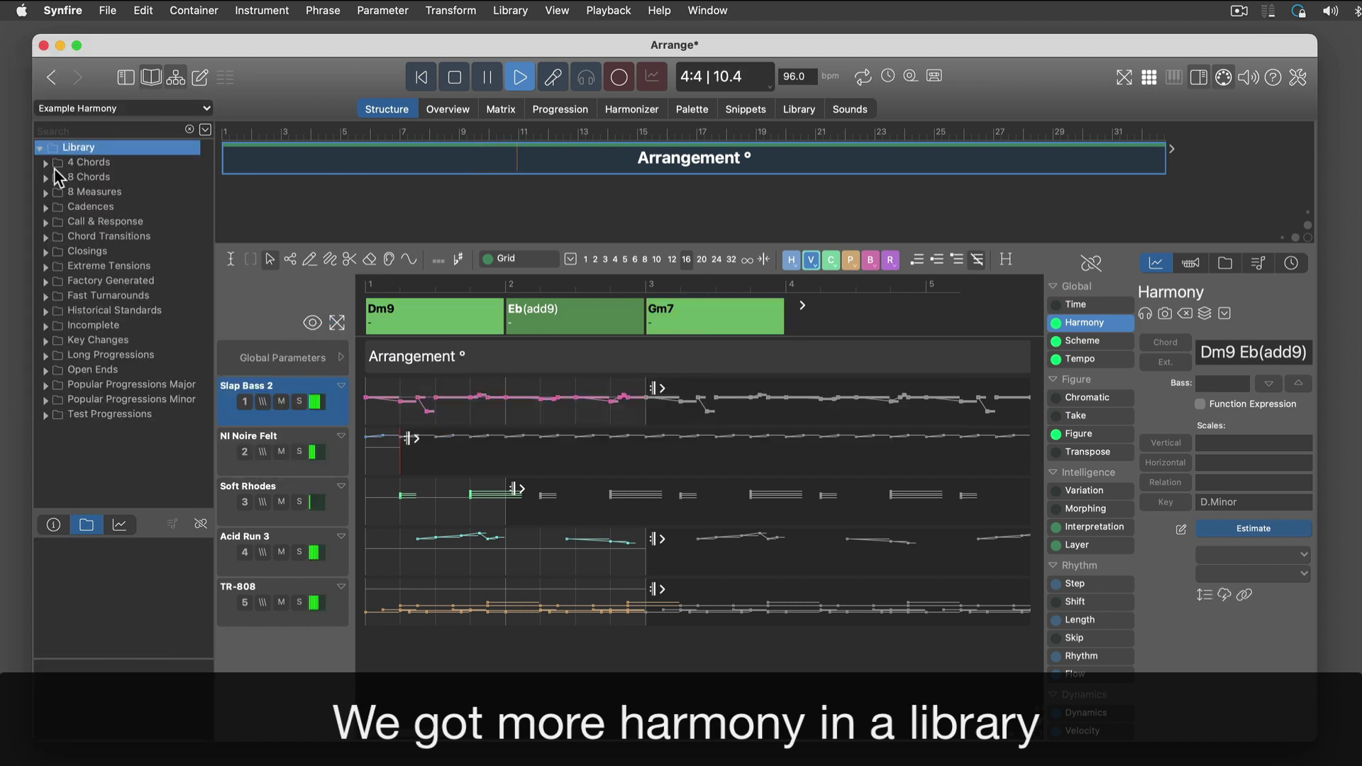
click(45, 163)
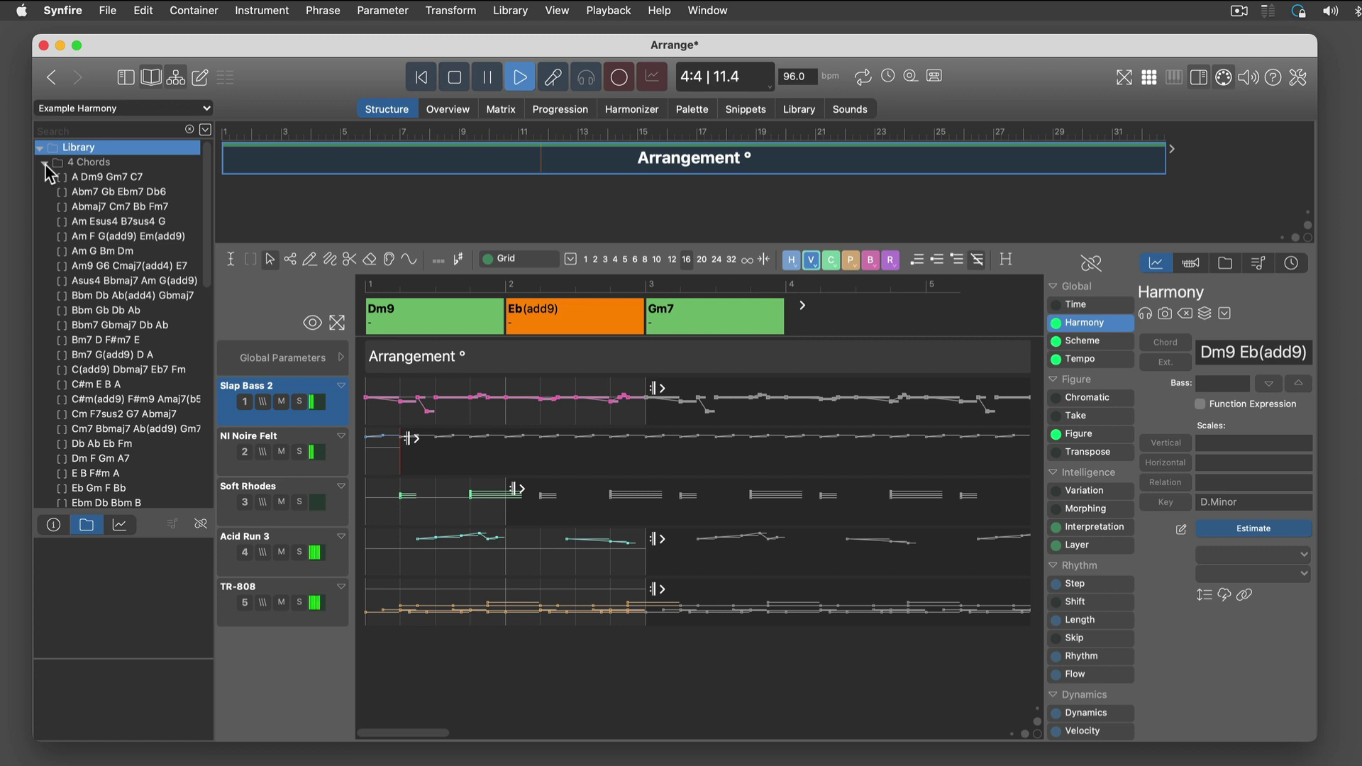
Step: Apply the Ebm Db Bbm B progression from the 4 Chords group to the arrangement and play it back
click(103, 220)
scroll(107, 229, down, 8)
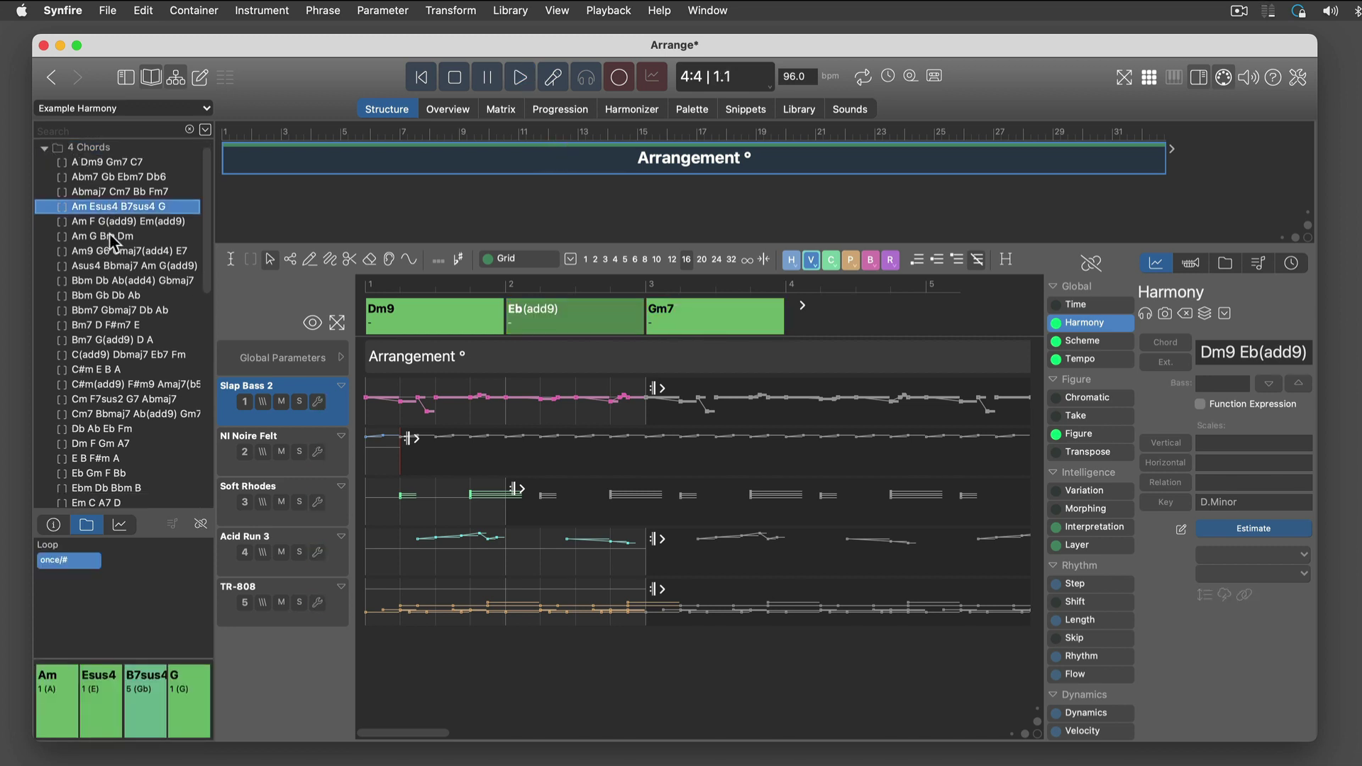
scroll(134, 292, down, 4)
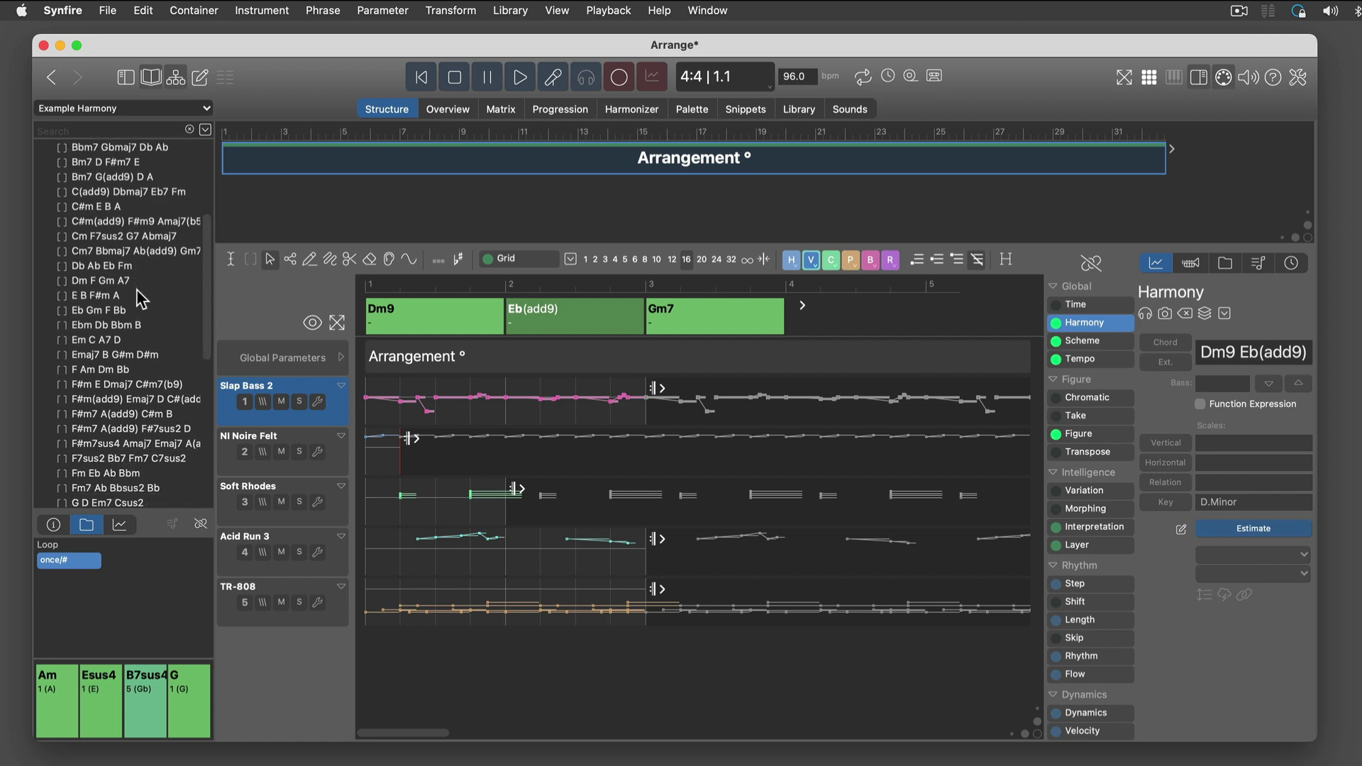
click(104, 323)
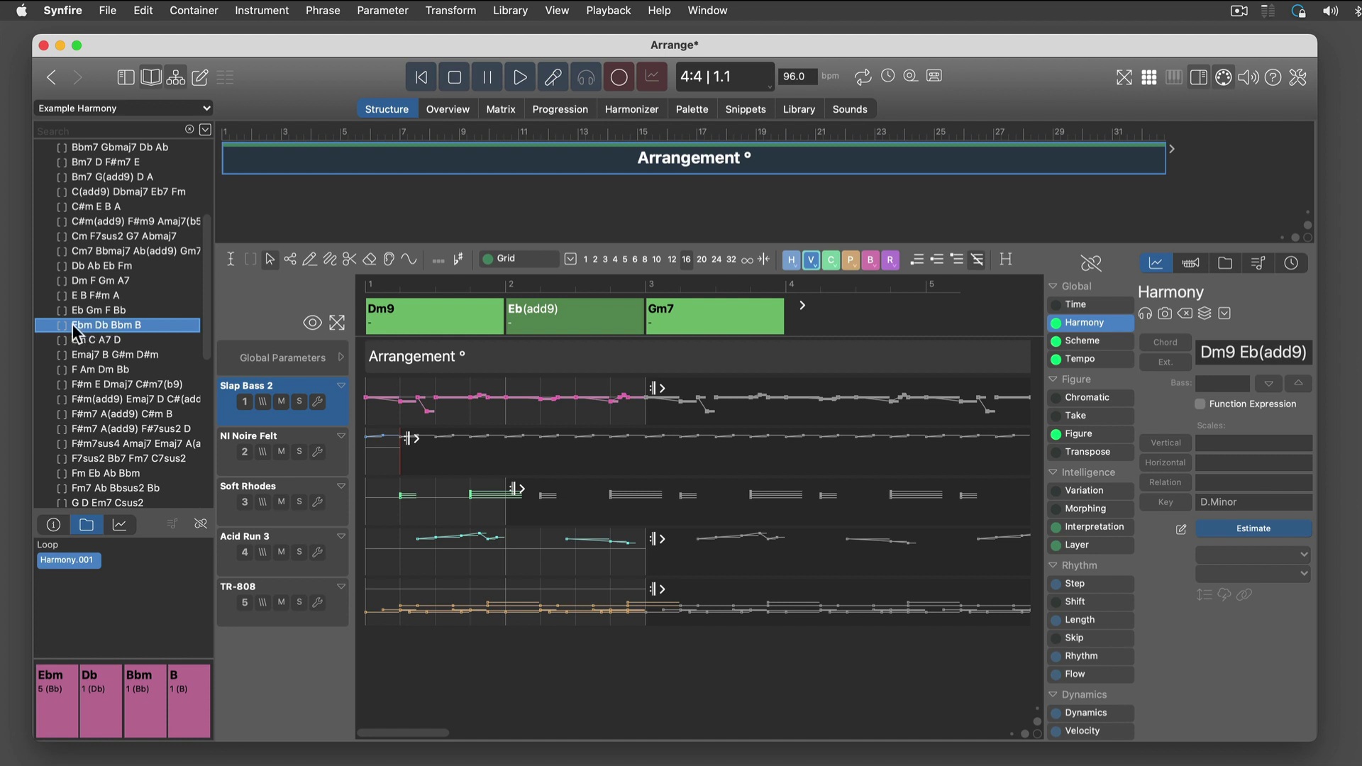
drag(73, 325, 472, 167)
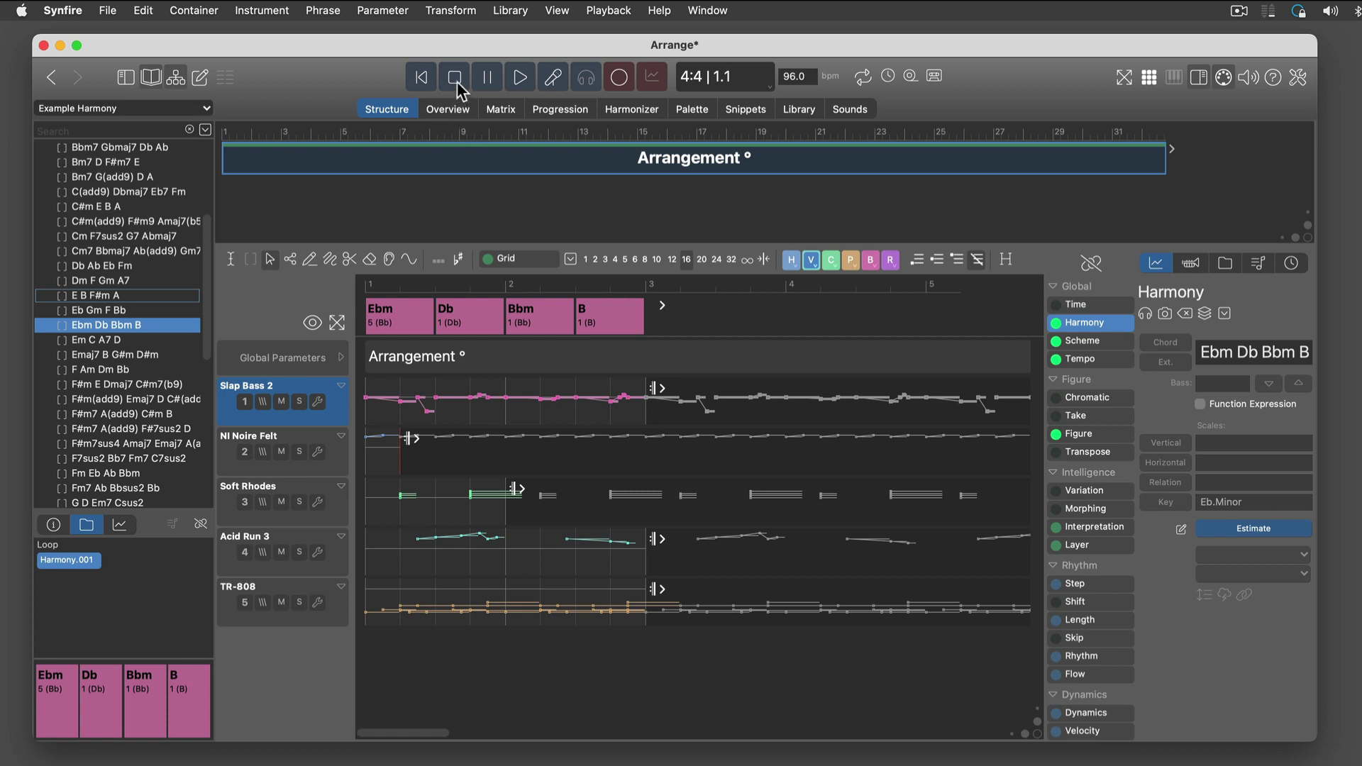
click(520, 78)
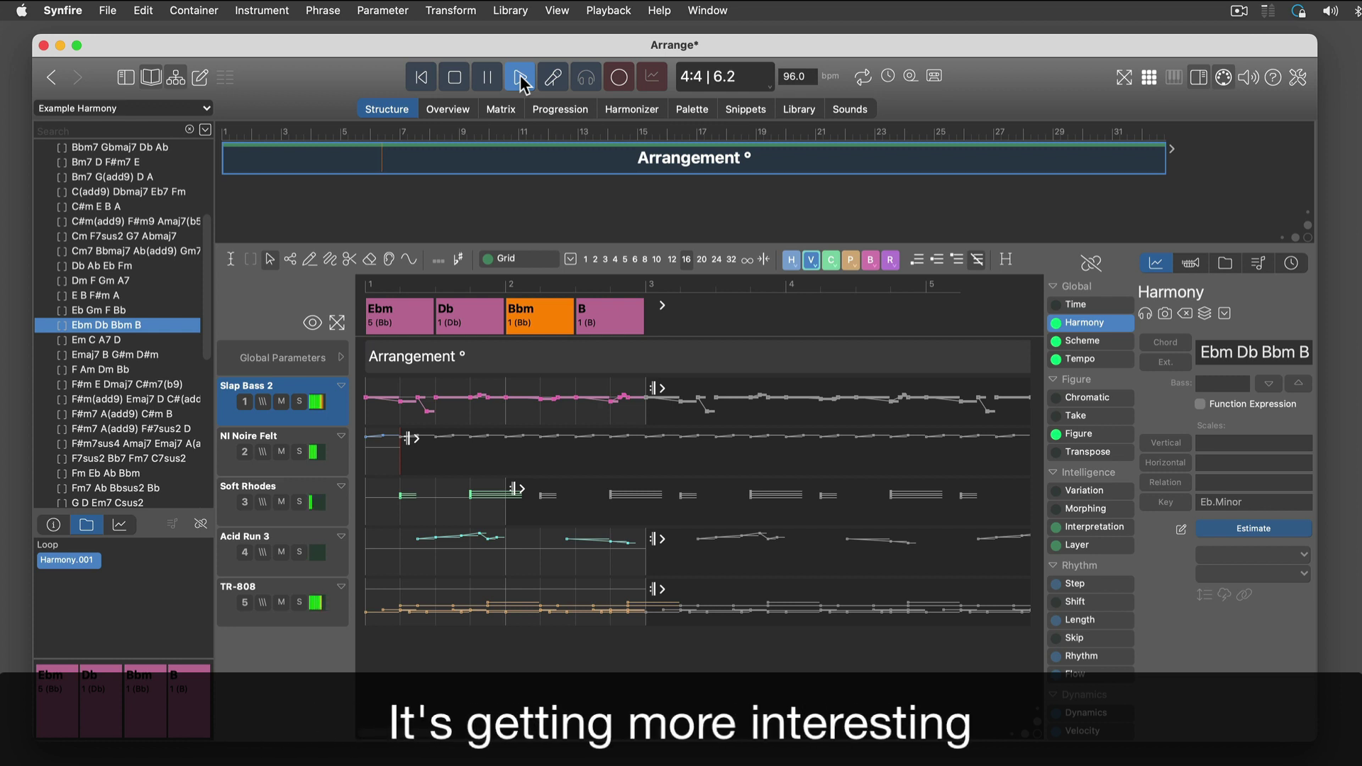
click(454, 78)
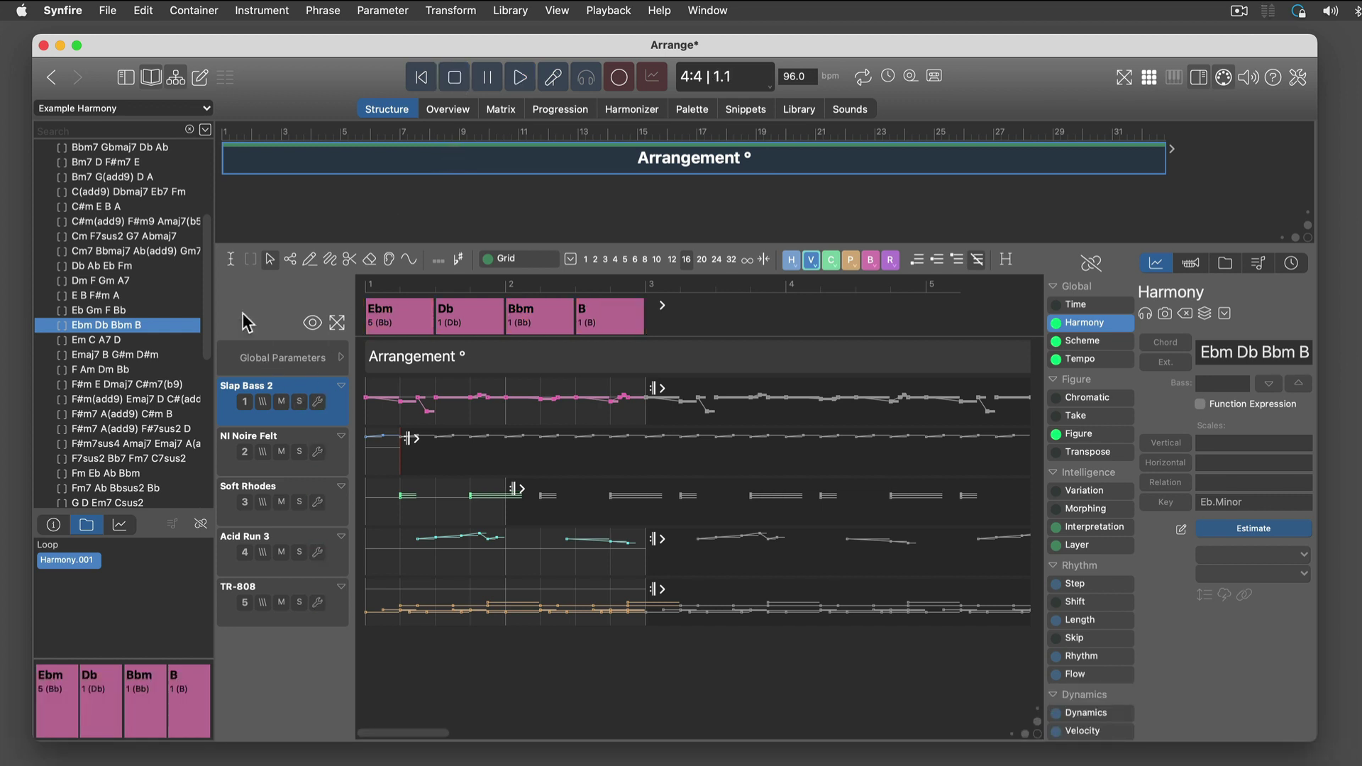
Step: Open the Factory Chords library, expand both Lines.Chords groups and select the EDM Chords 1 (5) entry for preview
click(91, 110)
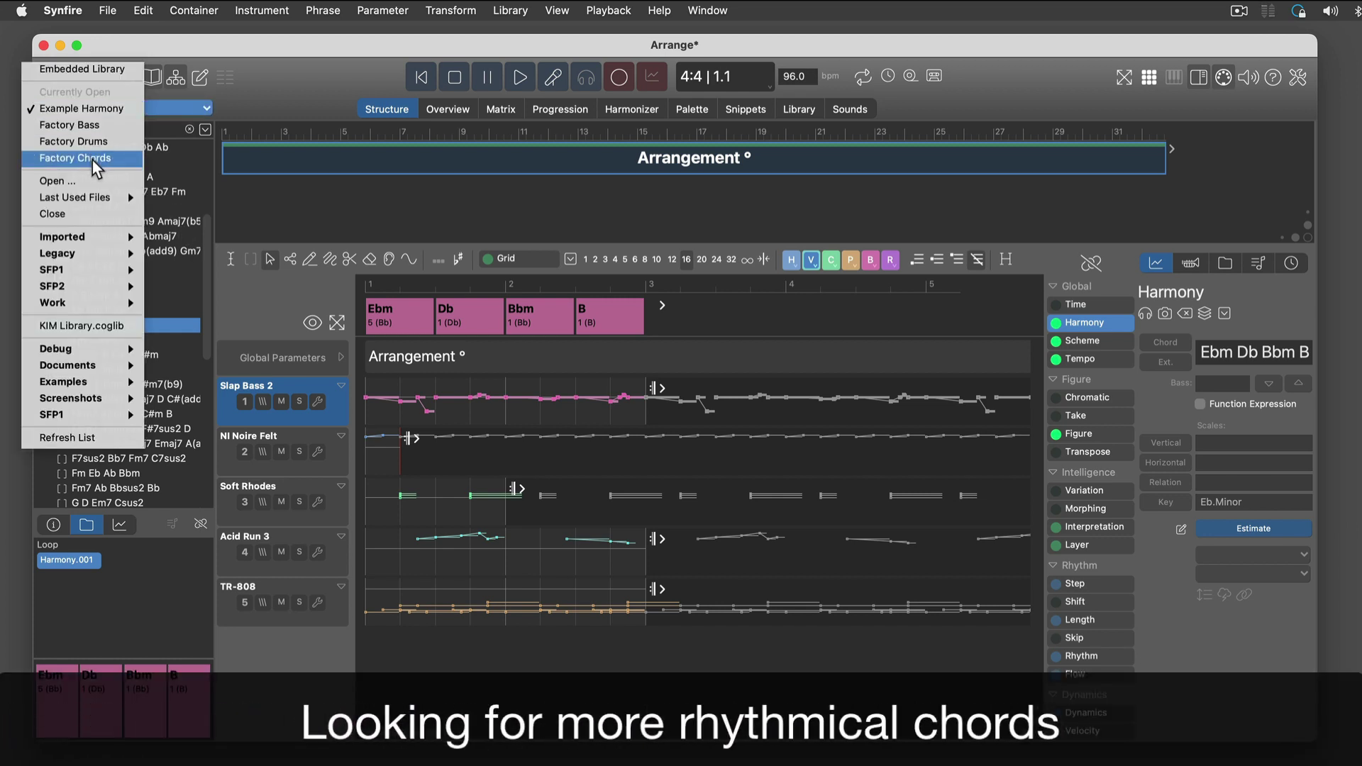
click(94, 162)
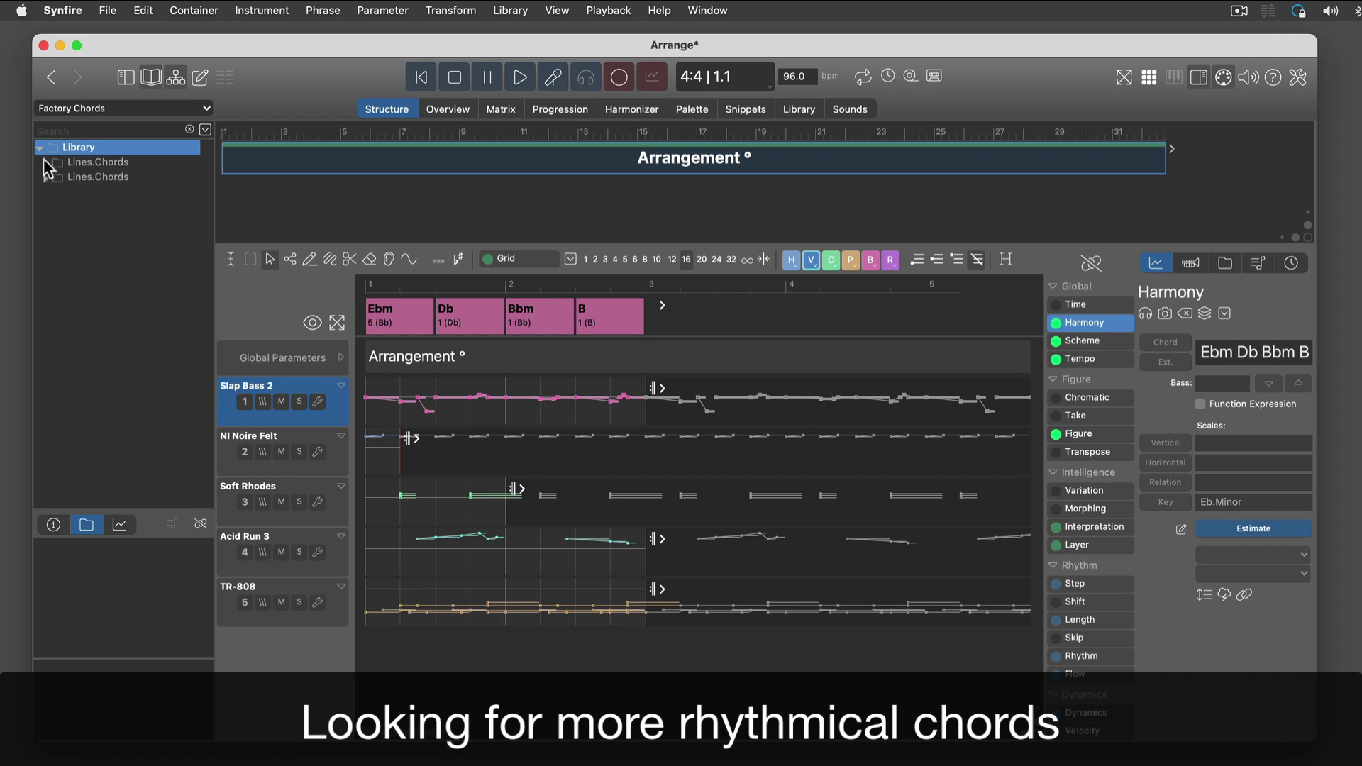
click(45, 162)
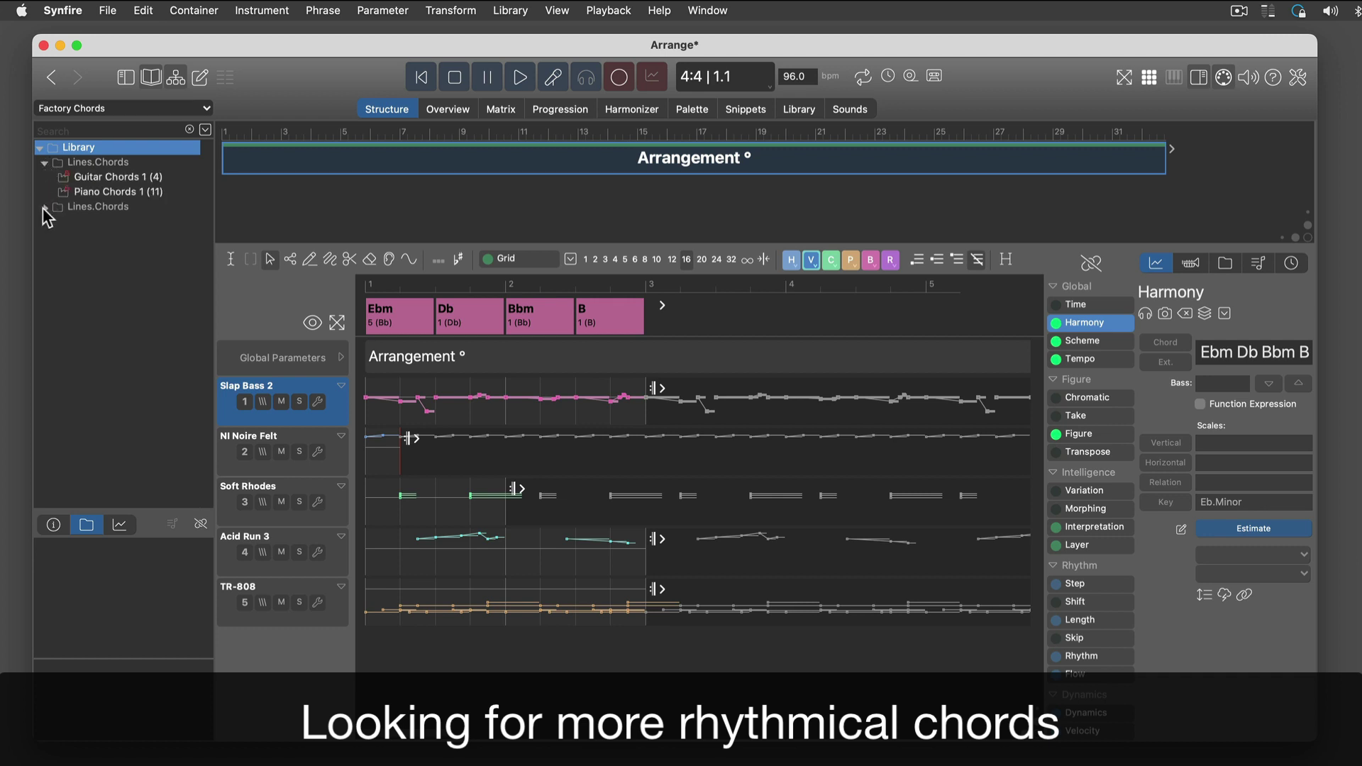
click(44, 207)
click(76, 221)
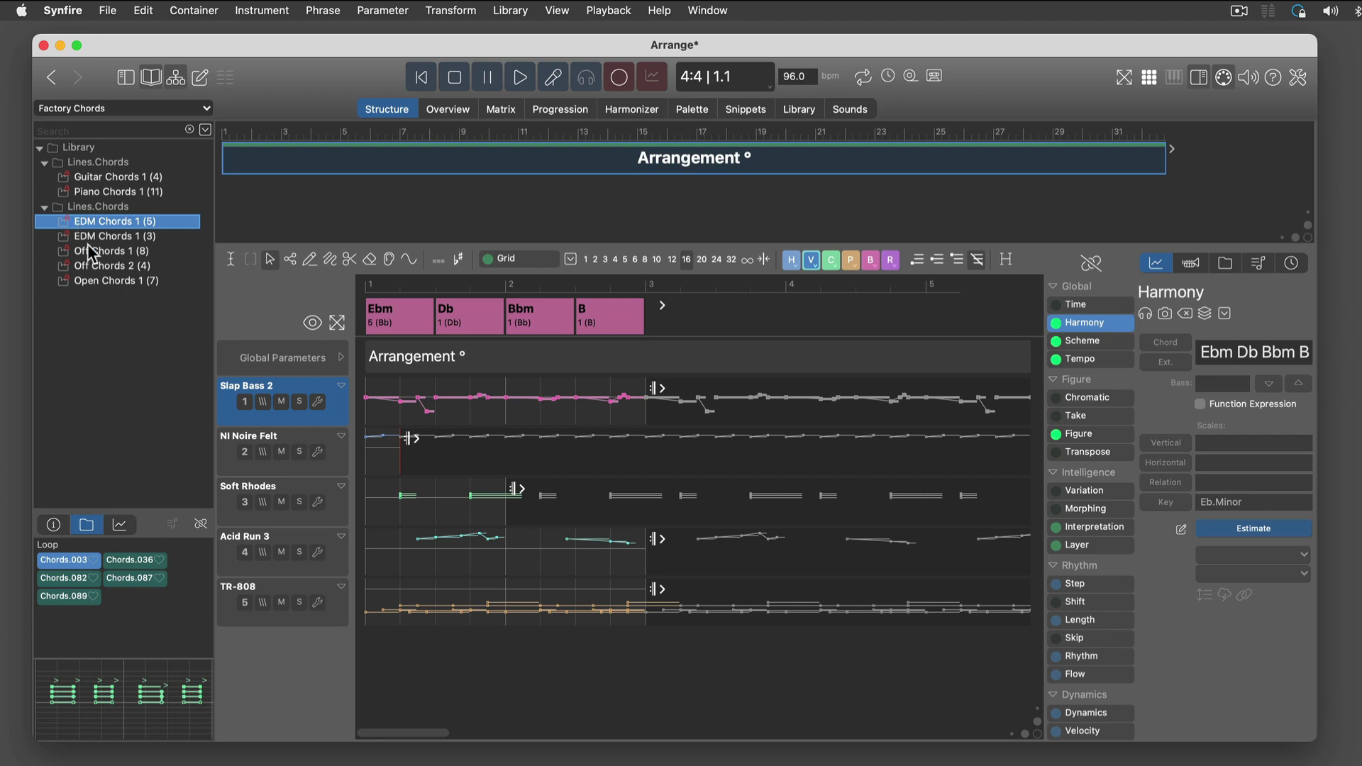
Step: Link library phrase preview to the Soft Rhodes instrument and audition the Off Chords 1 (8) phrases through it
click(326, 522)
key(space)
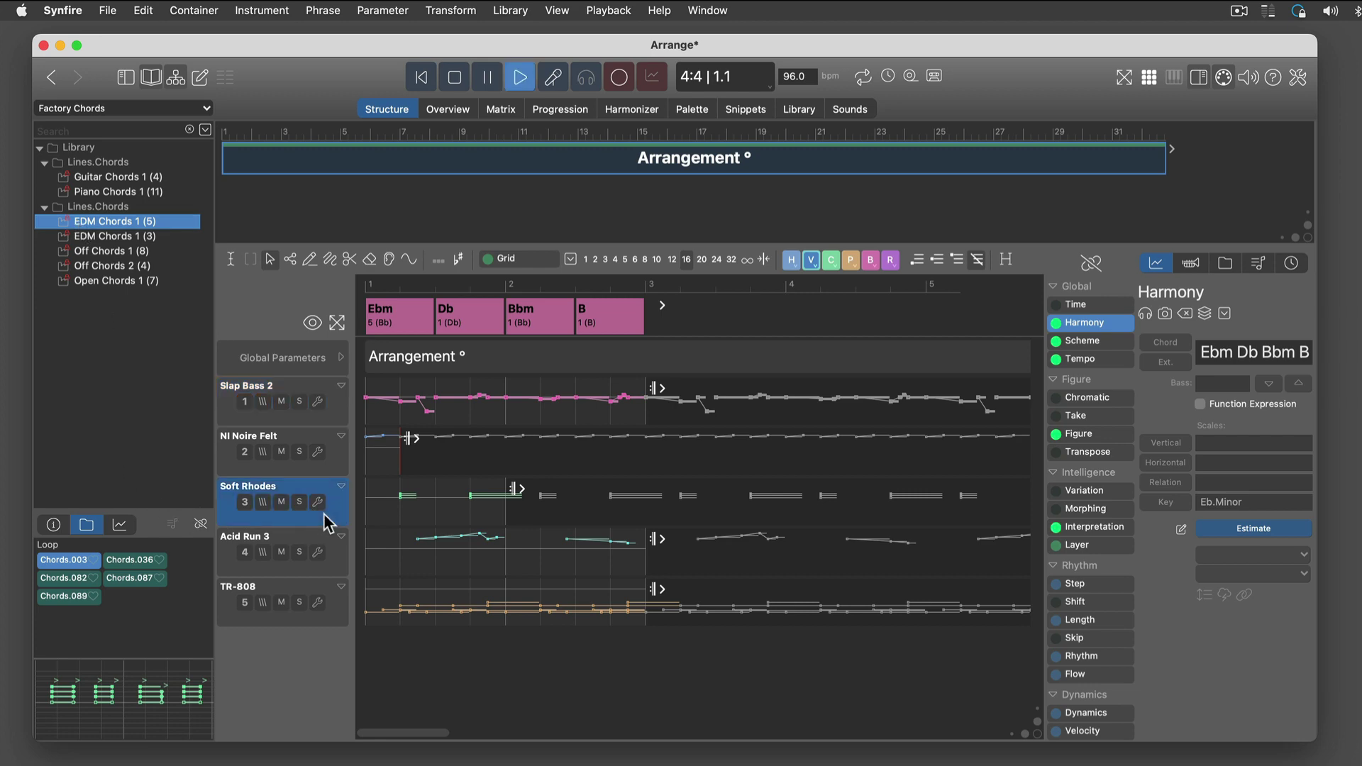
click(201, 524)
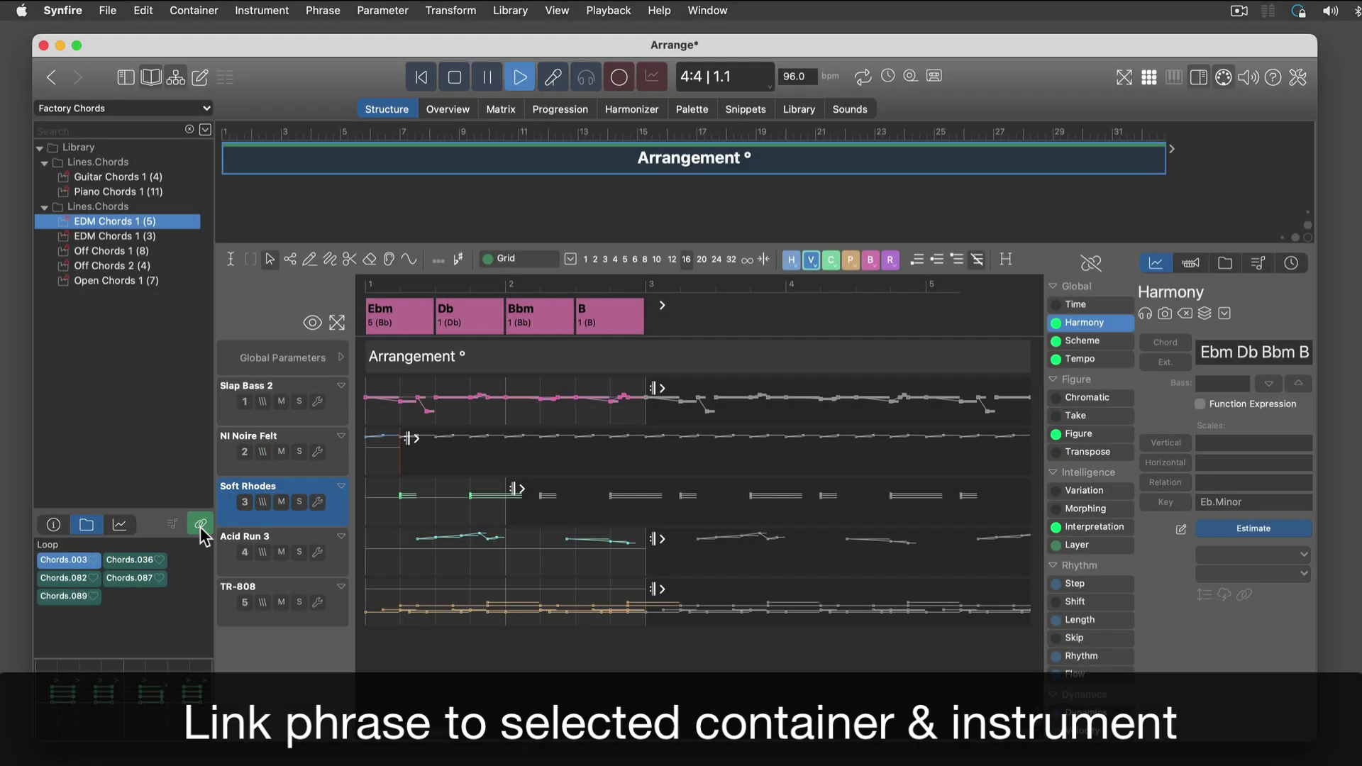
click(140, 252)
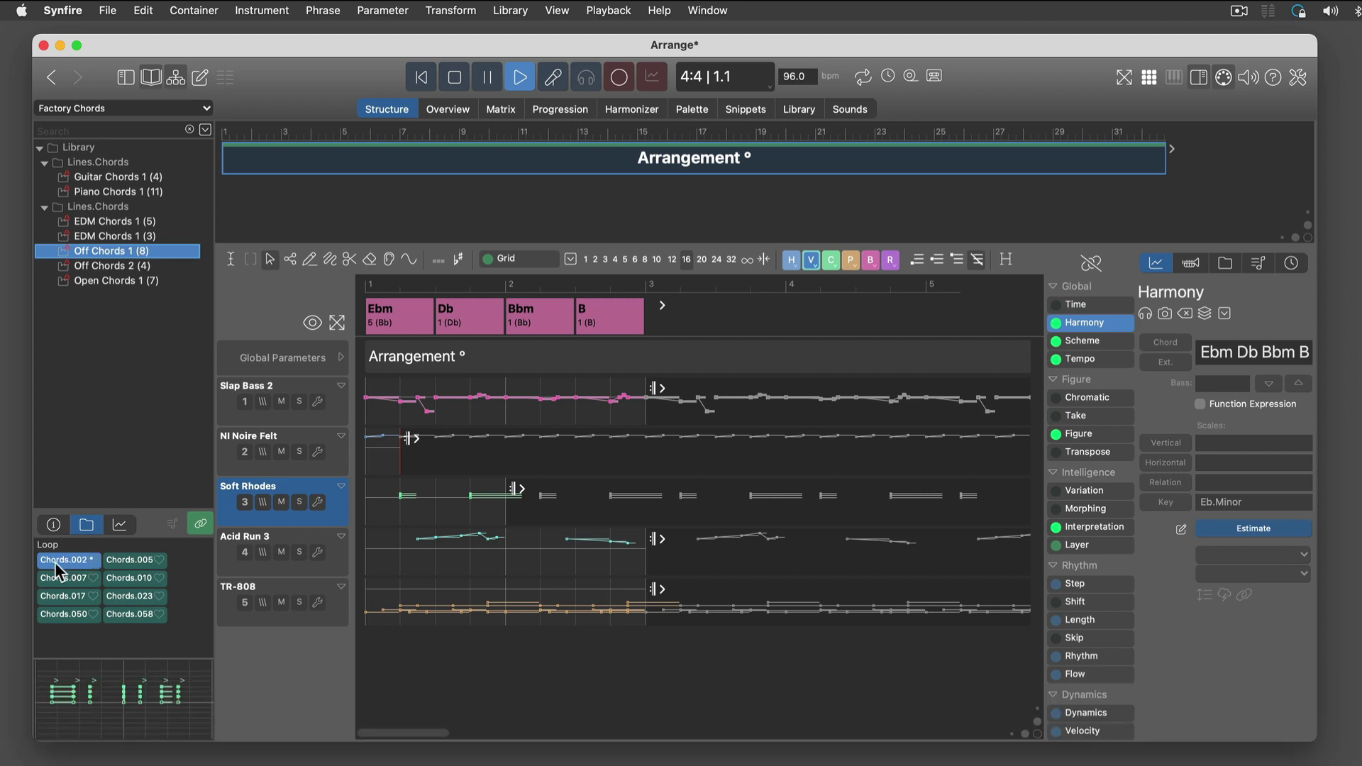
Step: Replace the Soft Rhodes figure with the Chords.002 phrase from Off Chords 1 and play the arrangement for a few measures
drag(45, 559, 369, 511)
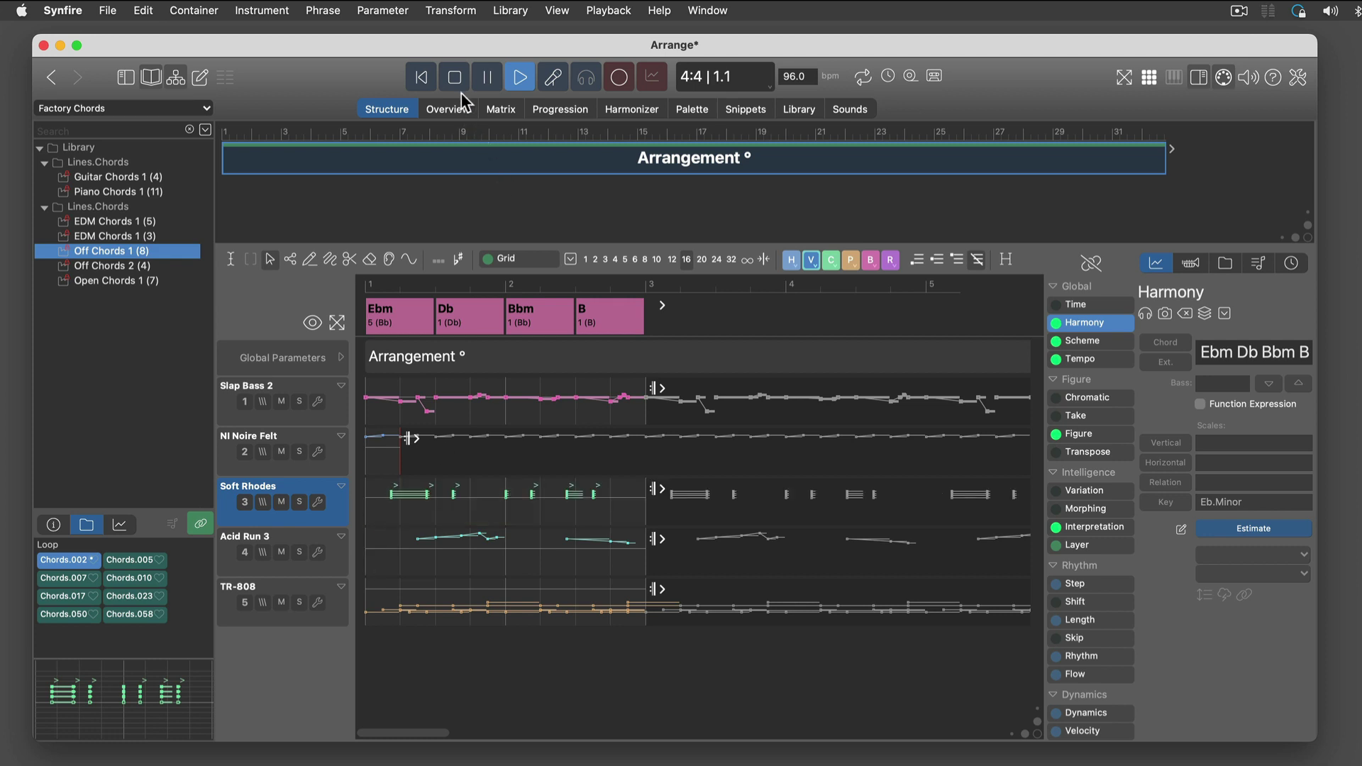
click(522, 81)
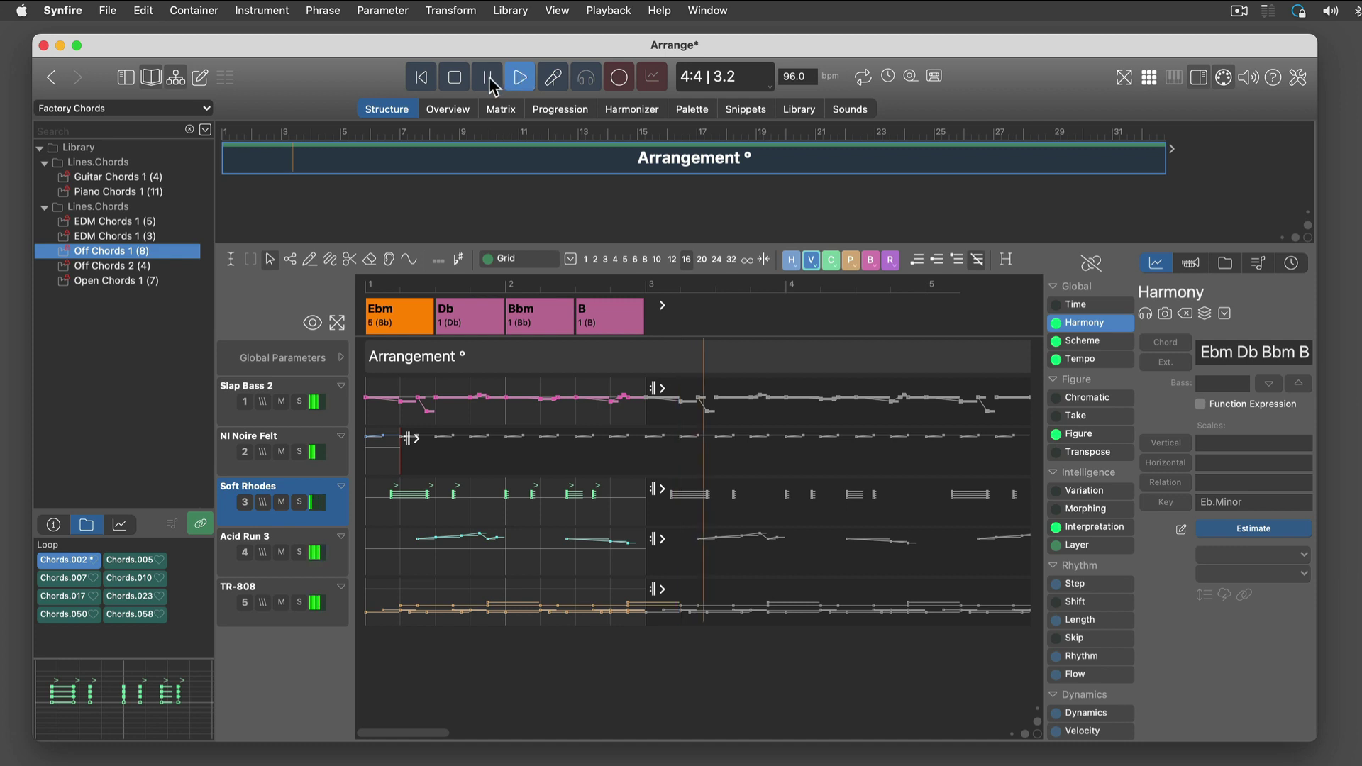
click(452, 78)
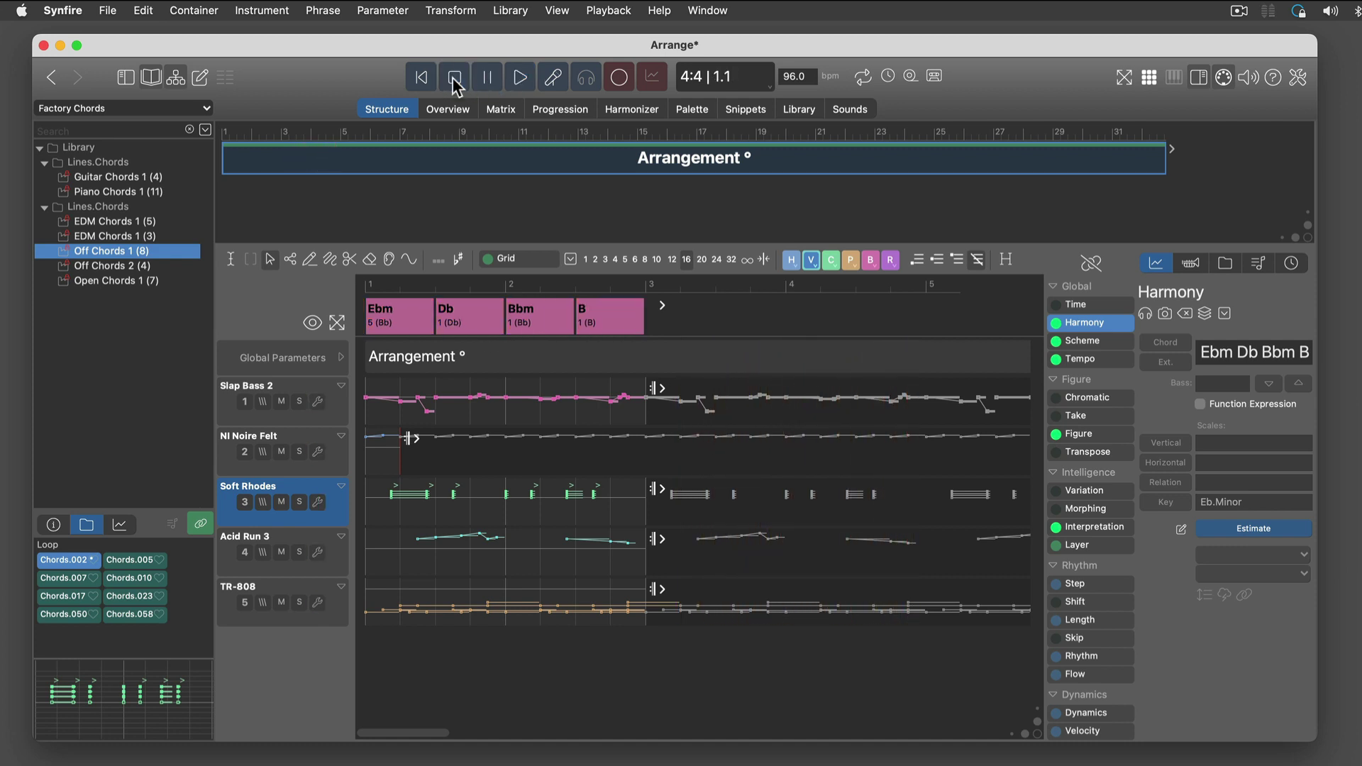
Step: Play the NI Noire Felt instrument on its own and set its Transpose parameter to 2.0
click(311, 436)
click(520, 78)
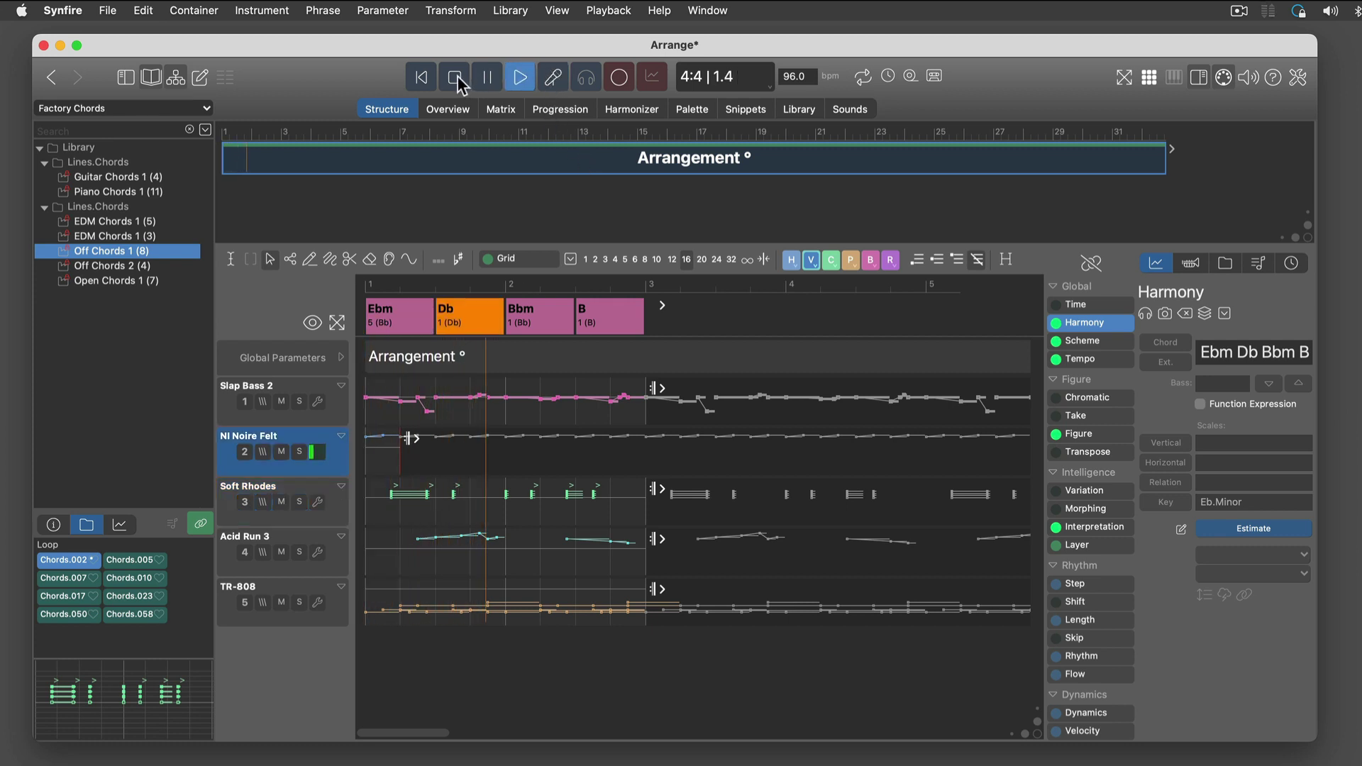
click(458, 81)
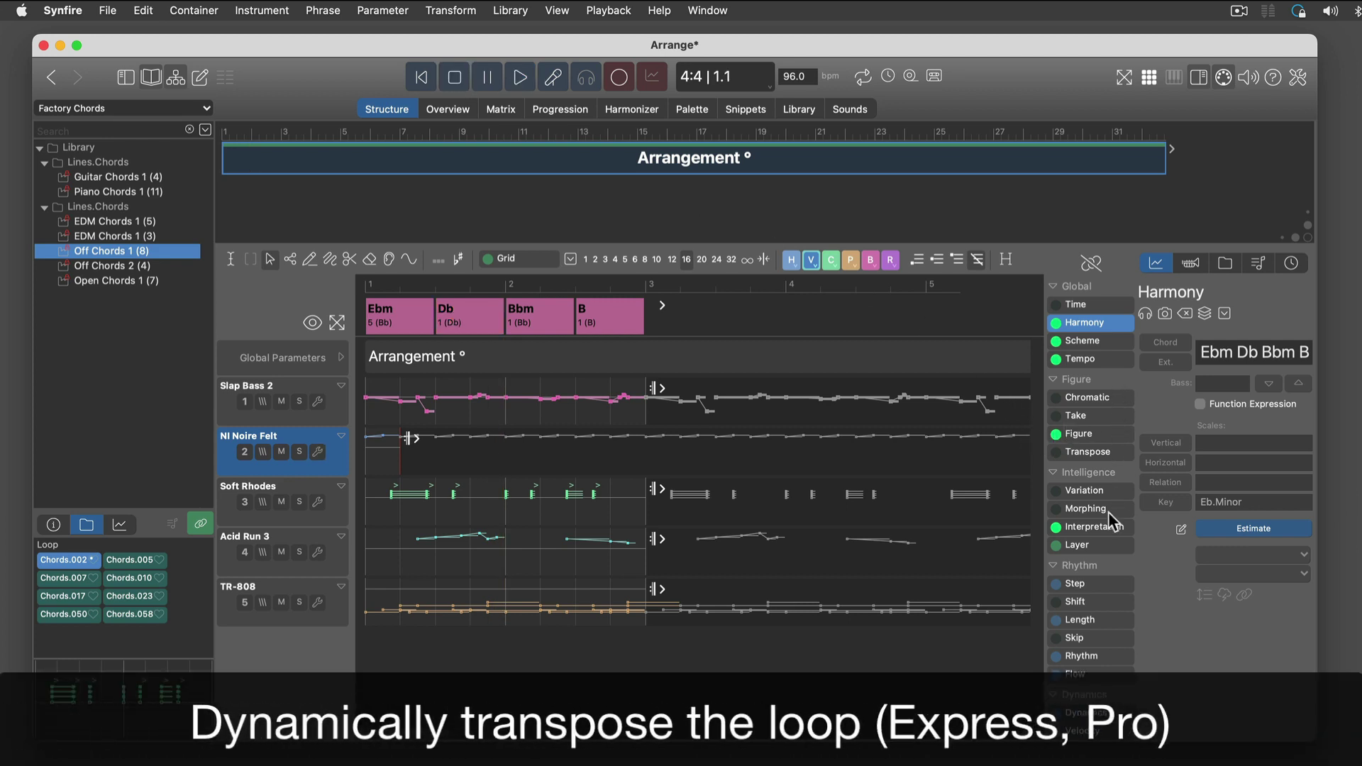
click(1092, 454)
drag(1161, 435, 1159, 427)
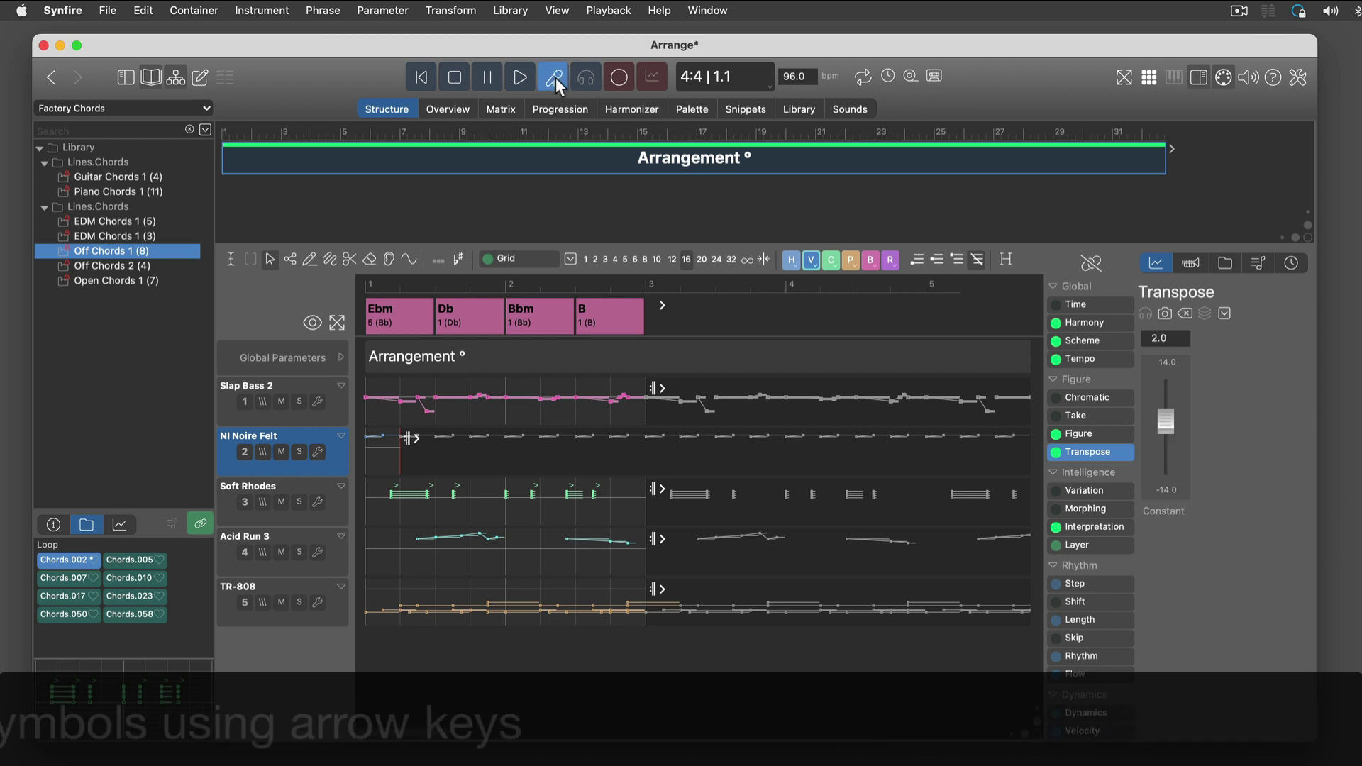
Step: Play the transposed NI Noire Felt loop alone and the full arrangement from the beginning, stopping playback after each
key(space)
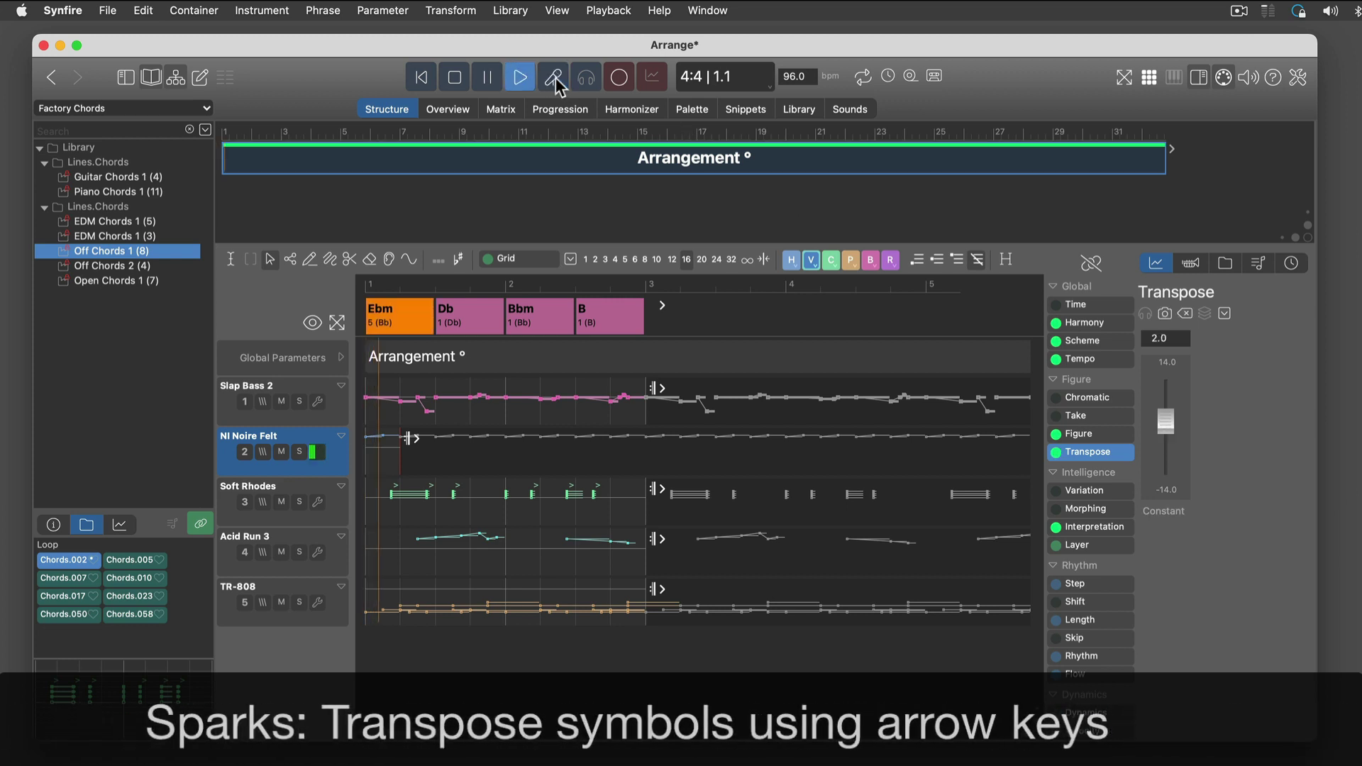
click(456, 80)
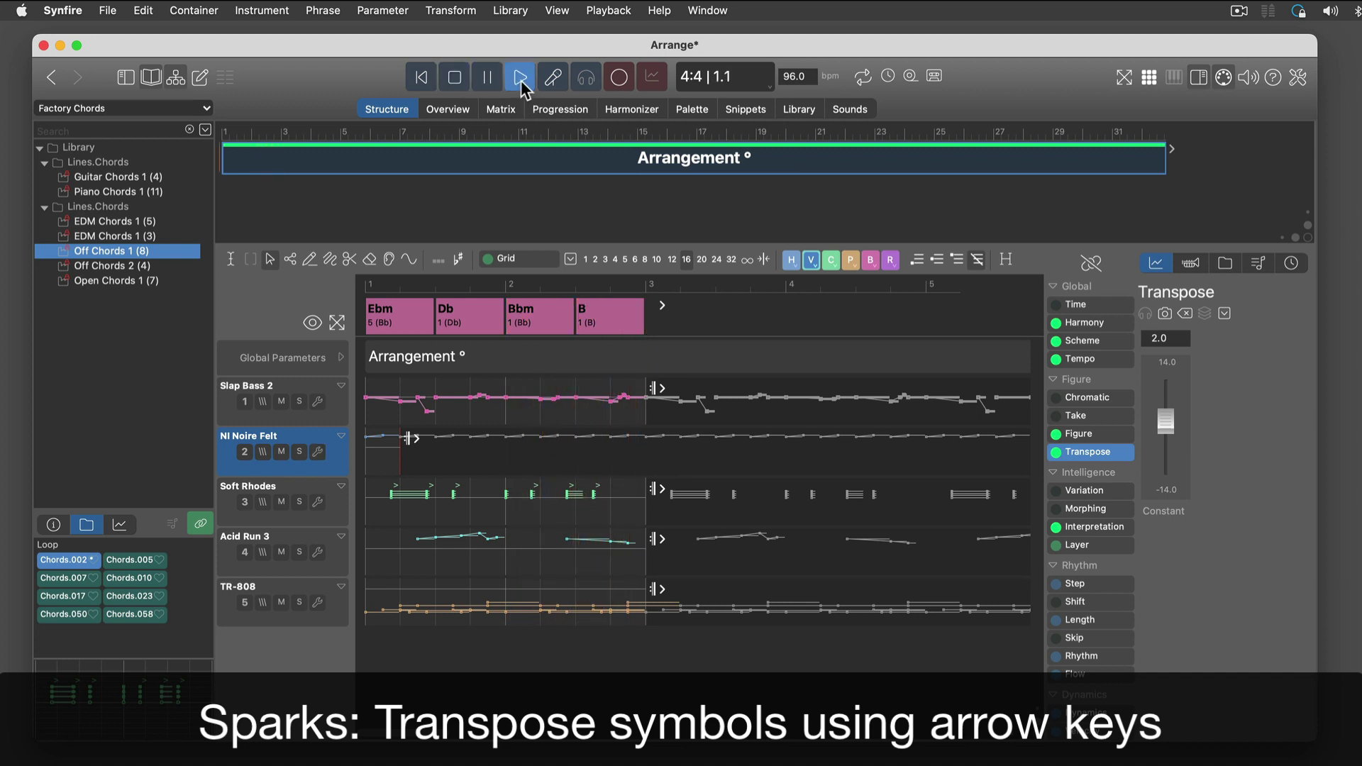
click(520, 79)
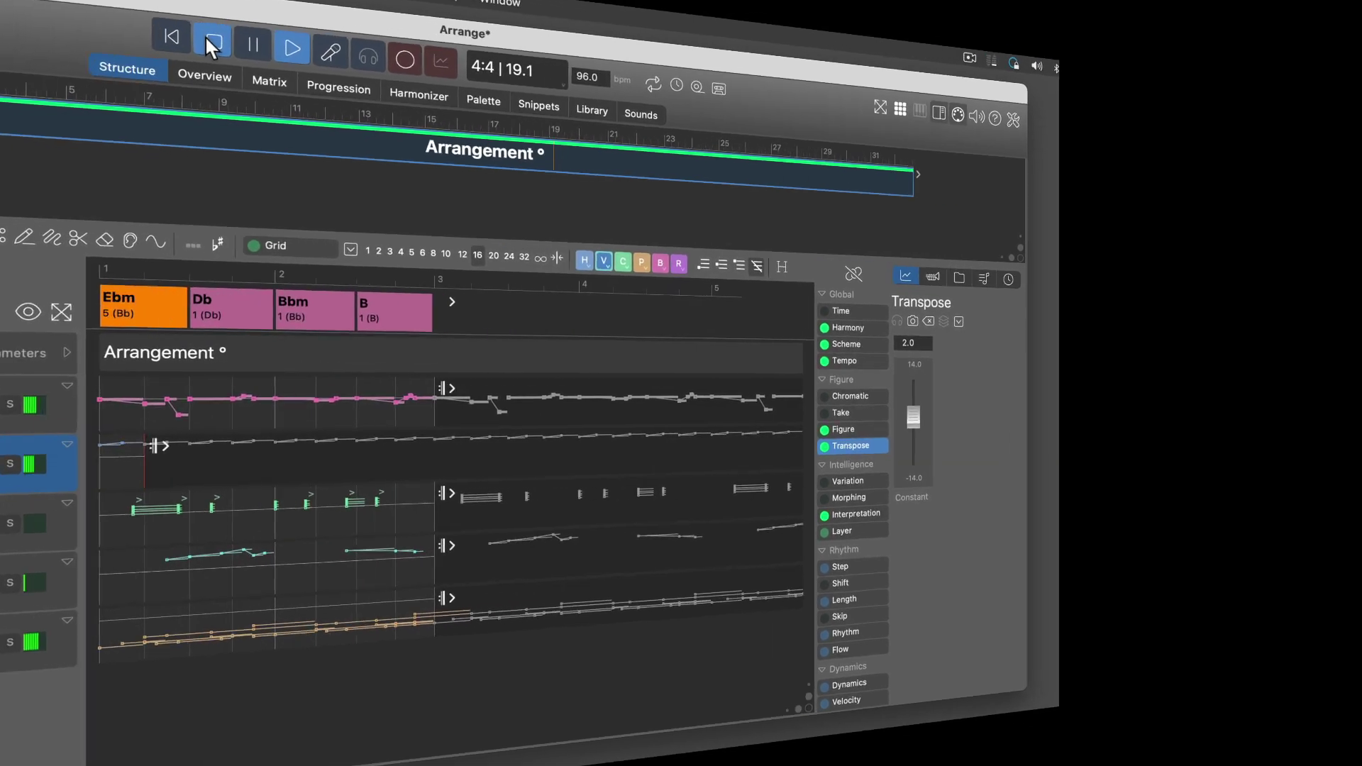
click(454, 78)
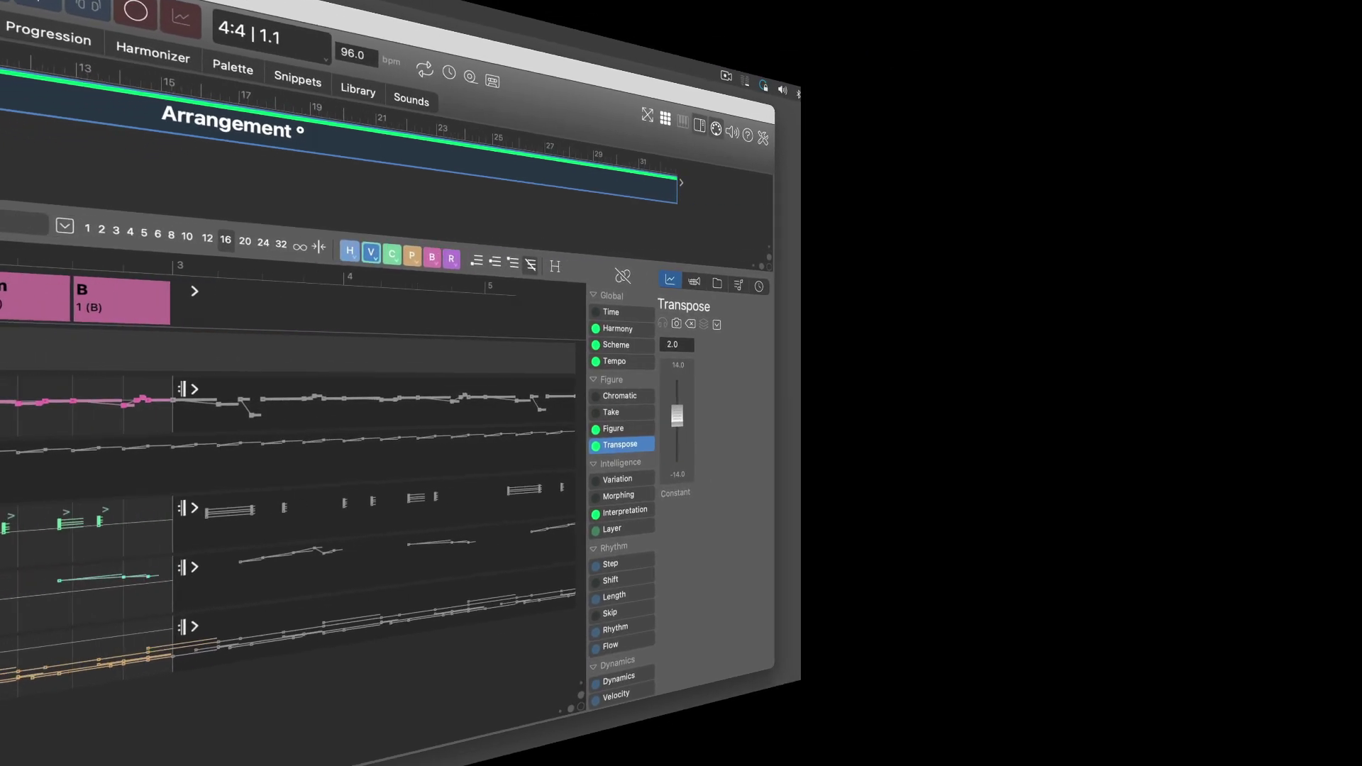